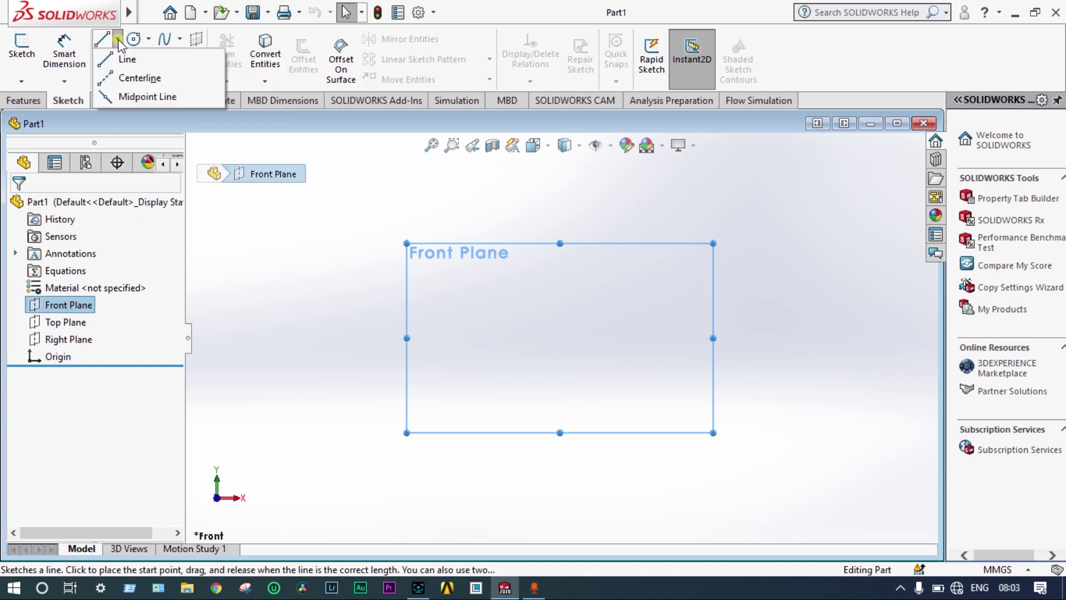
Step: Sketch a vertical centerline about 121 mm long through the origin on the Front Plane
{"action": "left_click", "coordinate": [111, 76]}
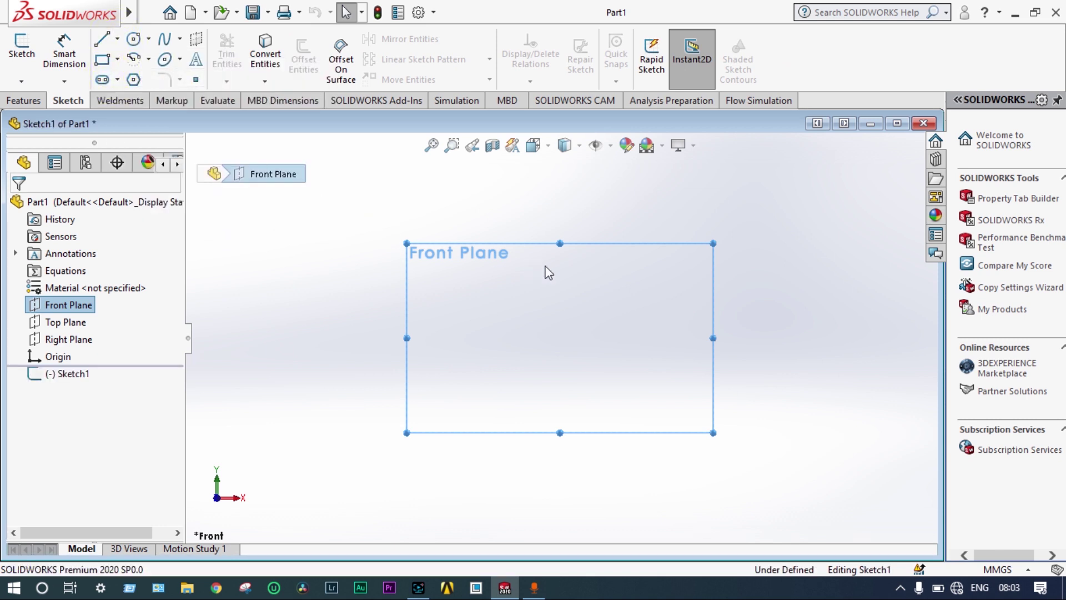
{"action": "left_click", "coordinate": [560, 256]}
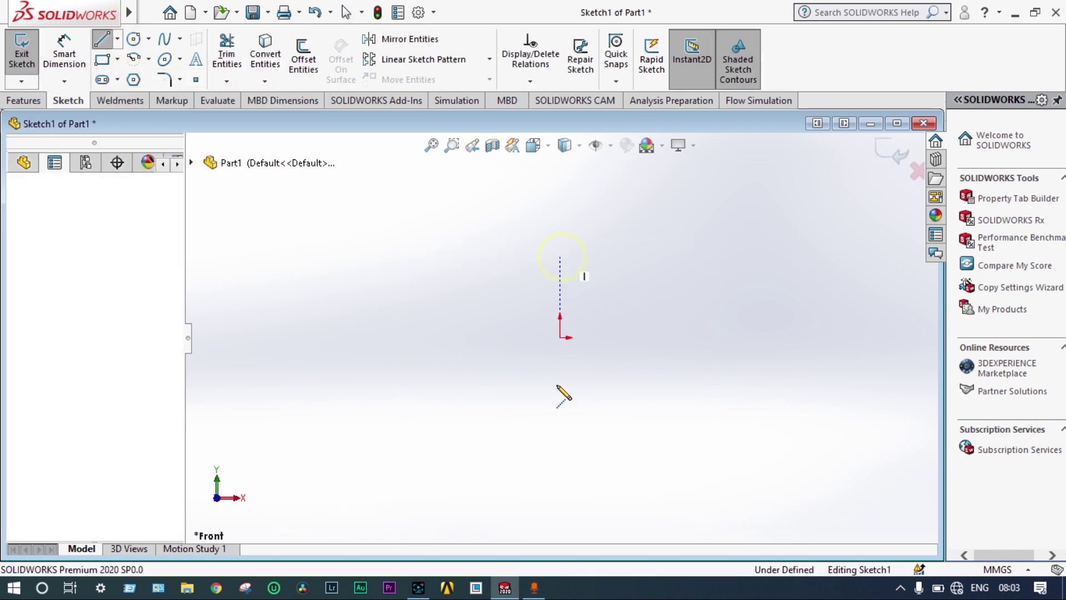
{"action": "left_click", "coordinate": [560, 452]}
{"action": "key", "text": "Escape"}
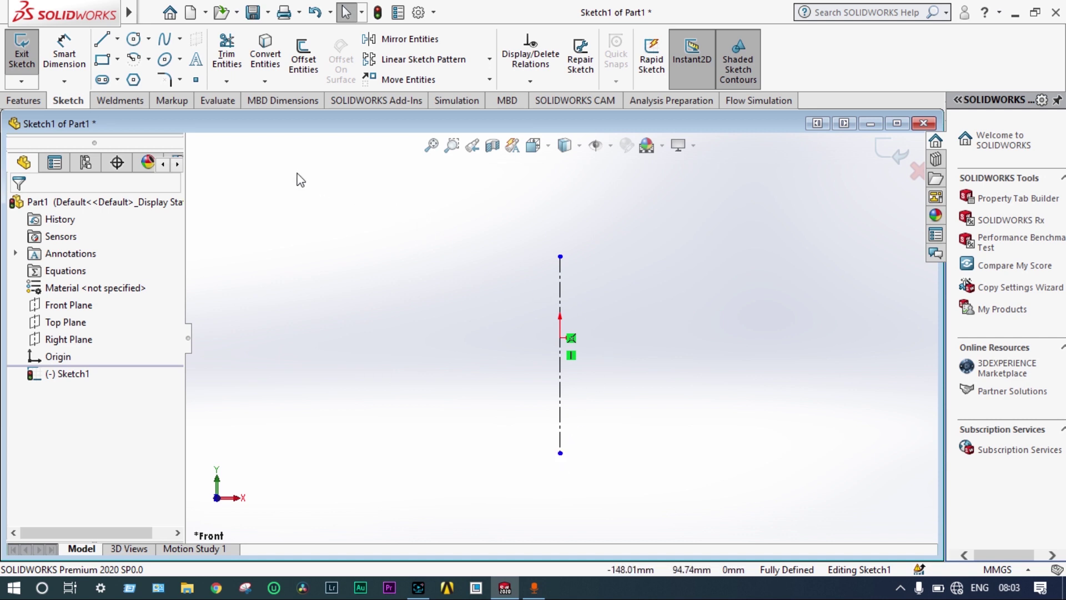
Step: Sketch a corner rectangle about 28 mm wide and 94 mm high just right of the centerline
{"action": "left_click", "coordinate": [104, 65]}
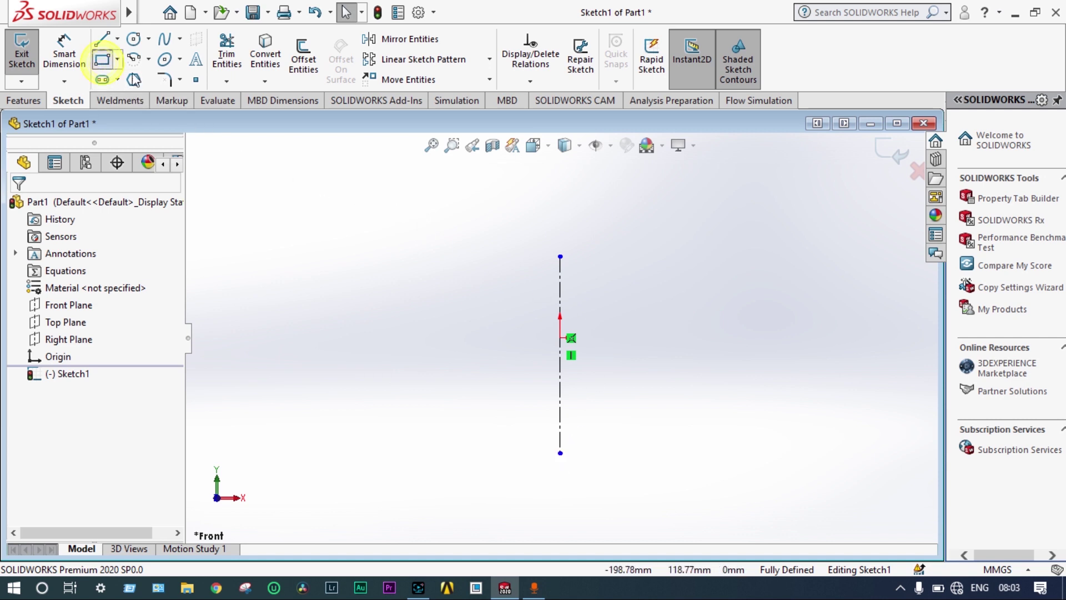
{"action": "left_click", "coordinate": [573, 256]}
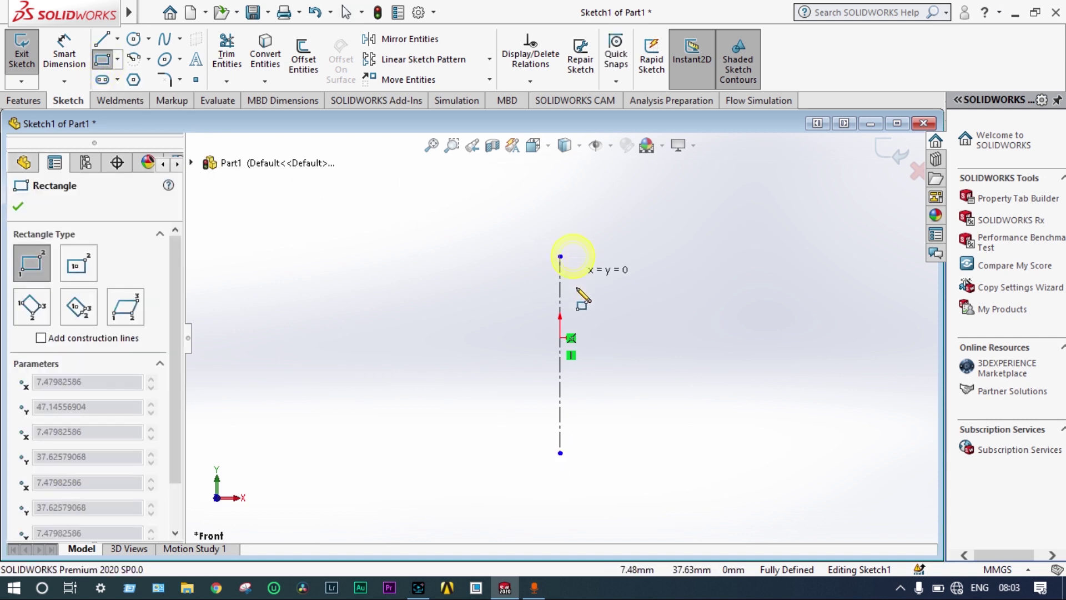
{"action": "left_click", "coordinate": [618, 419]}
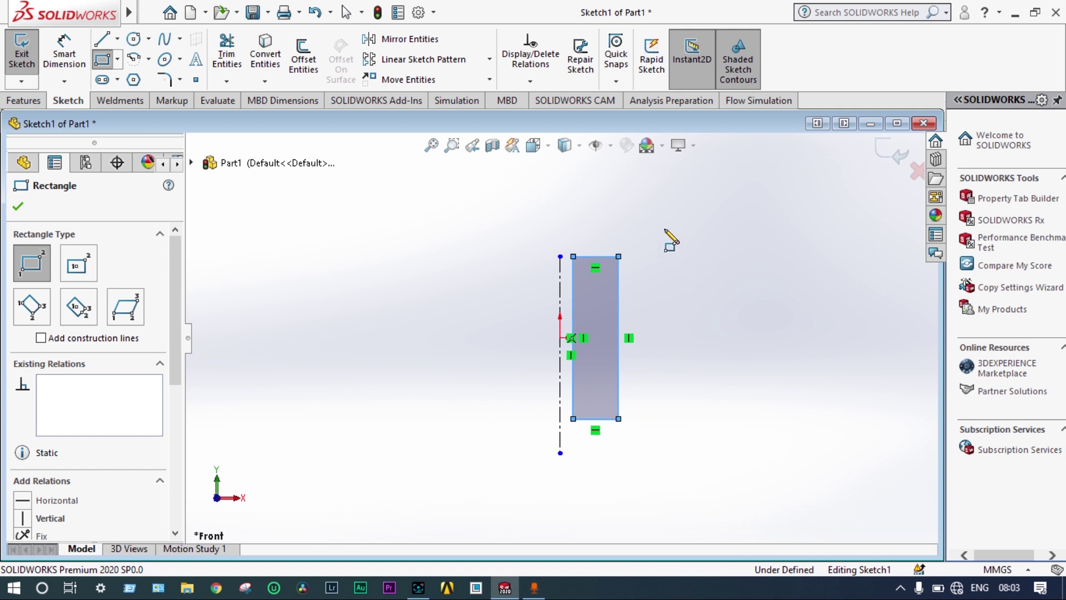
Step: Trim away the rectangle's vertical side nearest the centerline
{"action": "left_click", "coordinate": [228, 58]}
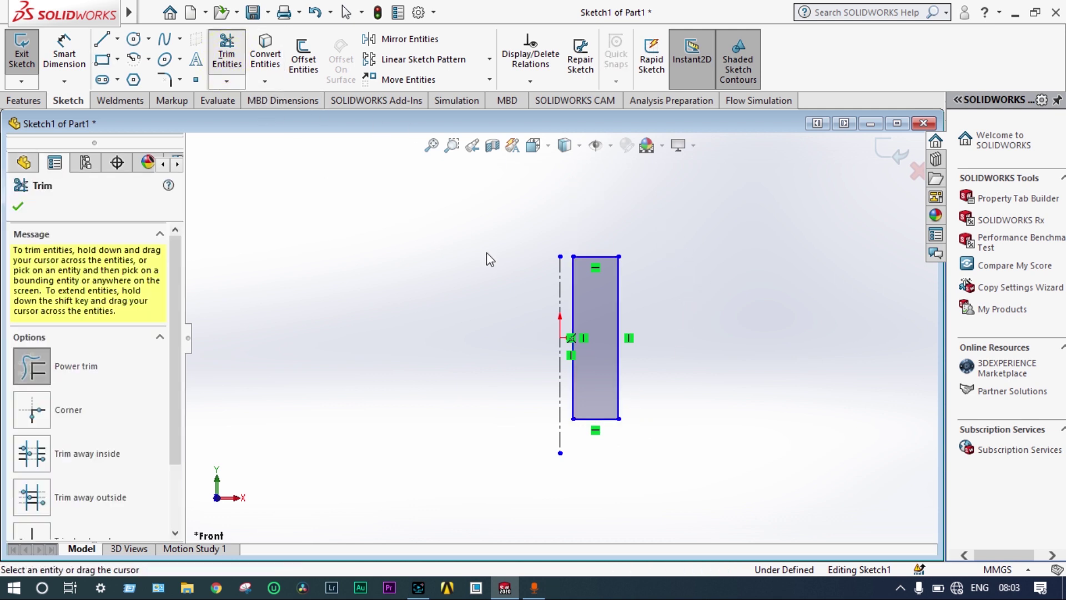
{"action": "left_click", "coordinate": [583, 296]}
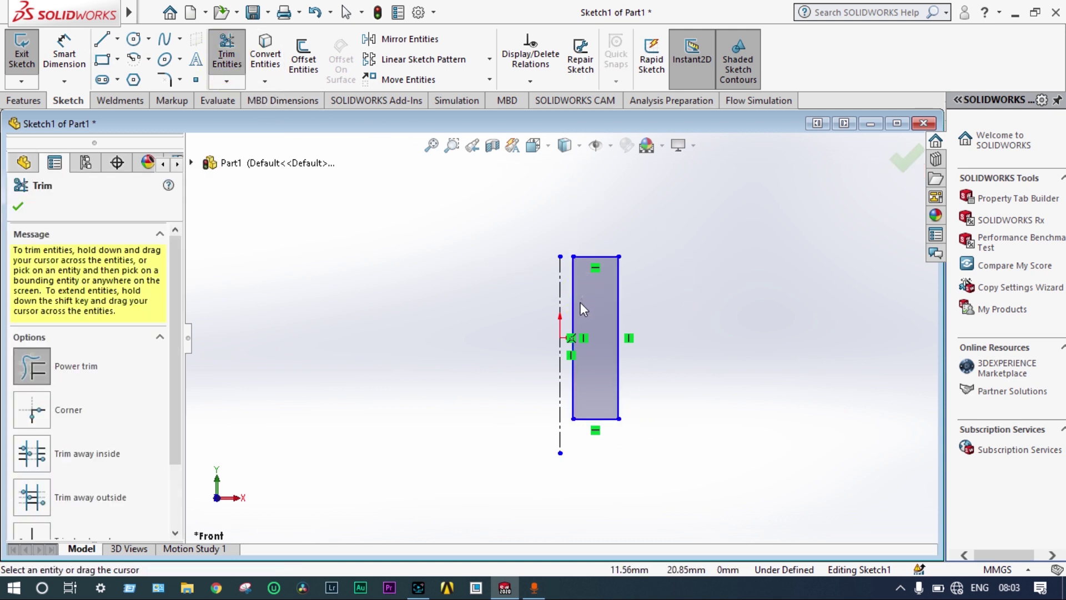
{"action": "left_click_drag", "start_coordinate": [577, 317], "coordinate": [568, 315]}
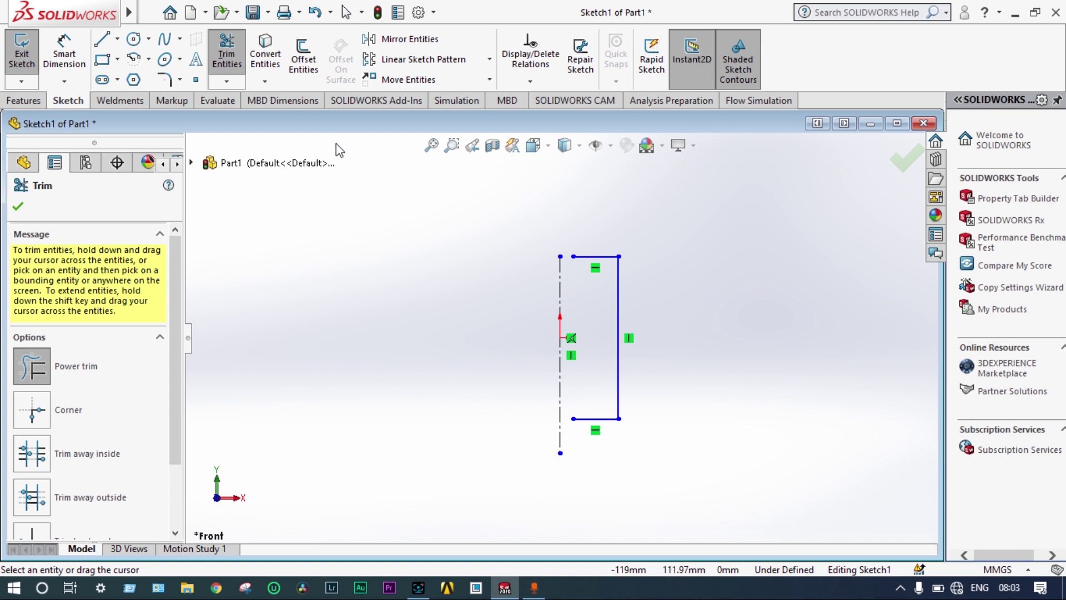
Step: Dimension the profile's remaining vertical line to 100 mm
{"action": "left_click", "coordinate": [64, 54]}
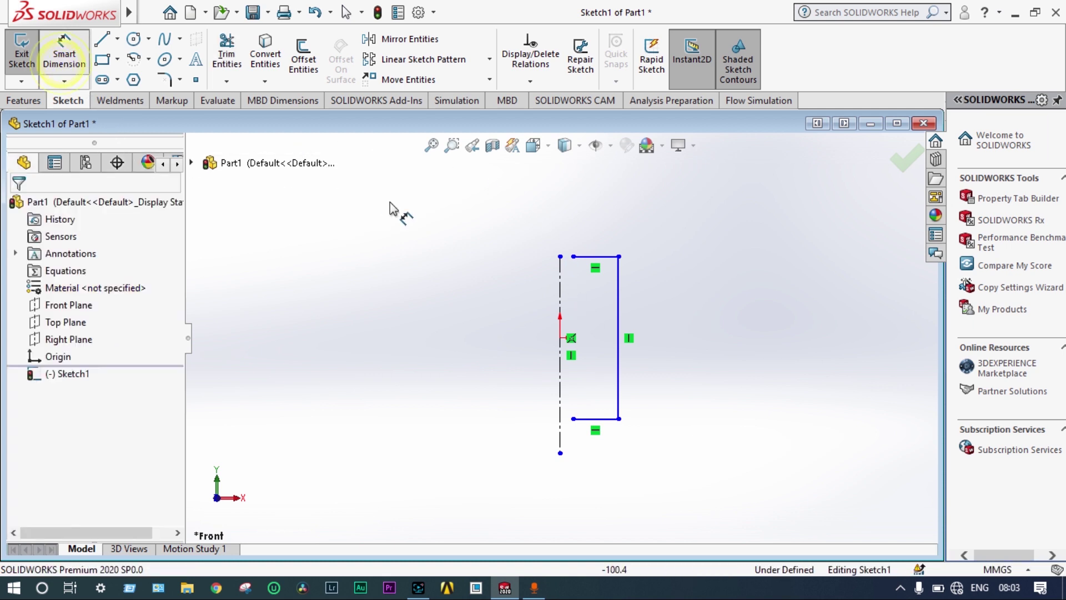
{"action": "left_click", "coordinate": [619, 305]}
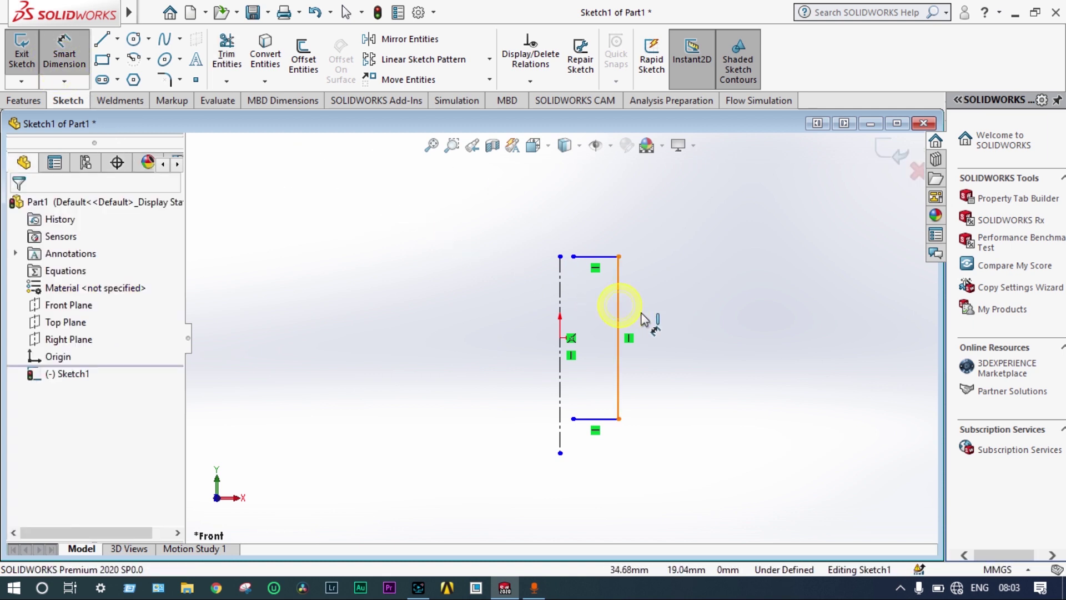
{"action": "left_click", "coordinate": [669, 335]}
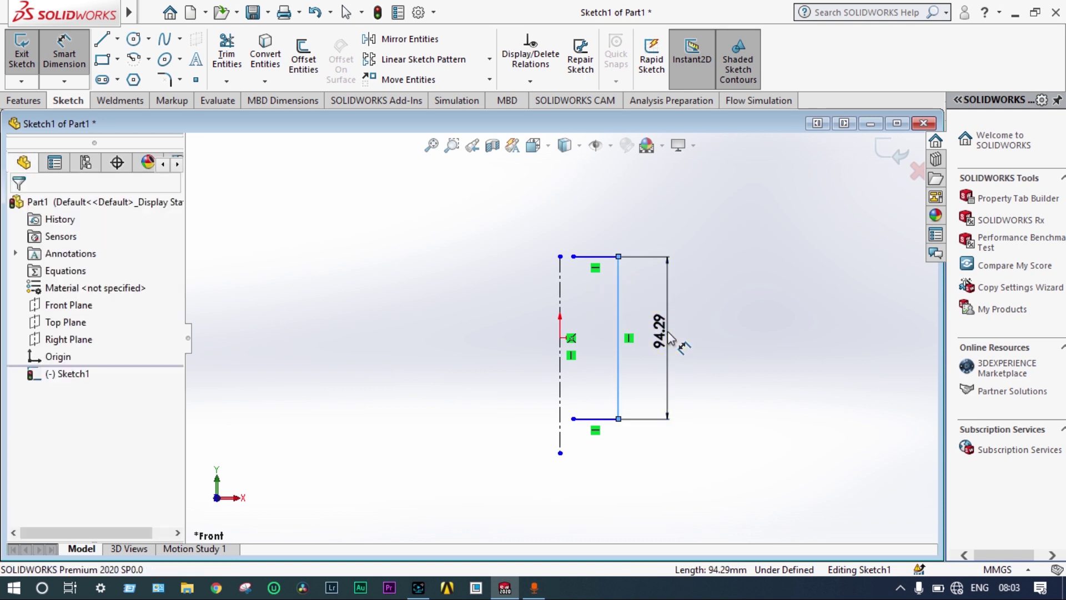
{"action": "type", "text": "100"}
{"action": "key", "text": "Return"}
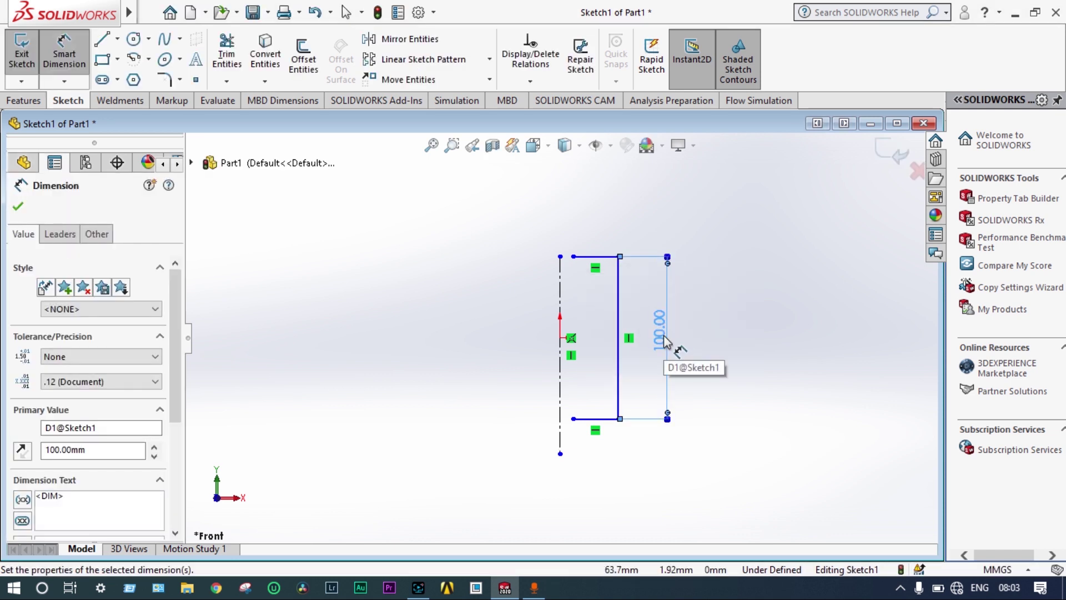
Step: Dimension the profile's top horizontal line to 20 mm and make the bottom horizontal line equal in length to it
{"action": "left_click", "coordinate": [601, 256]}
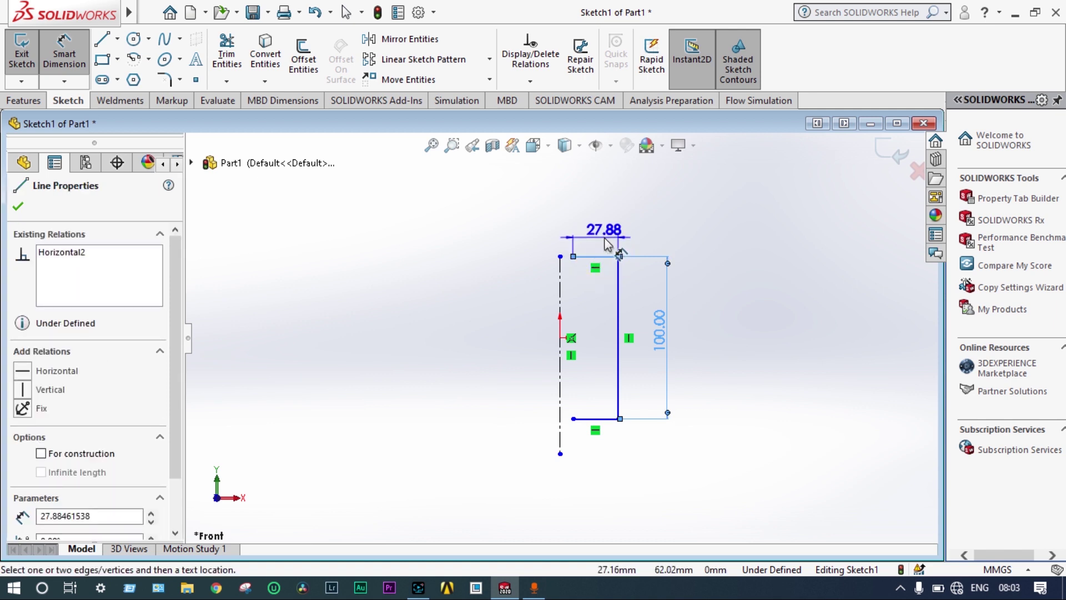
{"action": "left_click", "coordinate": [605, 242]}
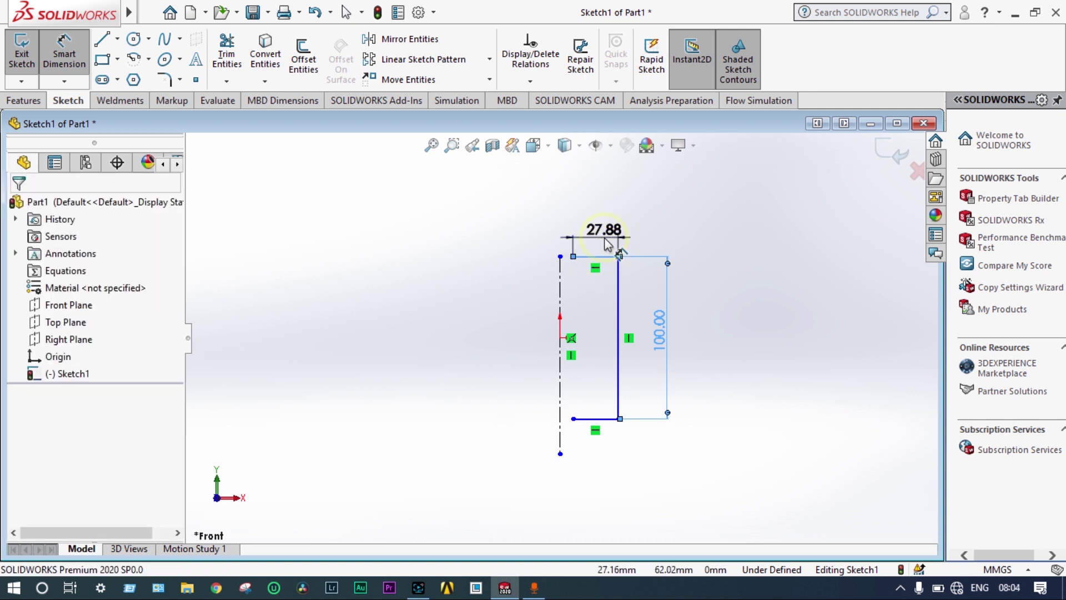
{"action": "key", "text": "Return"}
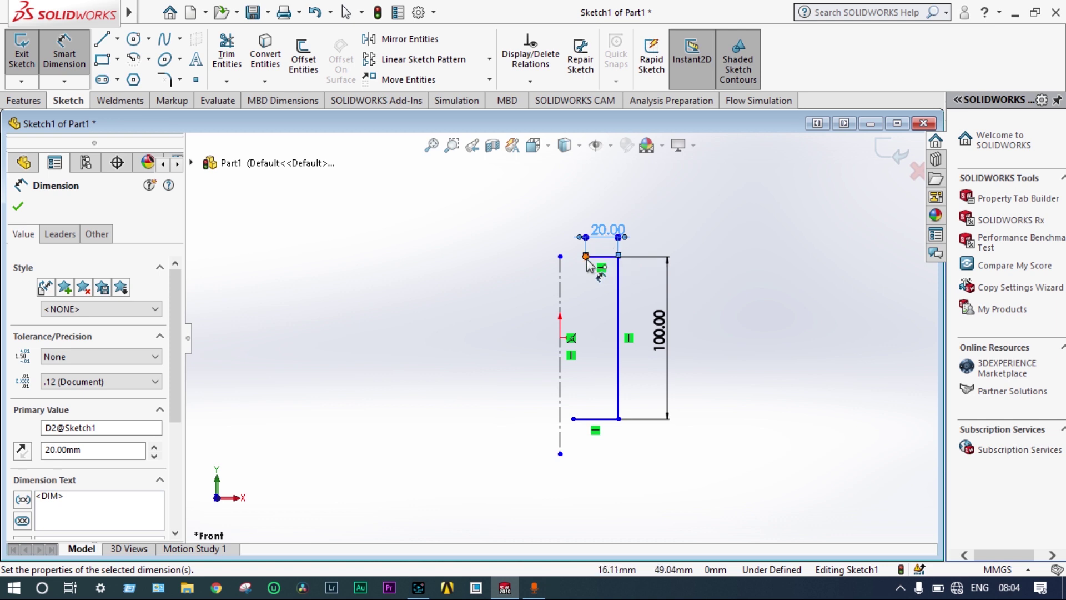
{"action": "left_click", "coordinate": [595, 418]}
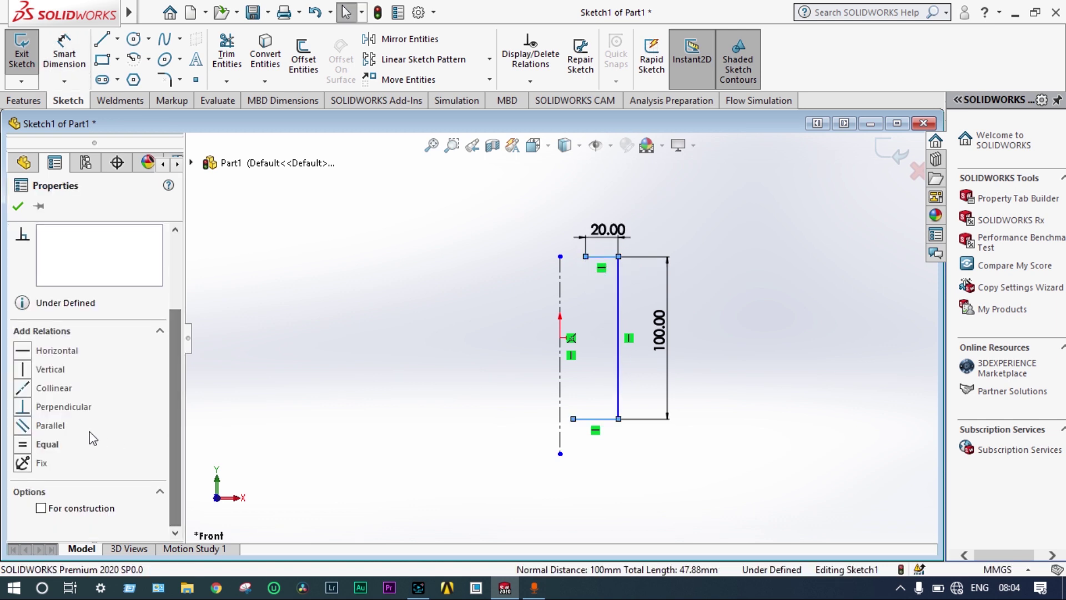
{"action": "left_click", "coordinate": [23, 445]}
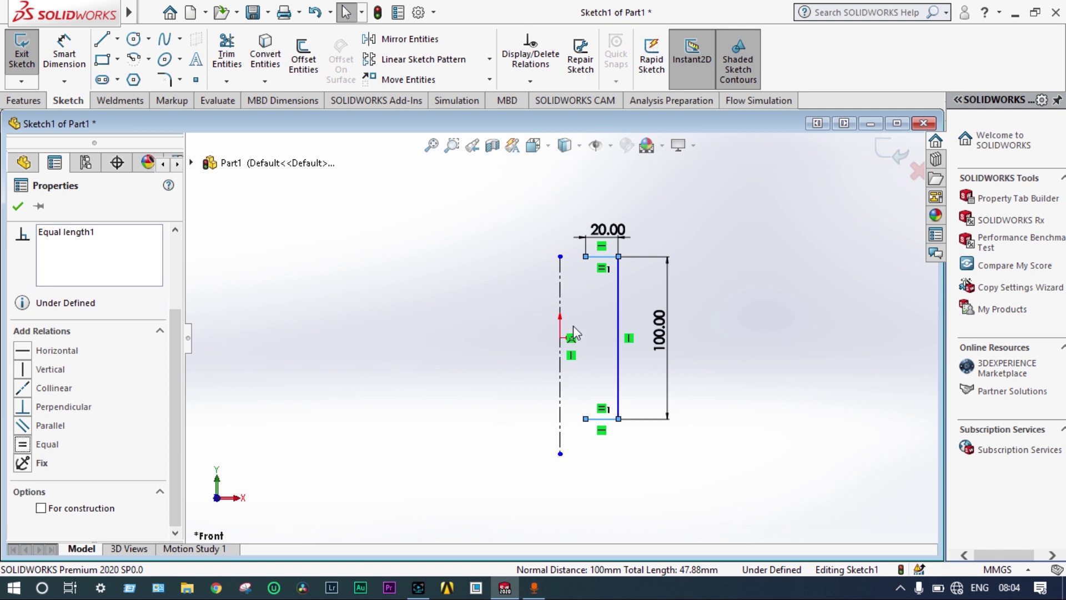
Step: Add a 5 mm diameter dimension across the centerline to the free end of the profile's top line
{"action": "left_click", "coordinate": [586, 257]}
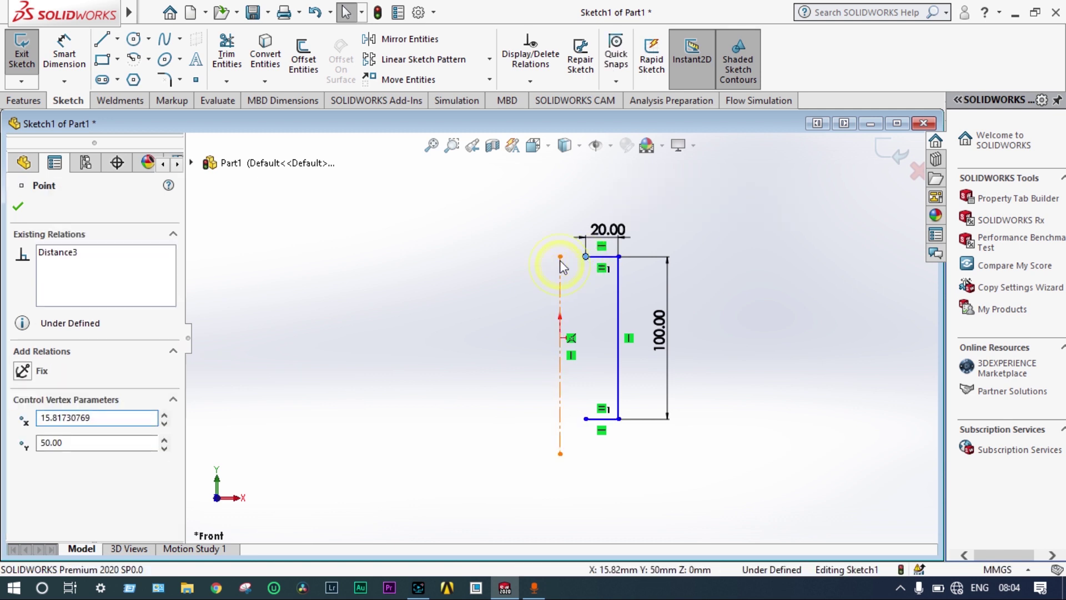
{"action": "left_click", "coordinate": [560, 261]}
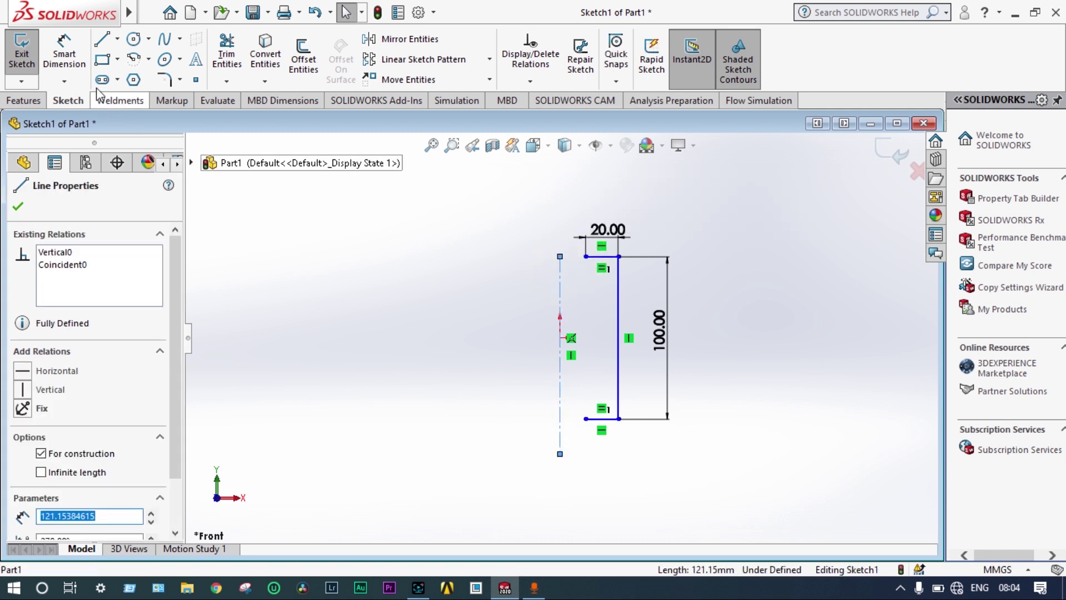
{"action": "left_click", "coordinate": [64, 55]}
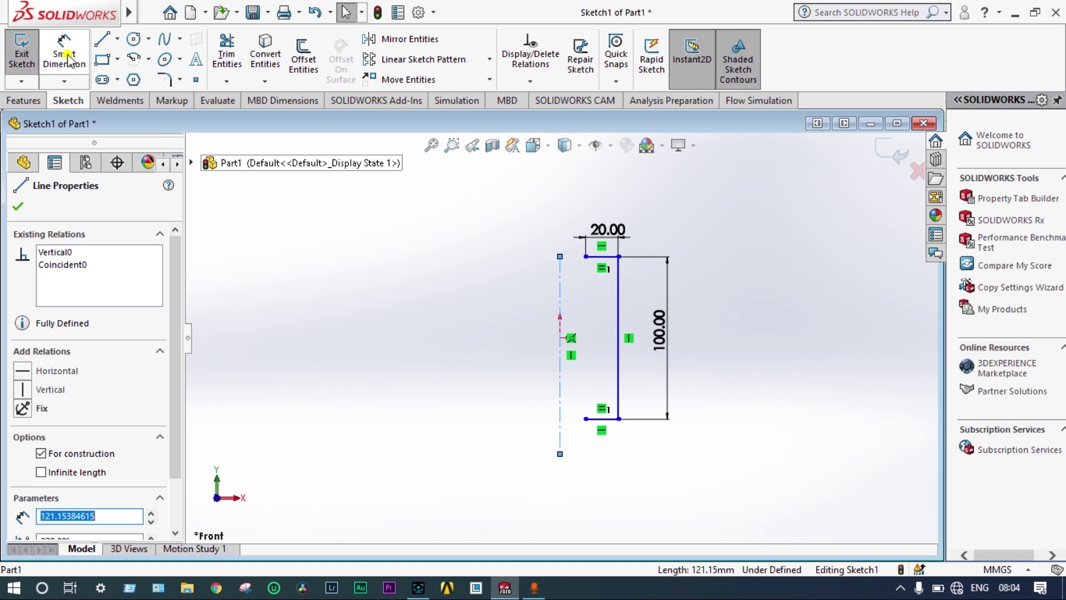
{"action": "left_click", "coordinate": [562, 275]}
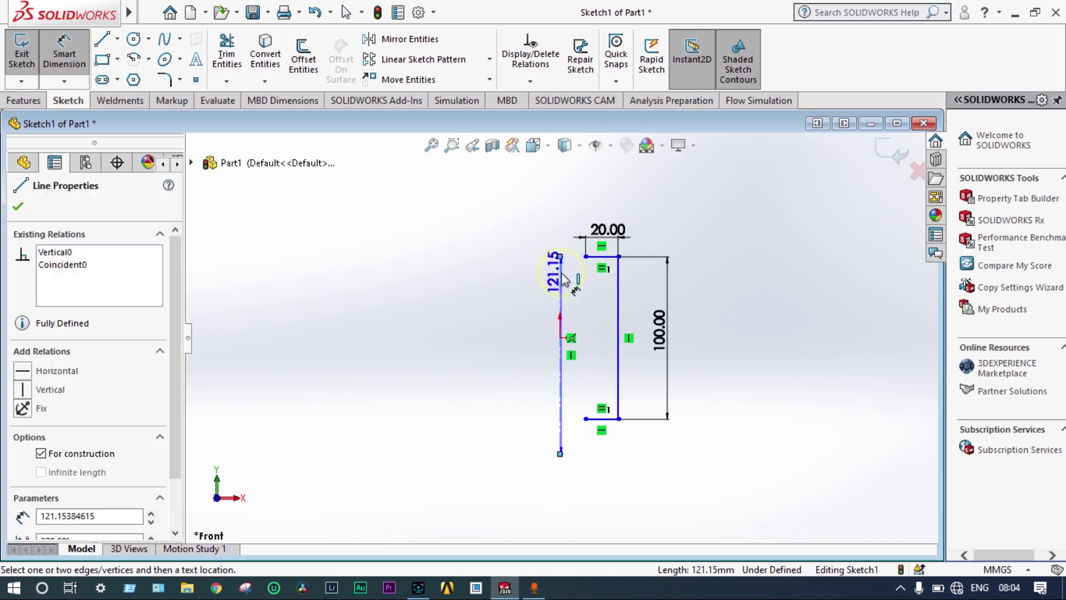
{"action": "left_click", "coordinate": [586, 257]}
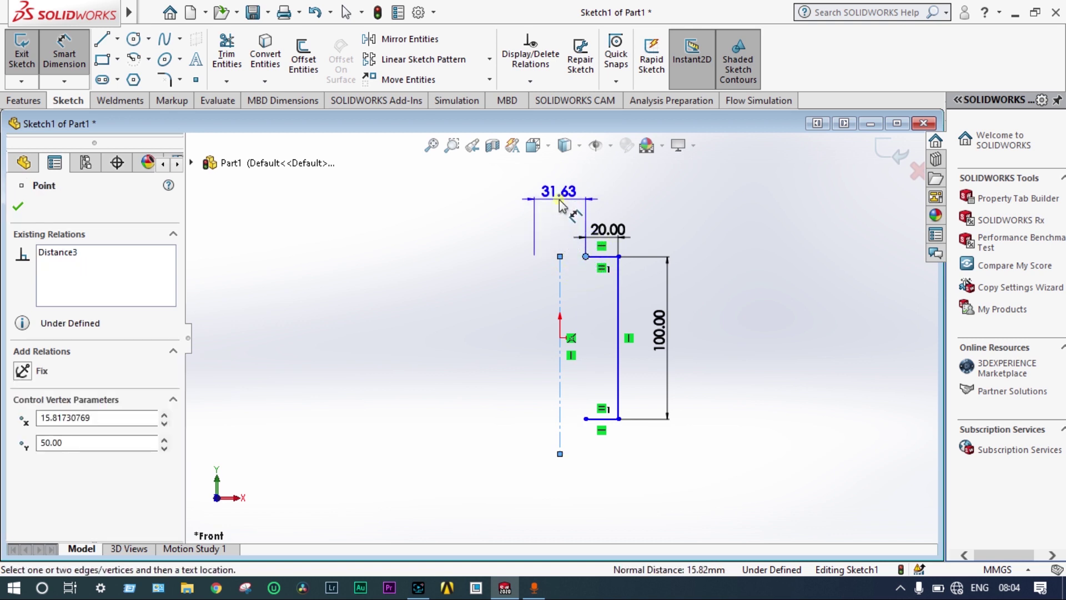
{"action": "left_click", "coordinate": [561, 203]}
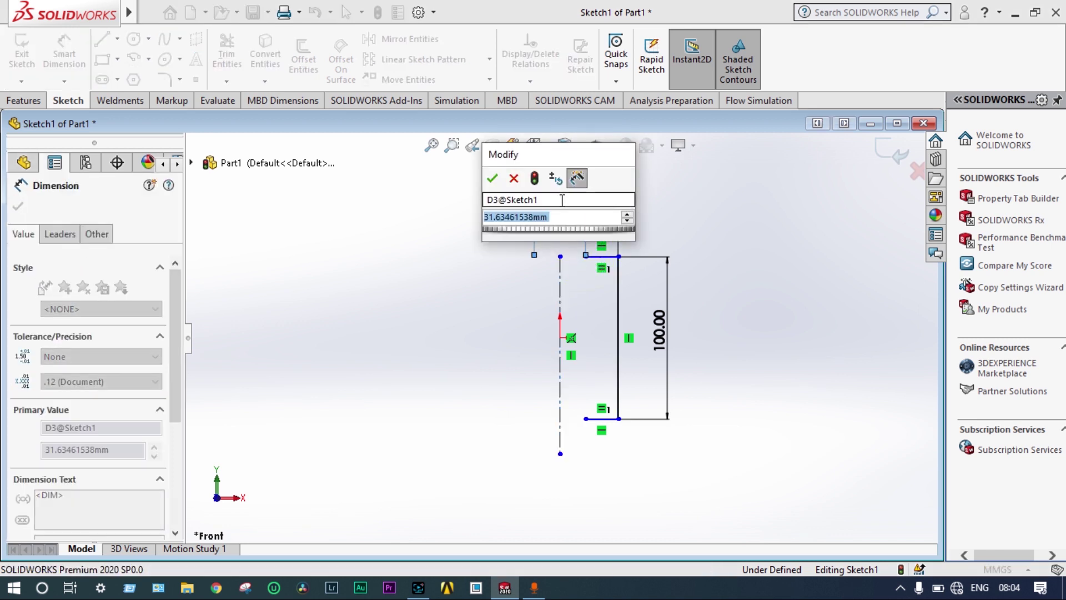
{"action": "type", "text": "5"}
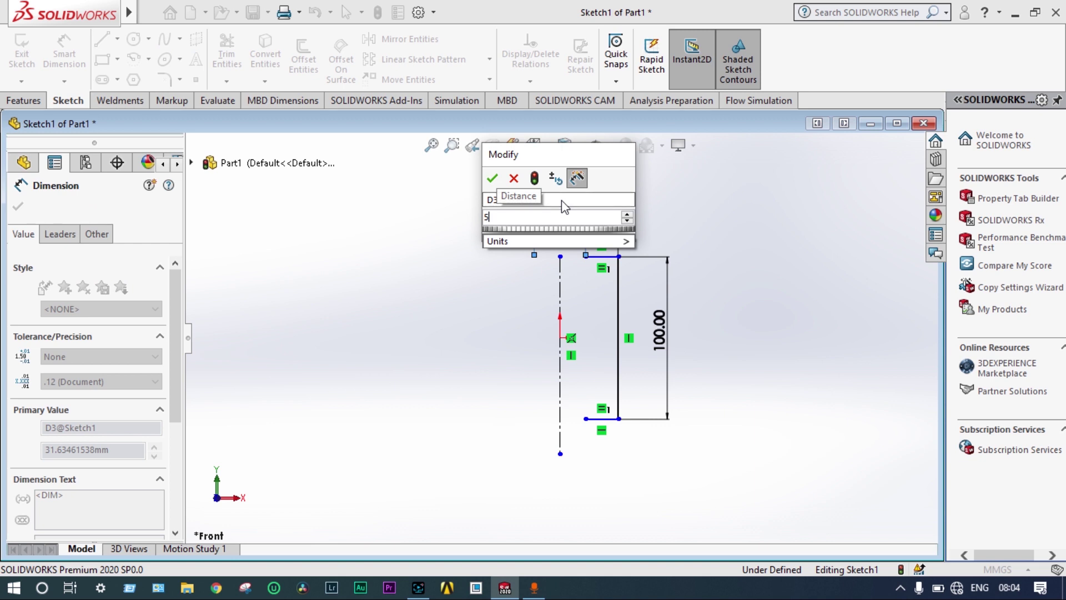
{"action": "key", "text": "Return"}
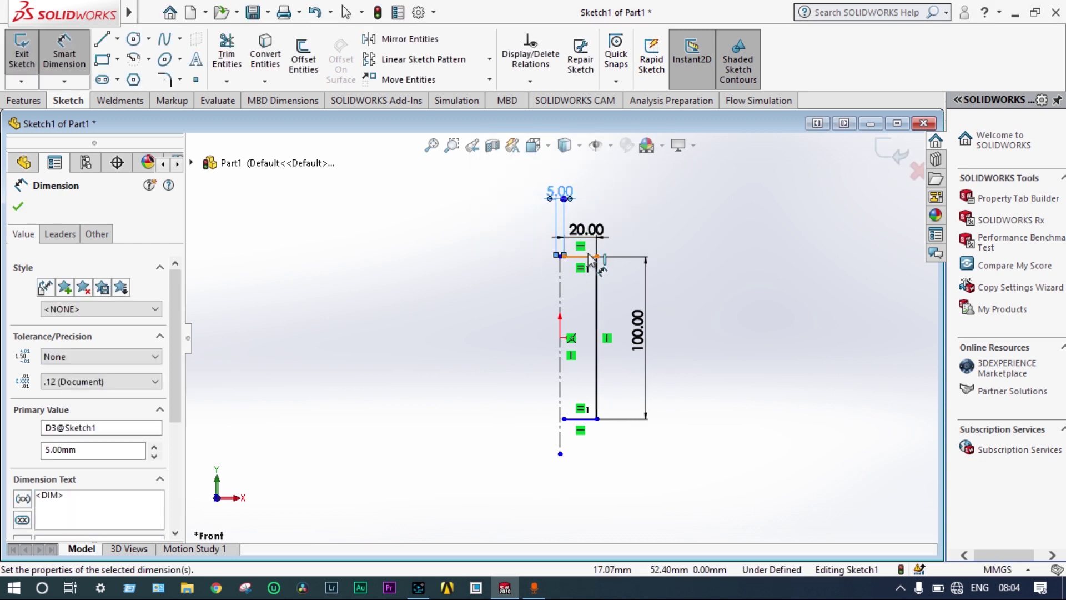
Step: Fillet the profile's upper outer corner with a 15 mm radius, accepting removal of the equal-length relation
{"action": "scroll", "coordinate": [590, 261], "scroll_direction": "down", "scroll_amount": 3}
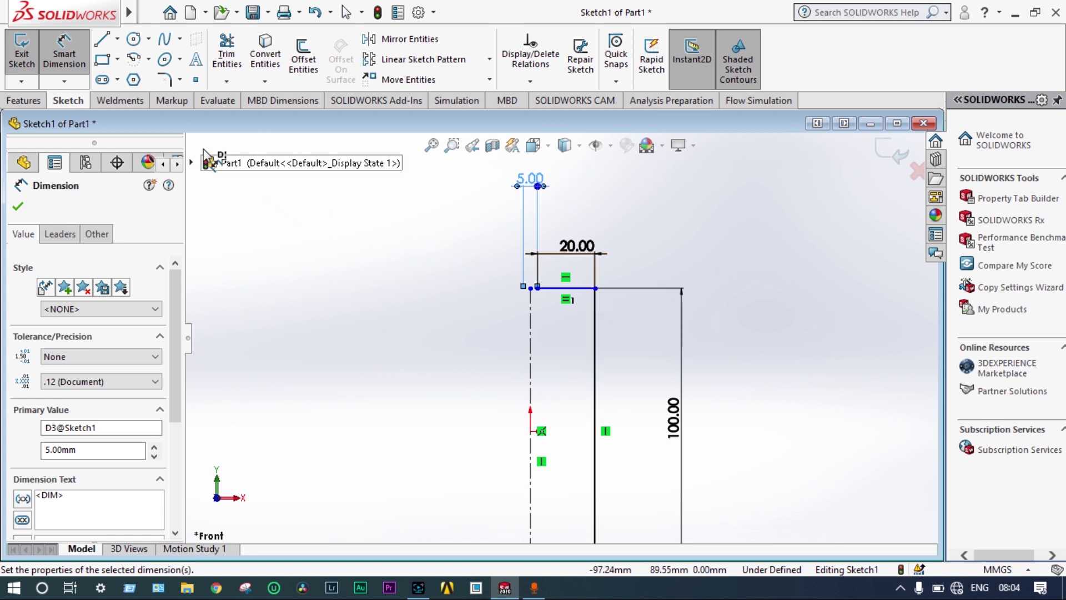
{"action": "left_click", "coordinate": [164, 79]}
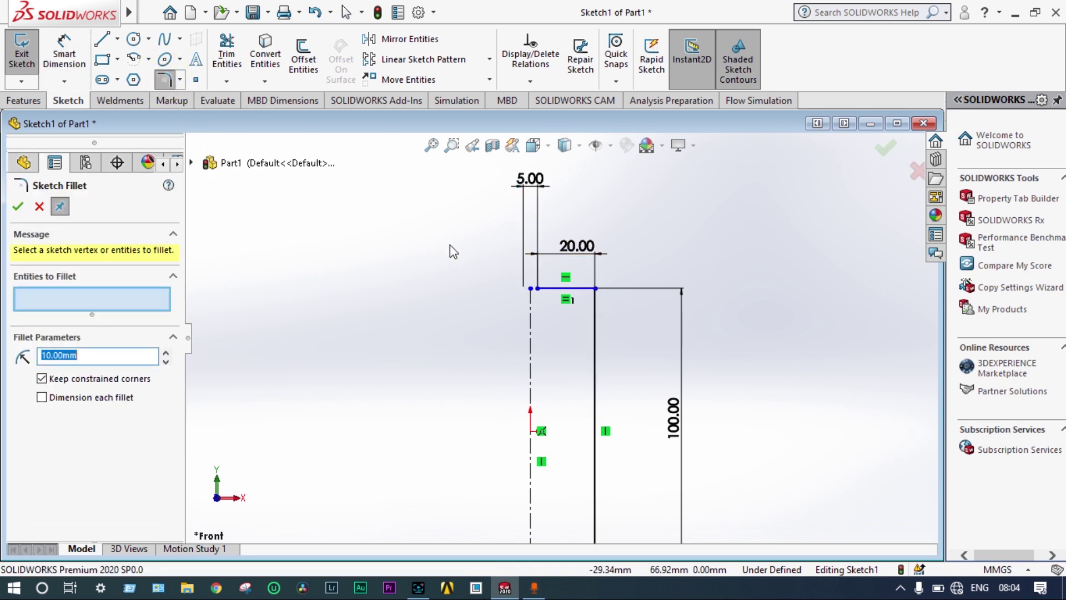
{"action": "left_click", "coordinate": [594, 339]}
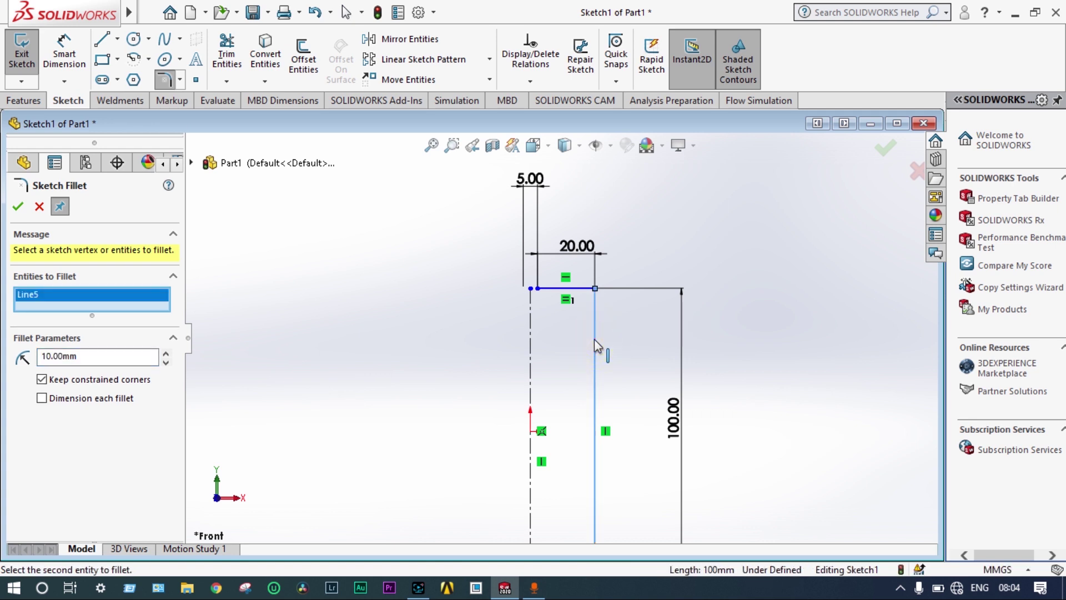
{"action": "left_click", "coordinate": [579, 290]}
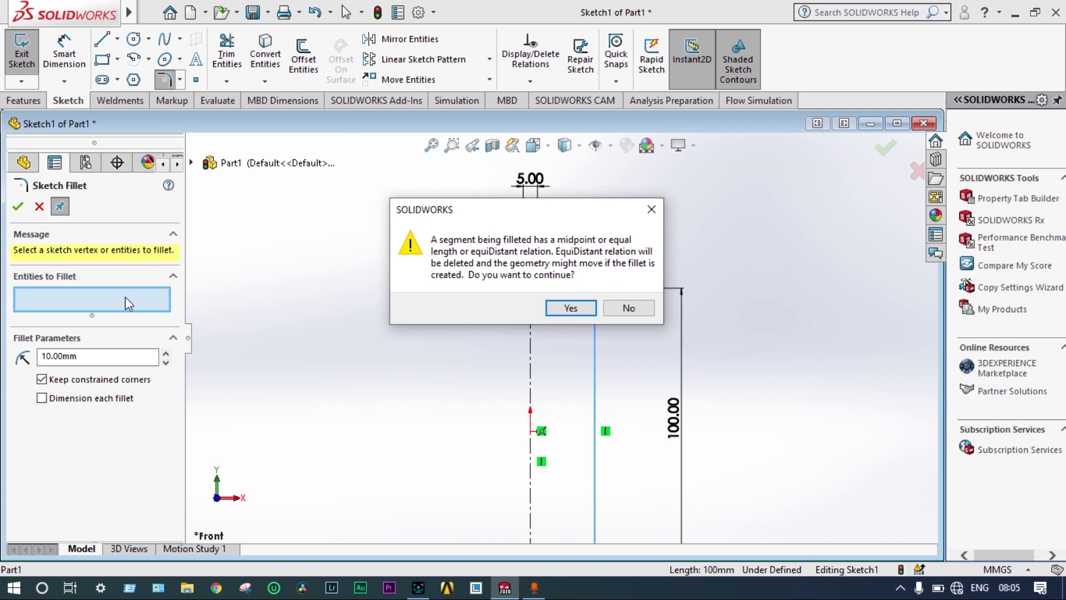
{"action": "left_click", "coordinate": [53, 360]}
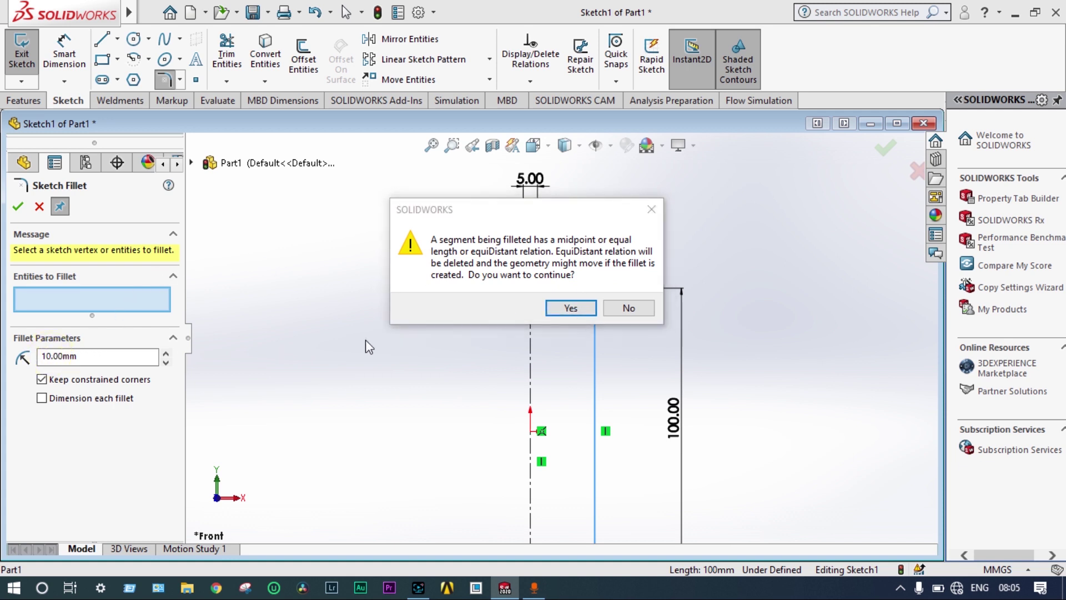
{"action": "left_click", "coordinate": [569, 307]}
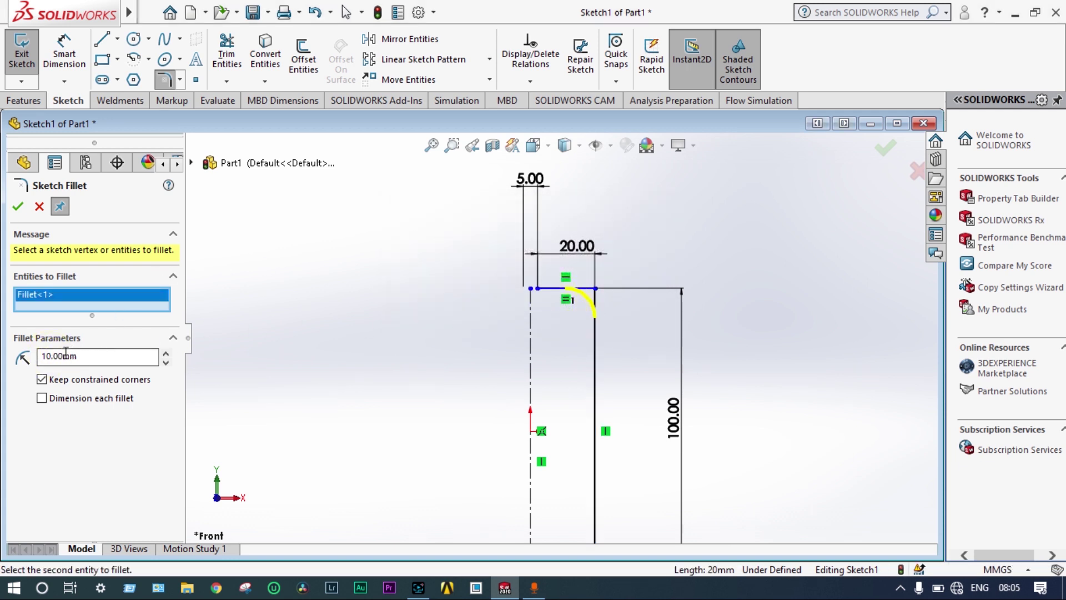
{"action": "left_click", "coordinate": [49, 356]}
{"action": "type", "text": "0"}
Step: Fillet the profile's lower outer corner with a 15 mm radius, accepting removal of the equal-length relation, and apply the fillets
{"action": "scroll", "coordinate": [562, 491], "scroll_direction": "up", "scroll_amount": 3}
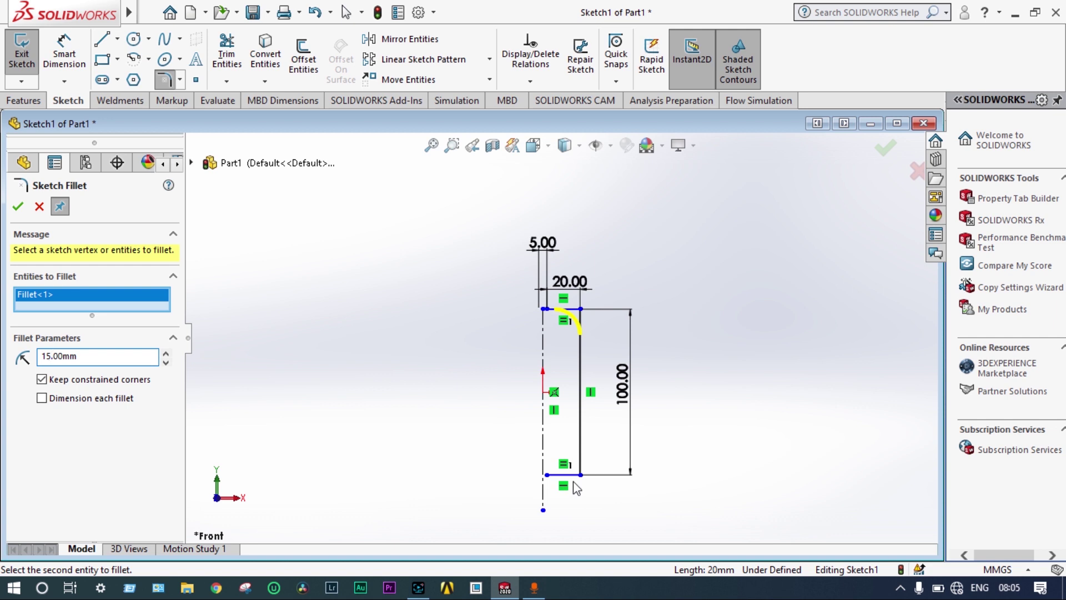
{"action": "scroll", "coordinate": [575, 488], "scroll_direction": "down", "scroll_amount": 1}
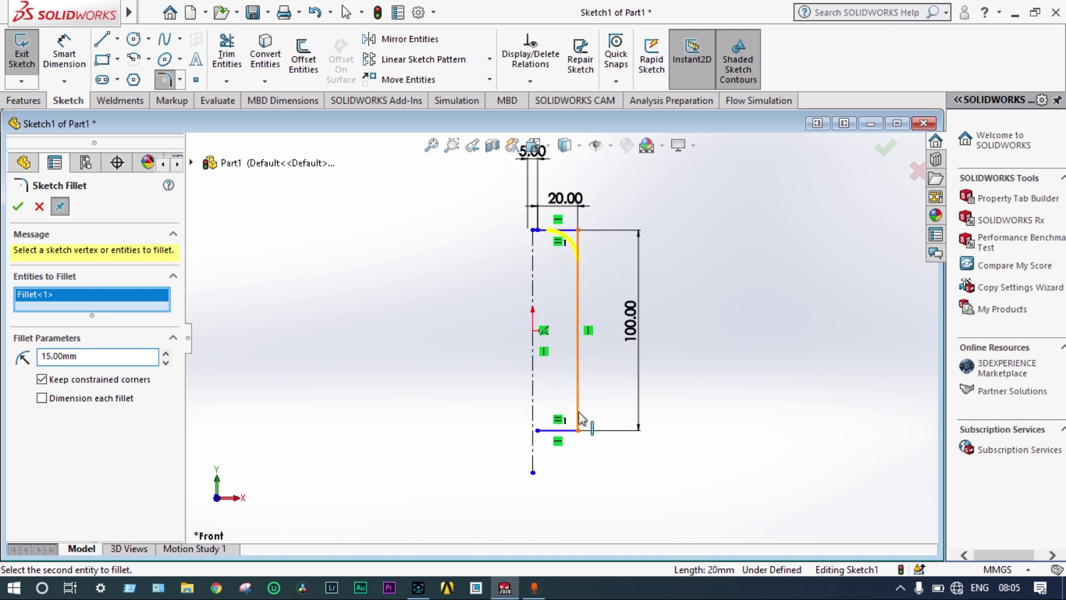
{"action": "left_click", "coordinate": [577, 421]}
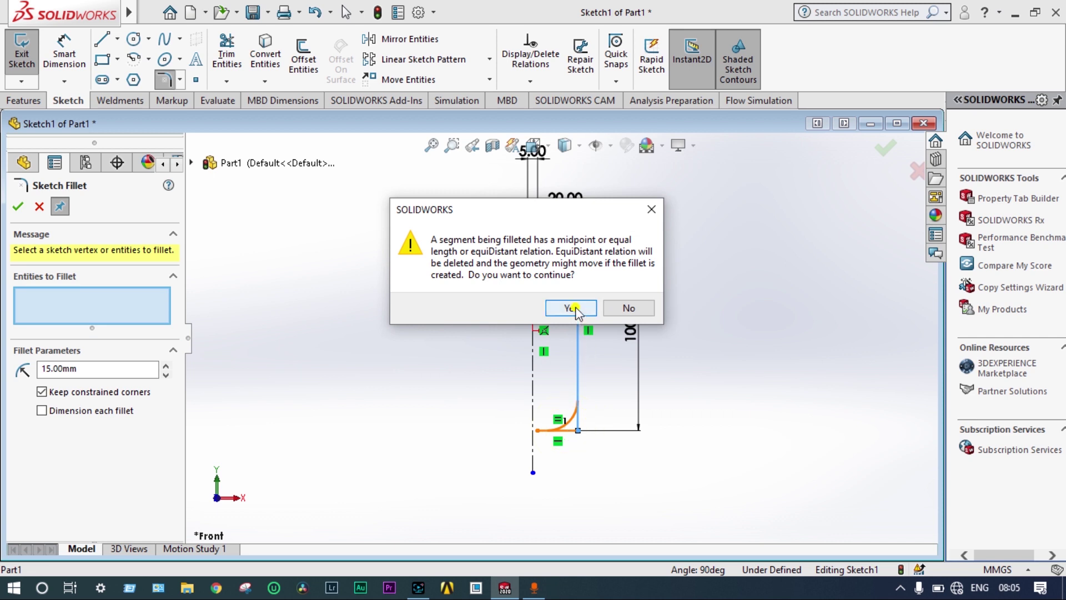
{"action": "left_click", "coordinate": [571, 307]}
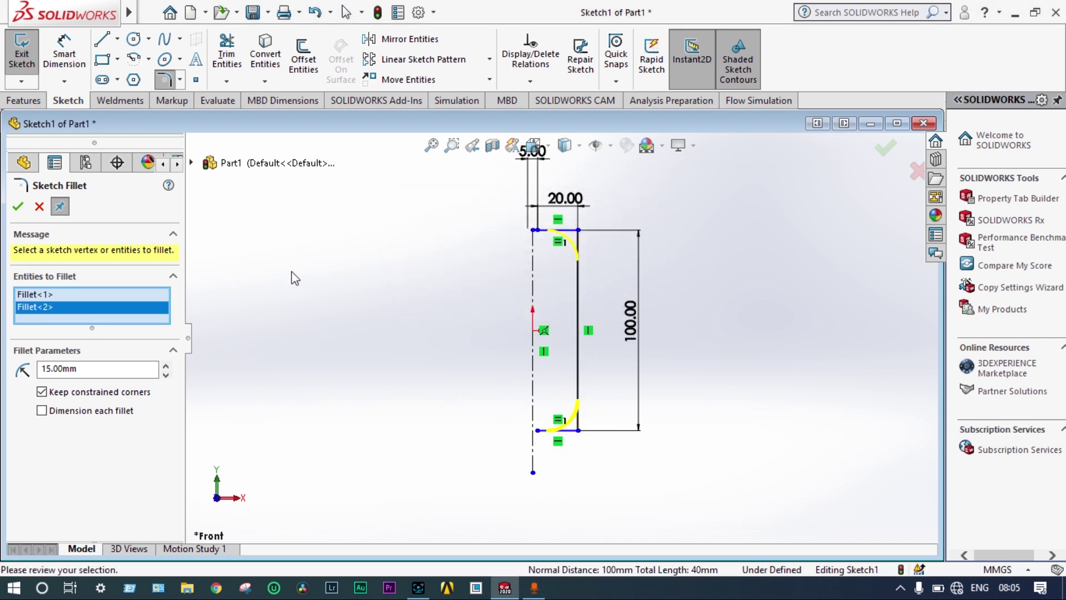
{"action": "left_click", "coordinate": [17, 207]}
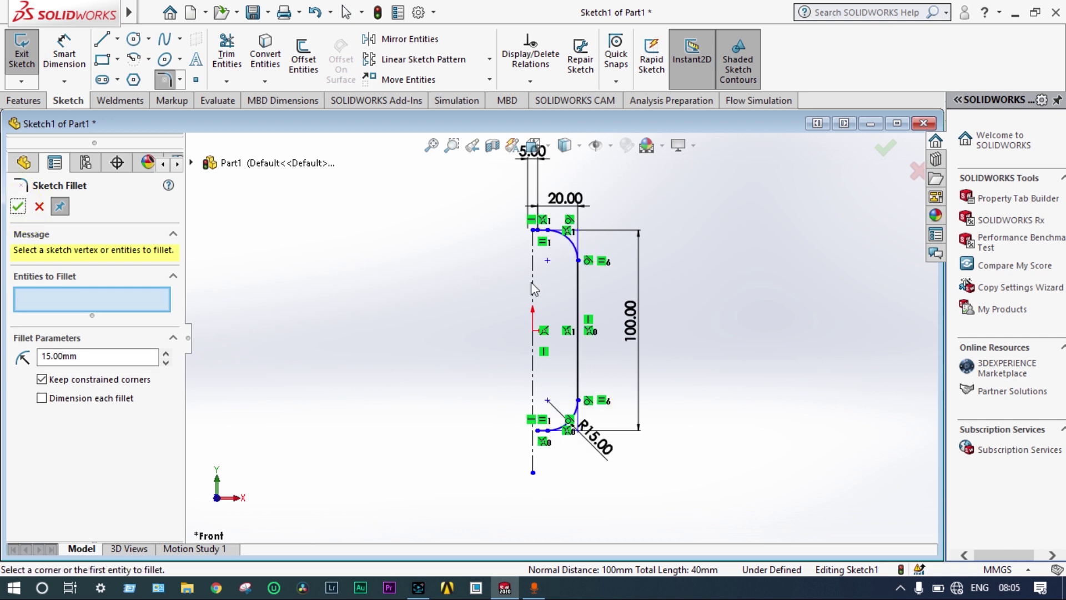
Step: Offset the whole filleted profile chain 2 mm inward with Offset Entities, adding the offset dimension
{"action": "scroll", "coordinate": [568, 340], "scroll_direction": "up", "scroll_amount": 4}
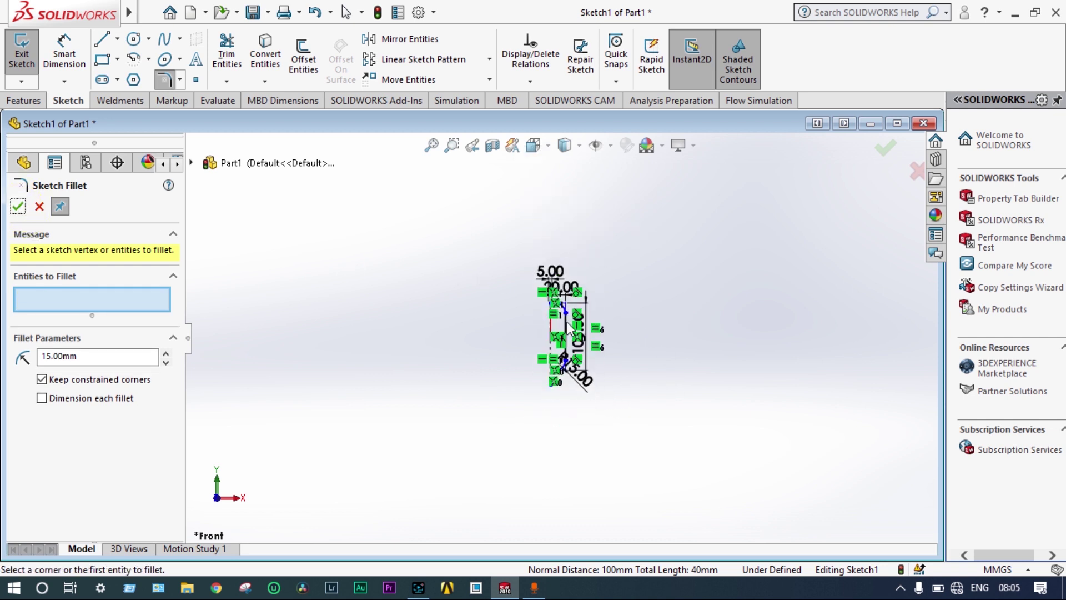
{"action": "scroll", "coordinate": [572, 339], "scroll_direction": "down", "scroll_amount": 4}
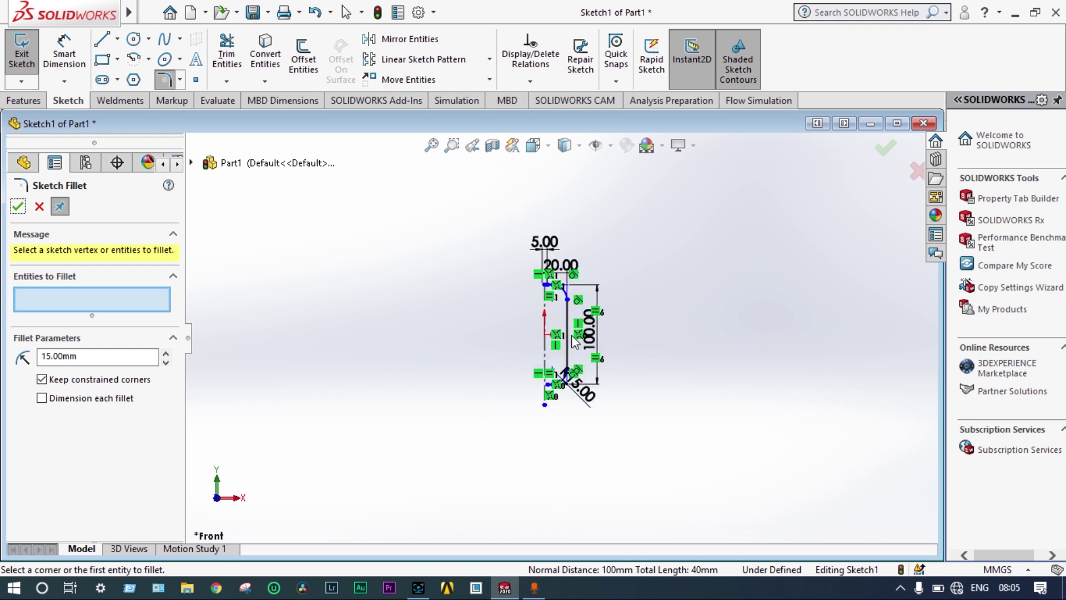
{"action": "scroll", "coordinate": [573, 340], "scroll_direction": "down", "scroll_amount": 3}
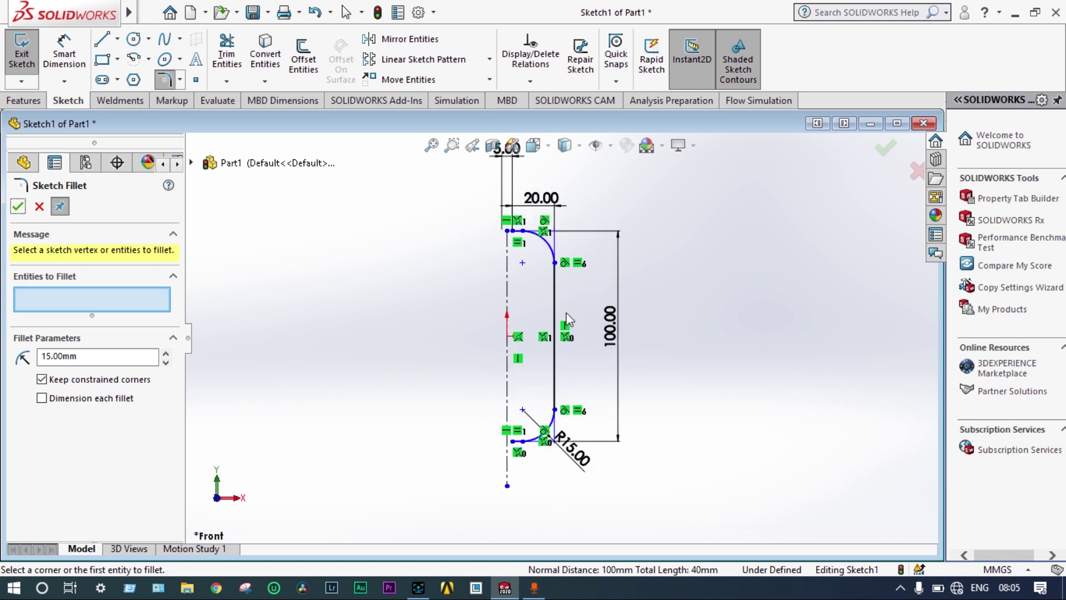
{"action": "left_click", "coordinate": [555, 323]}
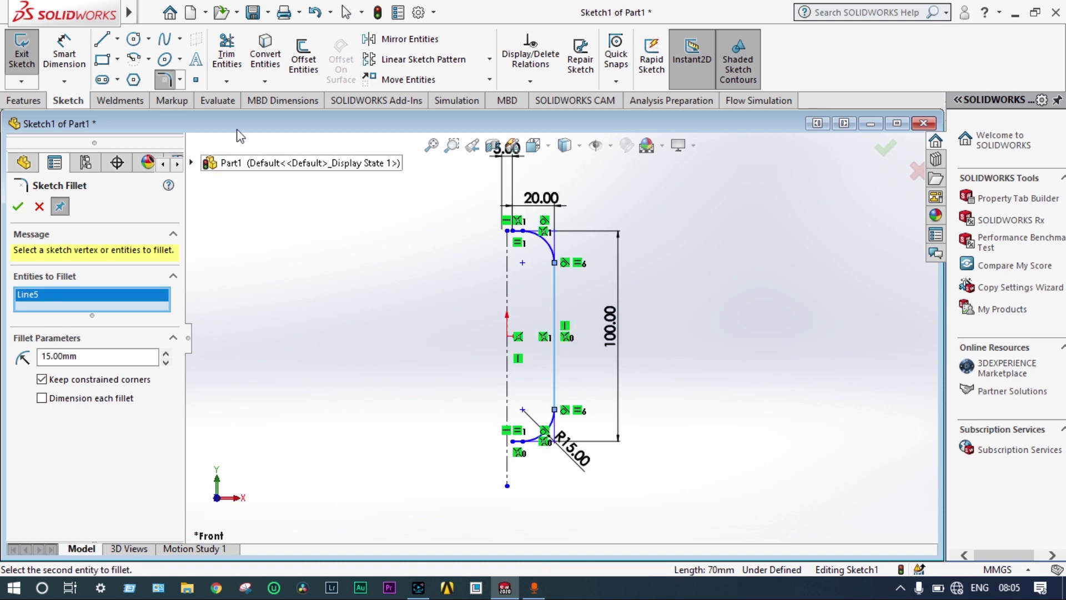
{"action": "left_click", "coordinate": [303, 58]}
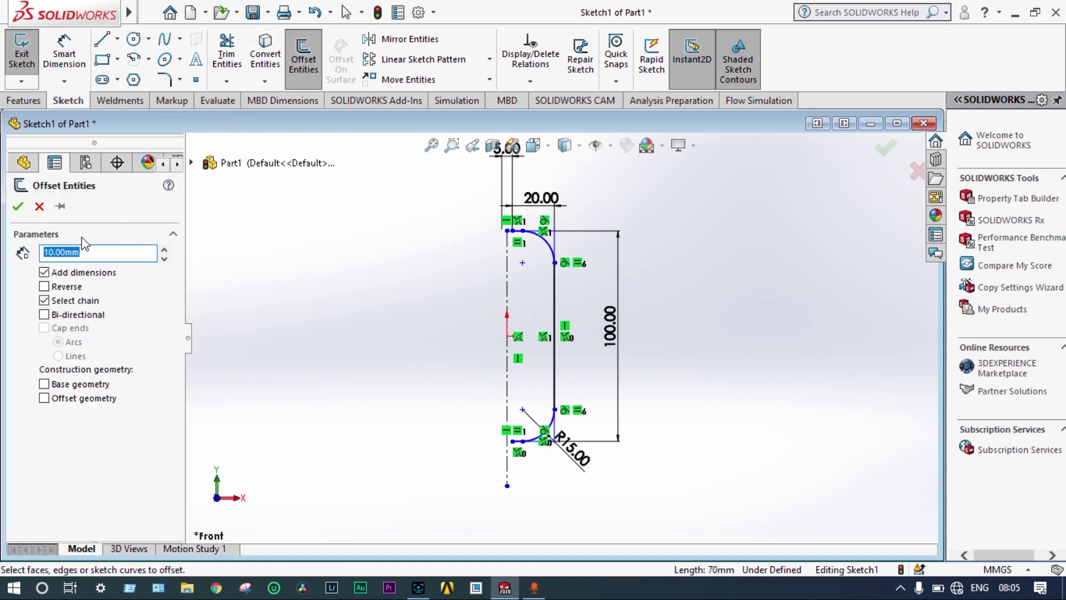
{"action": "type", "text": "2"}
{"action": "key", "text": "Return"}
{"action": "left_click", "coordinate": [555, 311]}
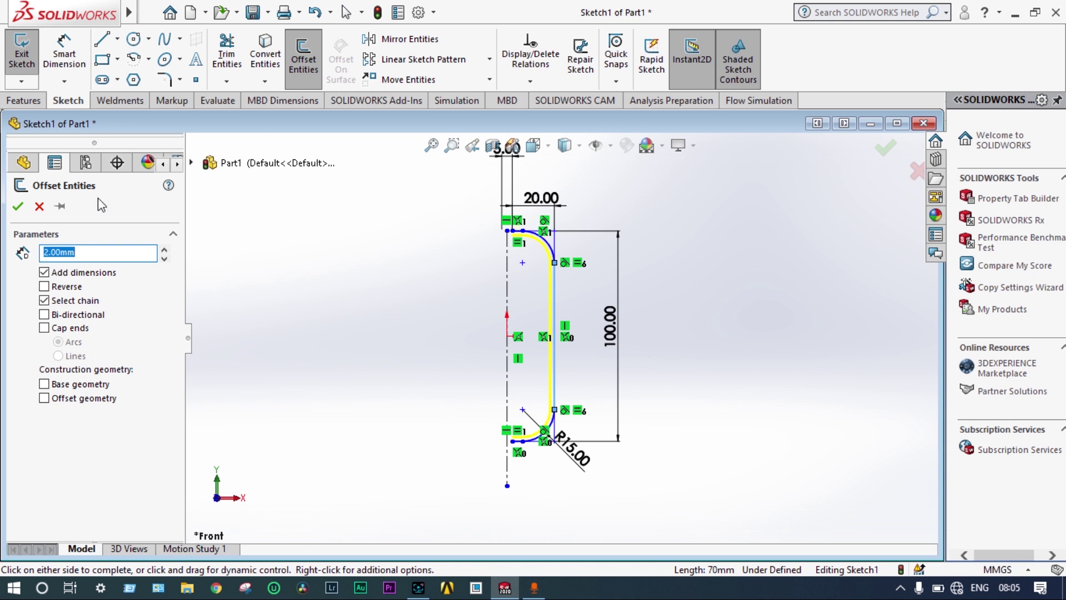
{"action": "left_click", "coordinate": [18, 206]}
Step: Close the upper end of the wall with a short vertical line between the free endpoints of the outer and offset profiles
{"action": "scroll", "coordinate": [527, 255], "scroll_direction": "down", "scroll_amount": 2}
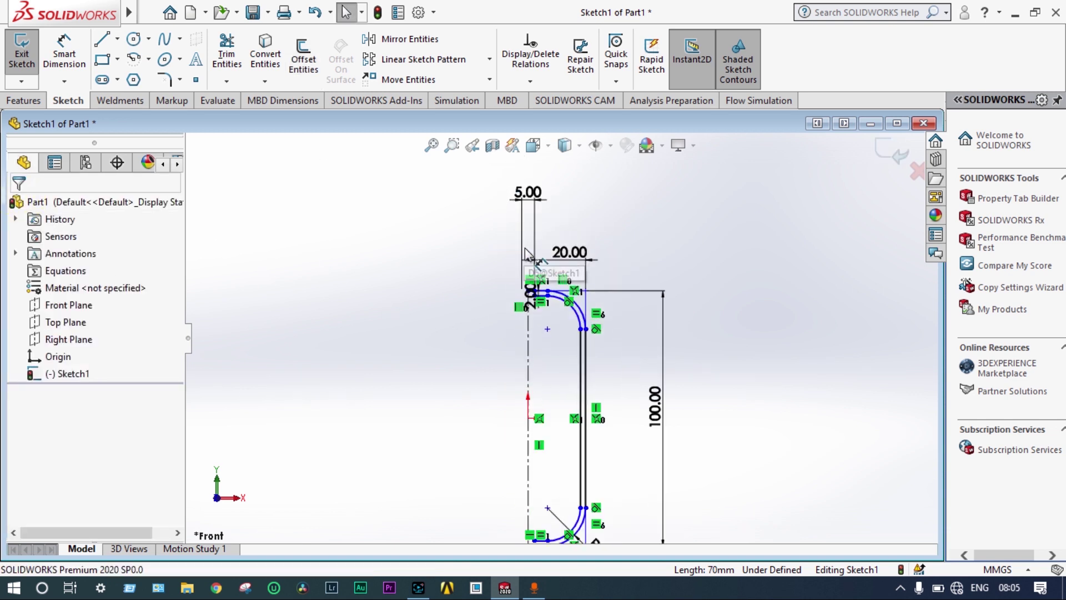
{"action": "scroll", "coordinate": [547, 317], "scroll_direction": "down", "scroll_amount": 4}
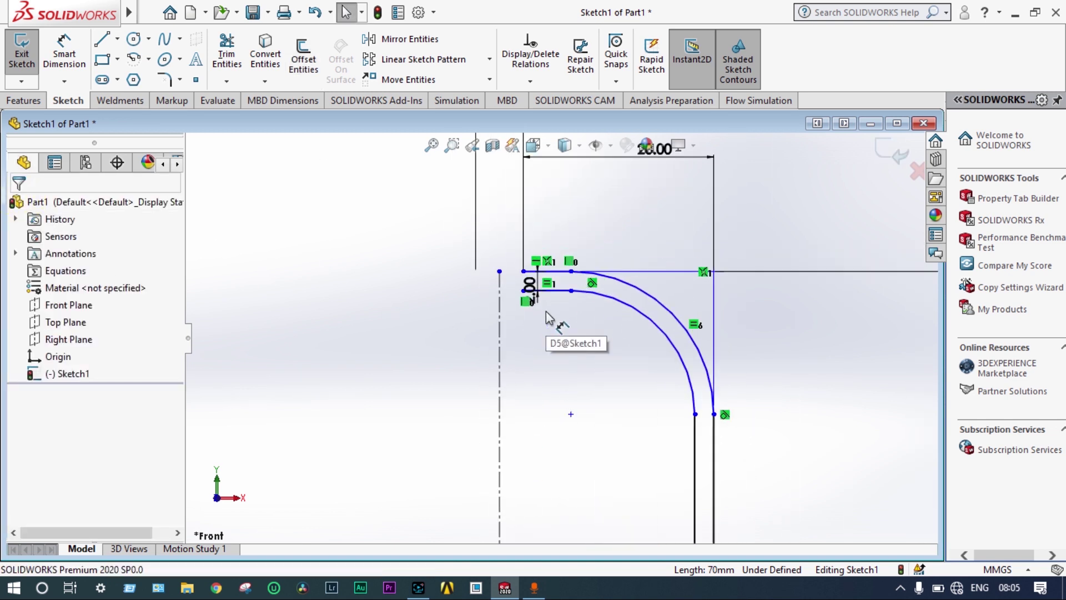
{"action": "scroll", "coordinate": [547, 317], "scroll_direction": "up", "scroll_amount": 5}
{"action": "scroll", "coordinate": [550, 322], "scroll_direction": "down", "scroll_amount": 3}
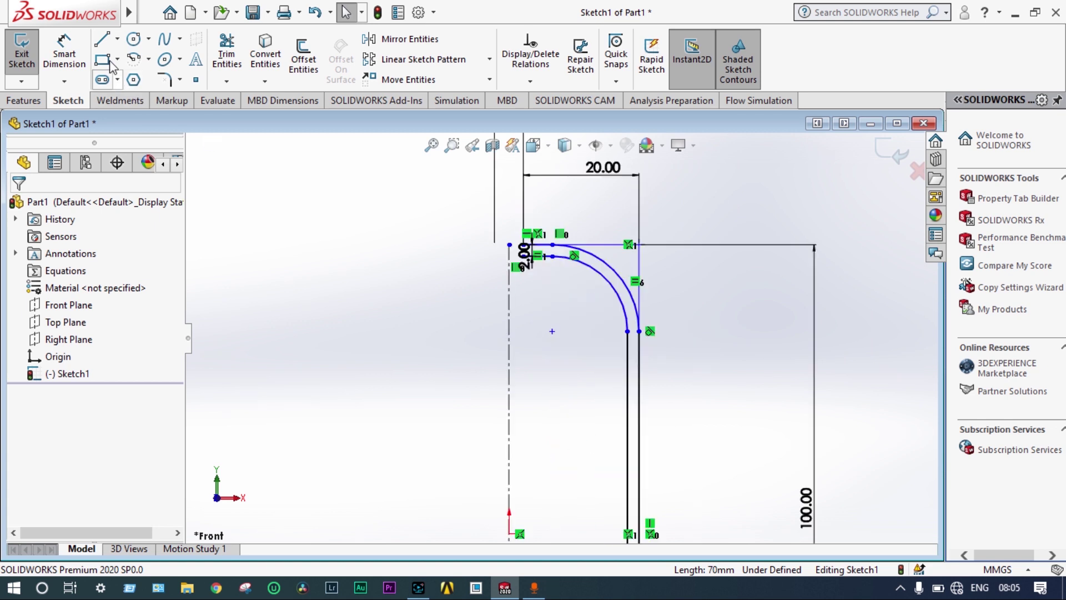
{"action": "left_click", "coordinate": [102, 38]}
{"action": "scroll", "coordinate": [544, 257], "scroll_direction": "down", "scroll_amount": 2}
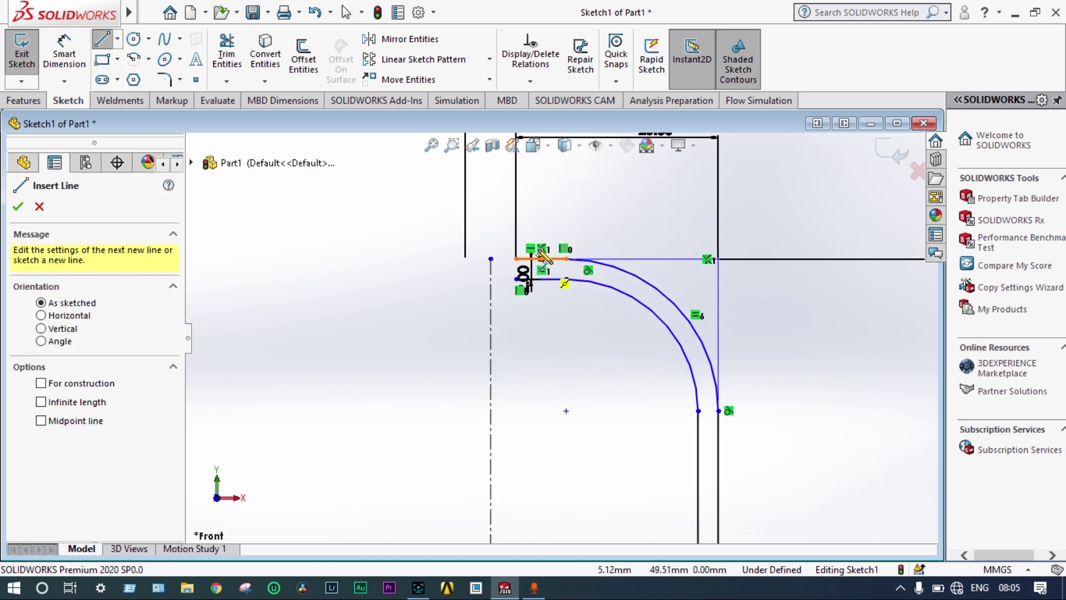
{"action": "scroll", "coordinate": [544, 256], "scroll_direction": "down", "scroll_amount": 1}
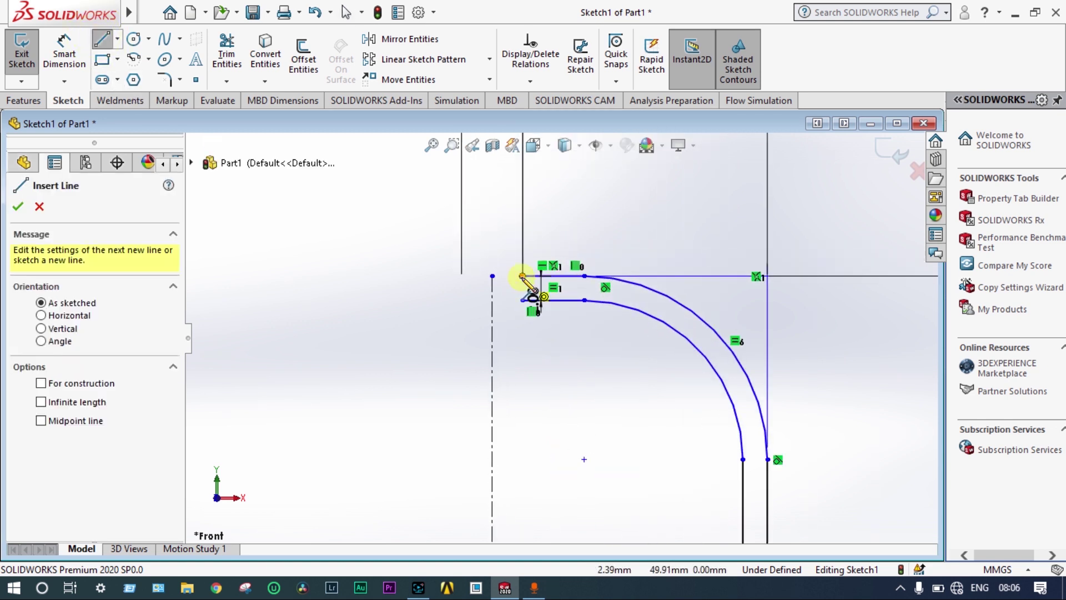
{"action": "left_click", "coordinate": [523, 276]}
{"action": "double_click", "coordinate": [522, 301]}
{"action": "key", "text": "Escape"}
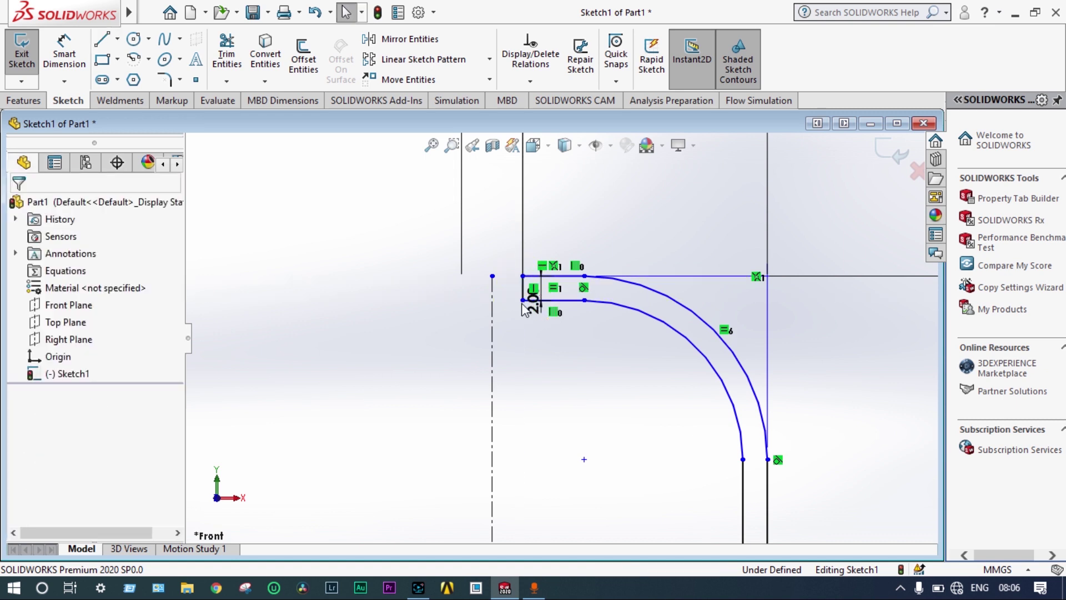
Step: Close the lower end of the wall with a short vertical line between the two profiles' free endpoints, and exit the sketch
{"action": "scroll", "coordinate": [530, 302], "scroll_direction": "up", "scroll_amount": 4}
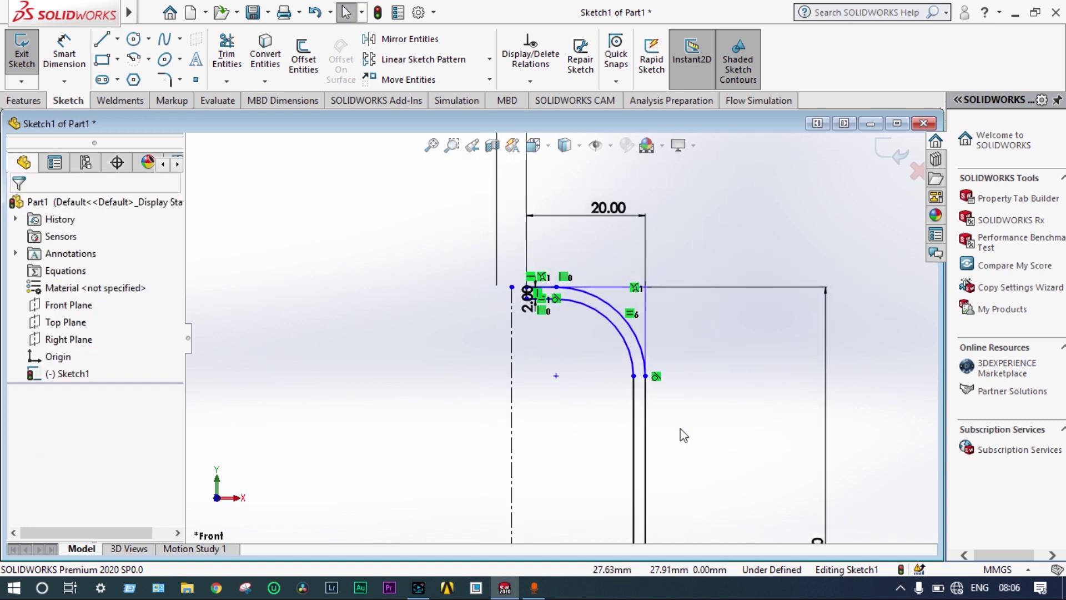
{"action": "scroll", "coordinate": [683, 434], "scroll_direction": "up", "scroll_amount": 5}
{"action": "scroll", "coordinate": [566, 488], "scroll_direction": "down", "scroll_amount": 5}
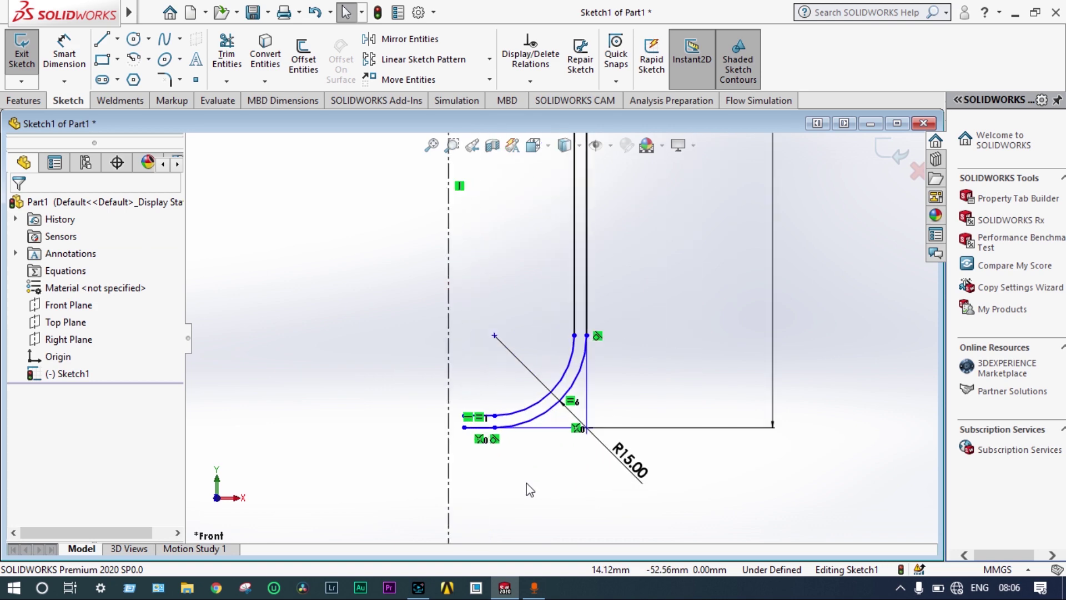
{"action": "scroll", "coordinate": [530, 489], "scroll_direction": "down", "scroll_amount": 3}
{"action": "key", "text": "l"}
{"action": "left_click", "coordinate": [464, 420]}
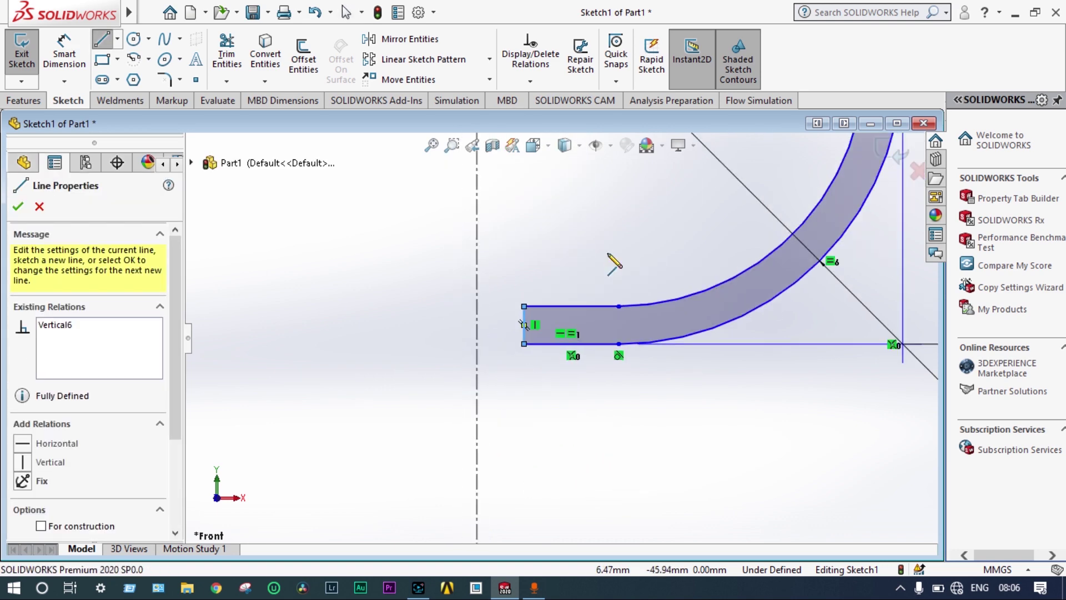
{"action": "left_click", "coordinate": [18, 208]}
{"action": "scroll", "coordinate": [507, 228], "scroll_direction": "up", "scroll_amount": 2}
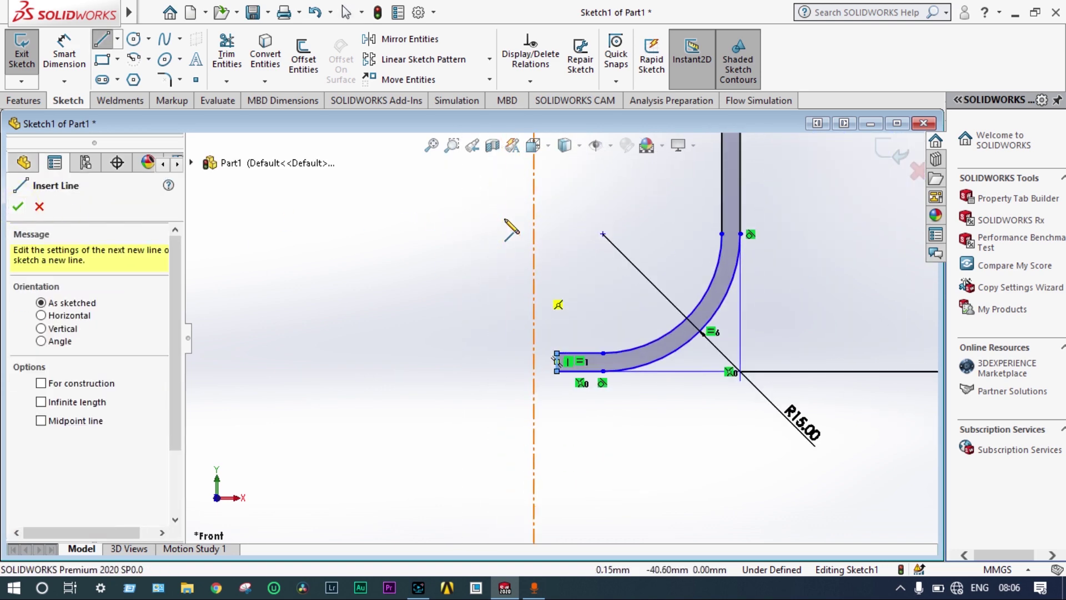
{"action": "left_click", "coordinate": [20, 208]}
{"action": "left_click", "coordinate": [892, 161]}
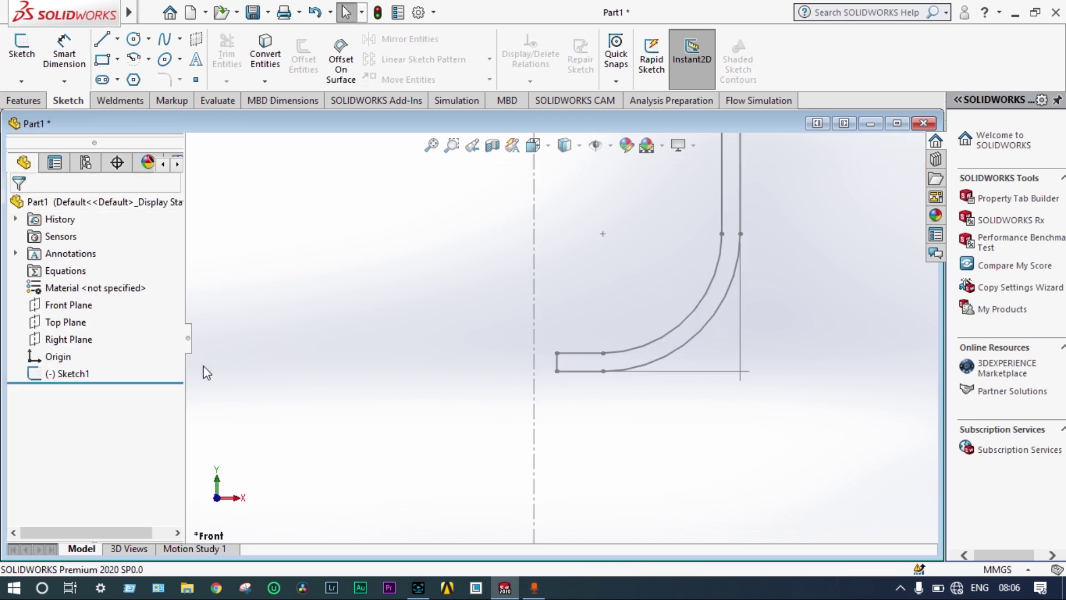
Step: Revolve the closed wall profile 360 degrees about the vertical centerline as a boss/base feature
{"action": "left_click", "coordinate": [62, 373]}
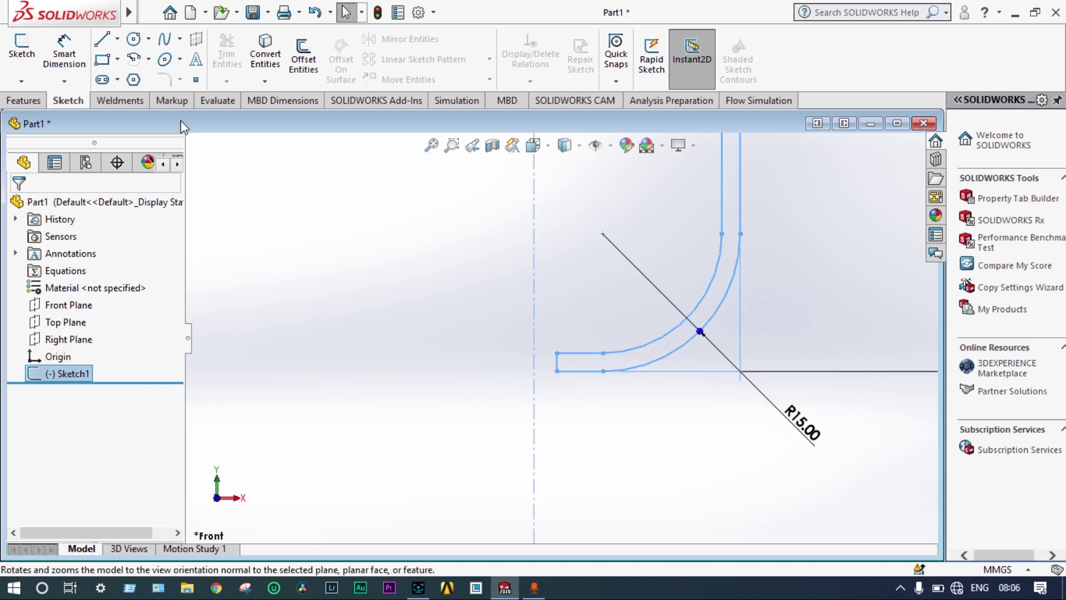
{"action": "left_click", "coordinate": [26, 101]}
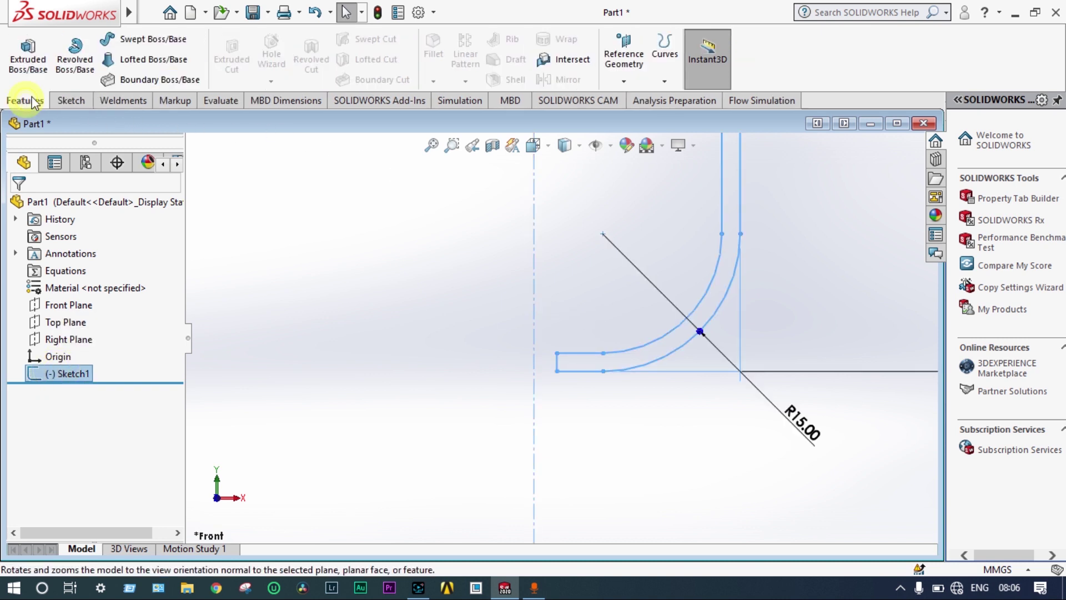
{"action": "left_click", "coordinate": [74, 62]}
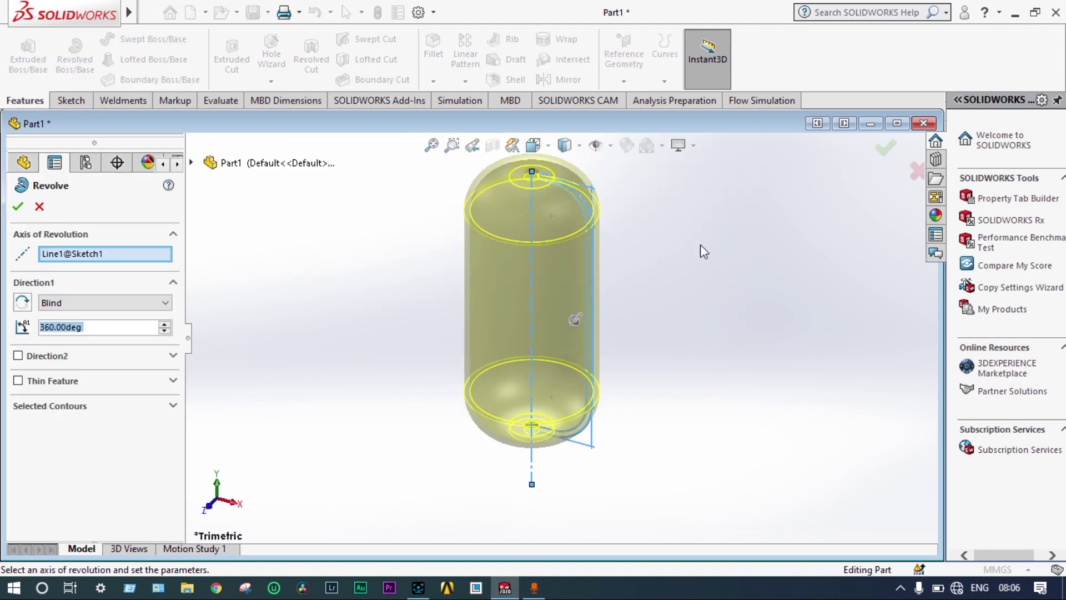
{"action": "left_click", "coordinate": [19, 207]}
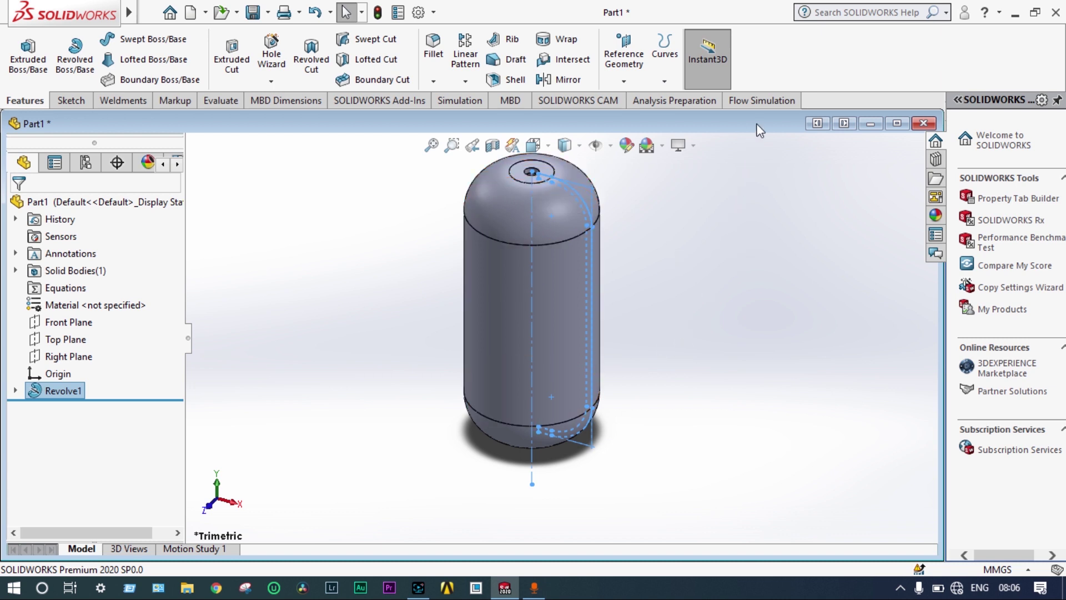
Step: Start Create Lids in Flow Simulation and select the flat ring face around the vessel's bottom opening
{"action": "left_click", "coordinate": [762, 103]}
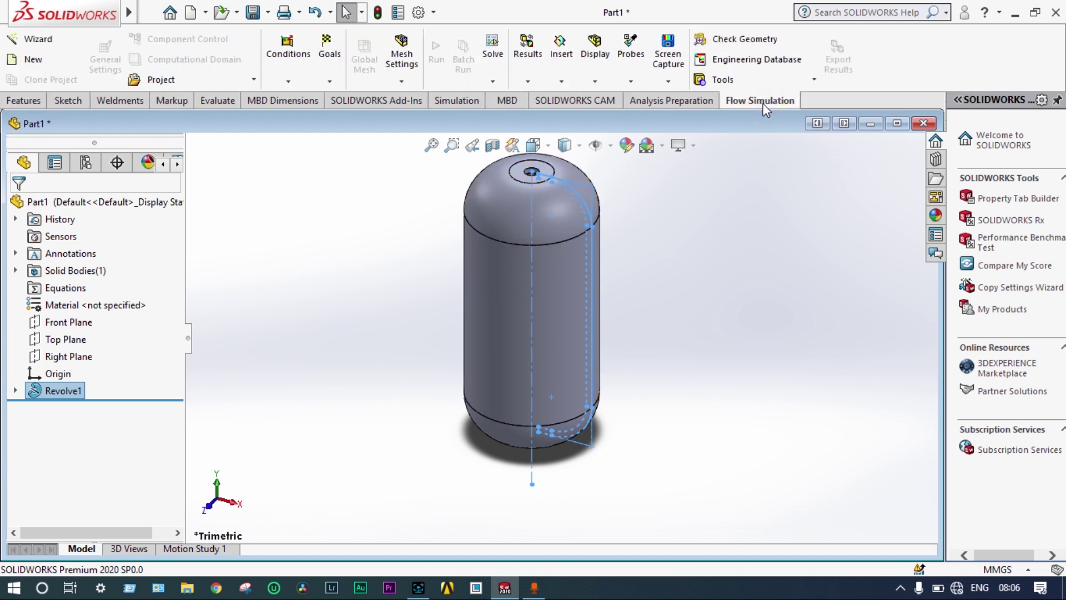
{"action": "left_click", "coordinate": [728, 81]}
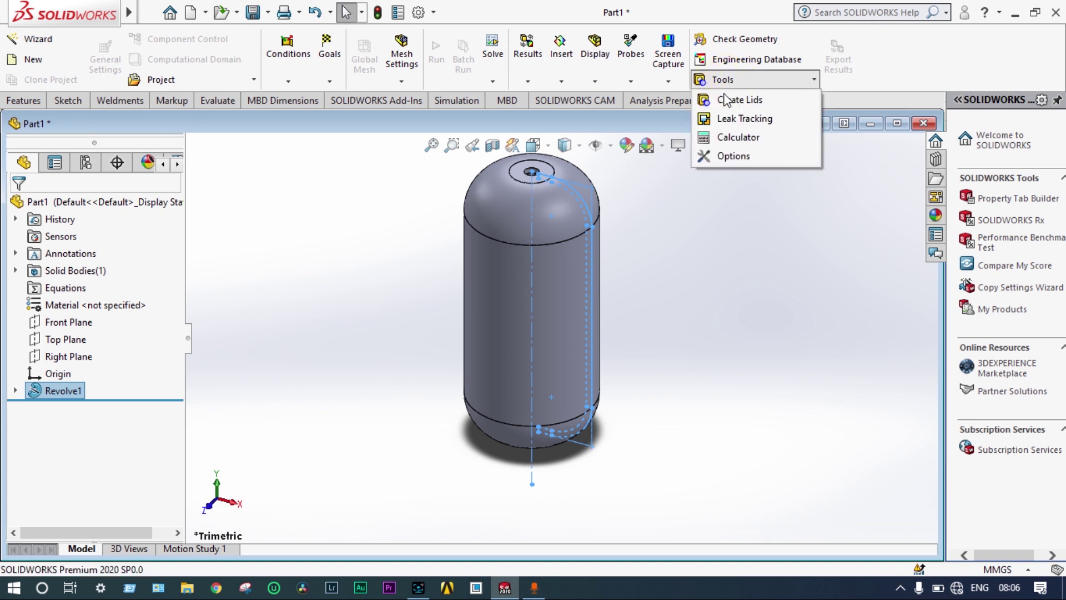
{"action": "left_click", "coordinate": [723, 100]}
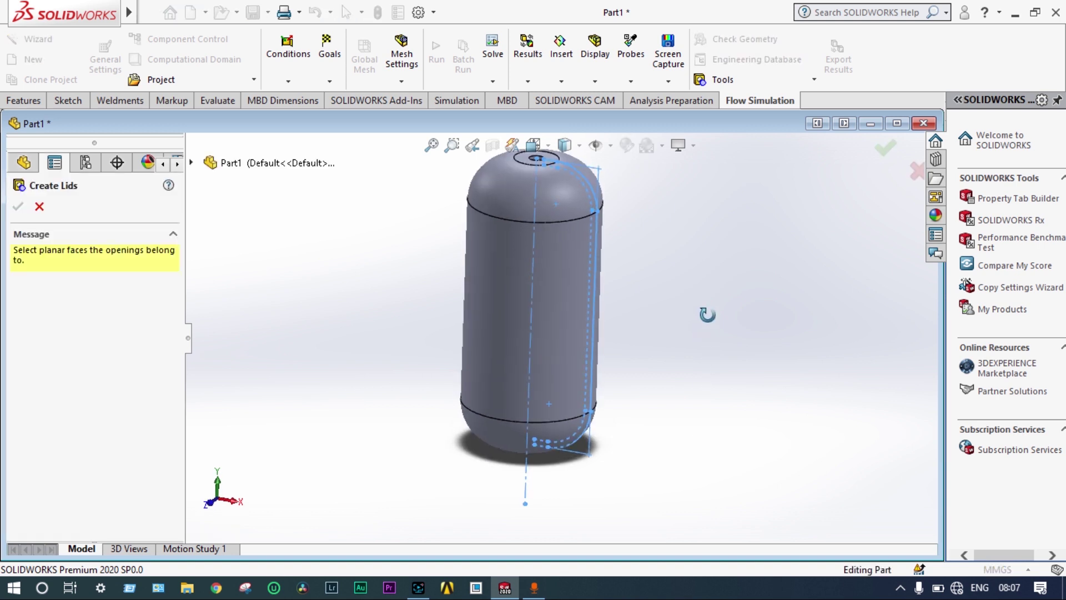
{"action": "middle_click_drag", "start_coordinate": [707, 315], "coordinate": [682, 343]}
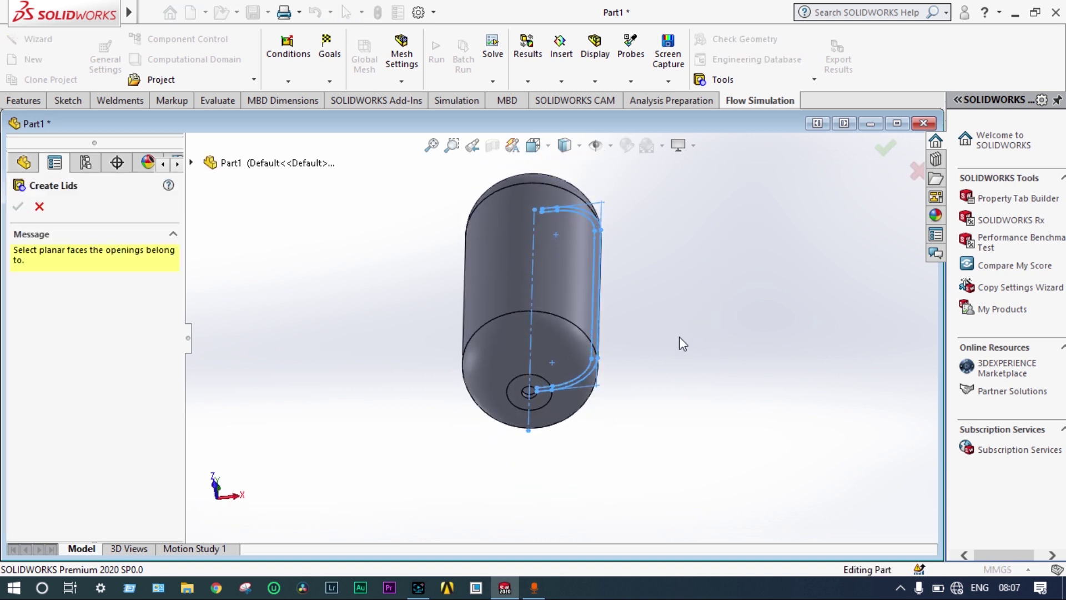
{"action": "scroll", "coordinate": [531, 377], "scroll_direction": "down", "scroll_amount": 3}
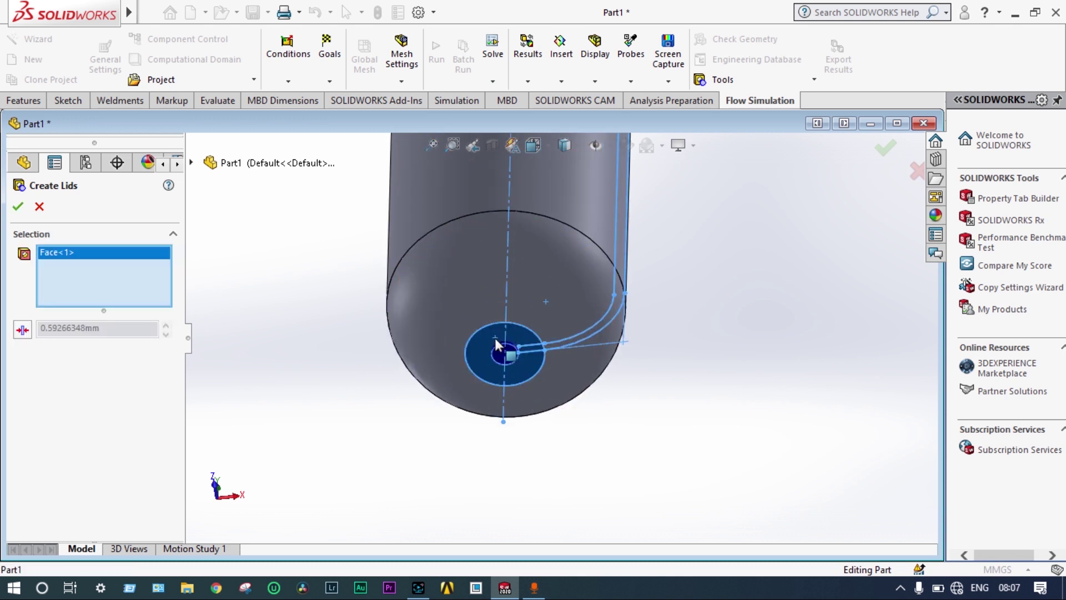
Step: Add the flat ring face around the vessel's top opening to the selection and create lids on both openings
{"action": "scroll", "coordinate": [820, 249], "scroll_direction": "up", "scroll_amount": 5}
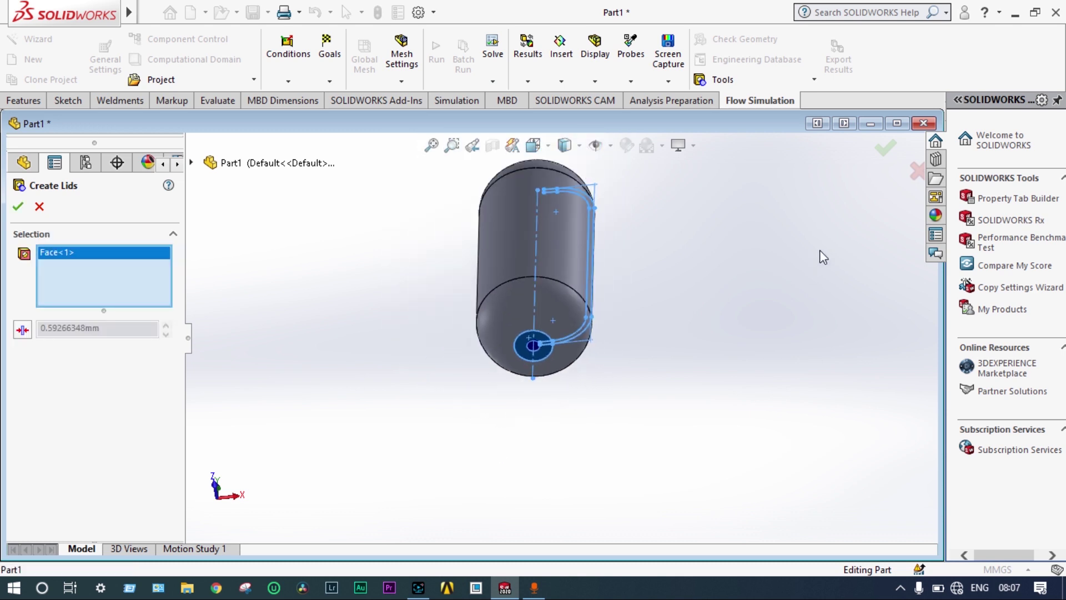
{"action": "middle_click_drag", "start_coordinate": [819, 250], "coordinate": [710, 343]}
{"action": "scroll", "coordinate": [709, 343], "scroll_direction": "up", "scroll_amount": 3}
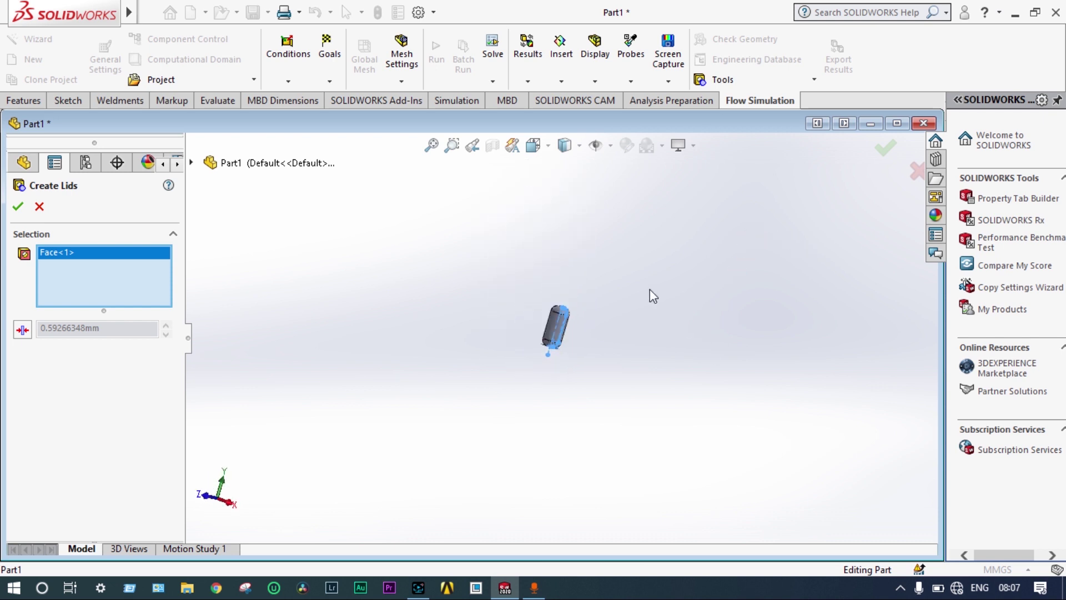
{"action": "middle_click_drag", "start_coordinate": [649, 295], "coordinate": [614, 359]}
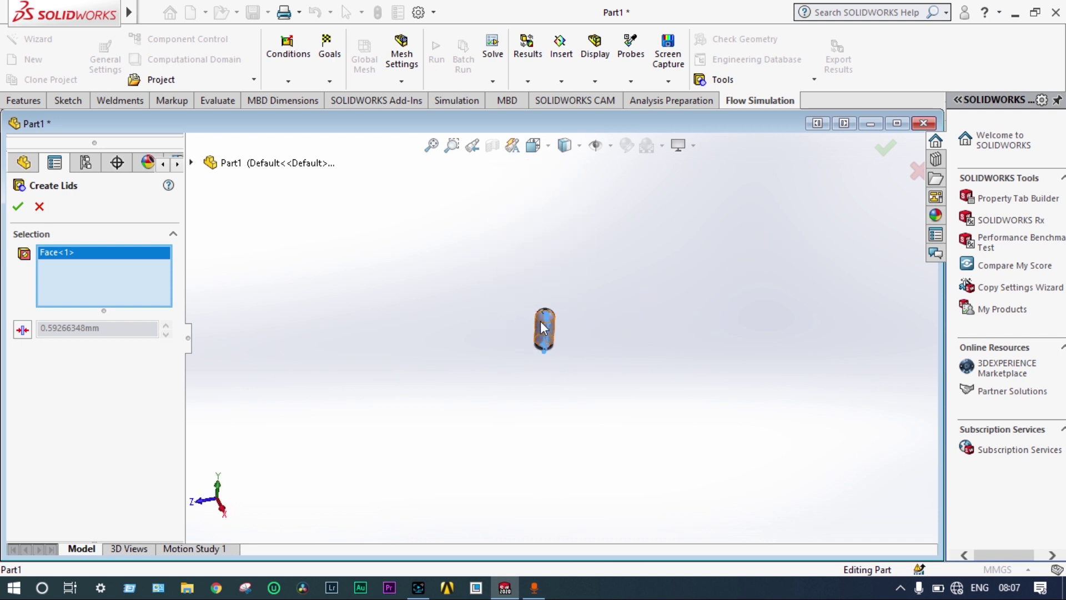
{"action": "scroll", "coordinate": [541, 318], "scroll_direction": "down", "scroll_amount": 10}
{"action": "left_click", "coordinate": [562, 323]}
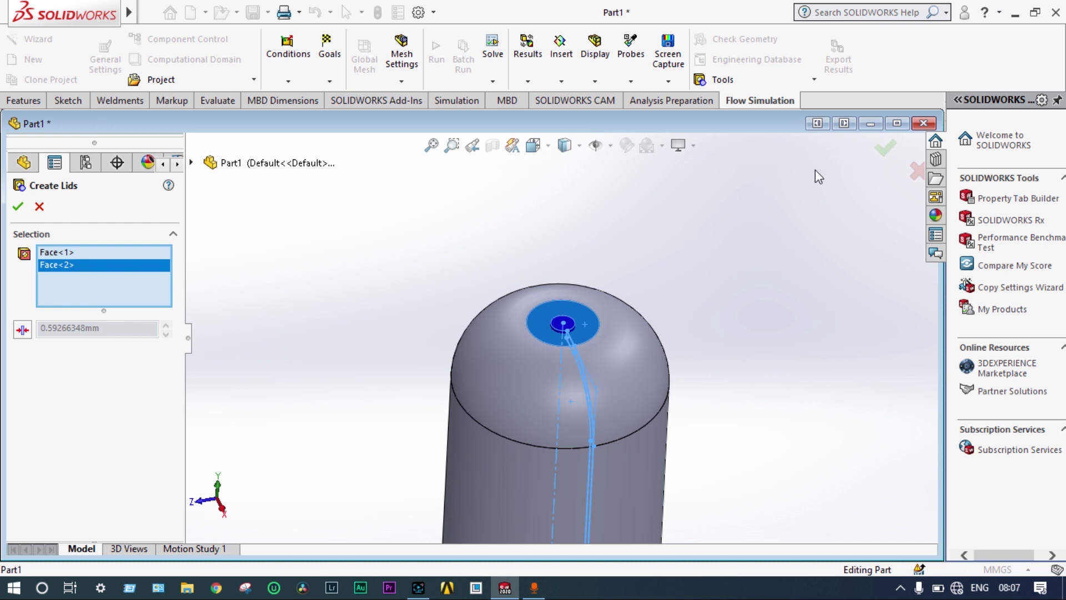
{"action": "left_click", "coordinate": [885, 147]}
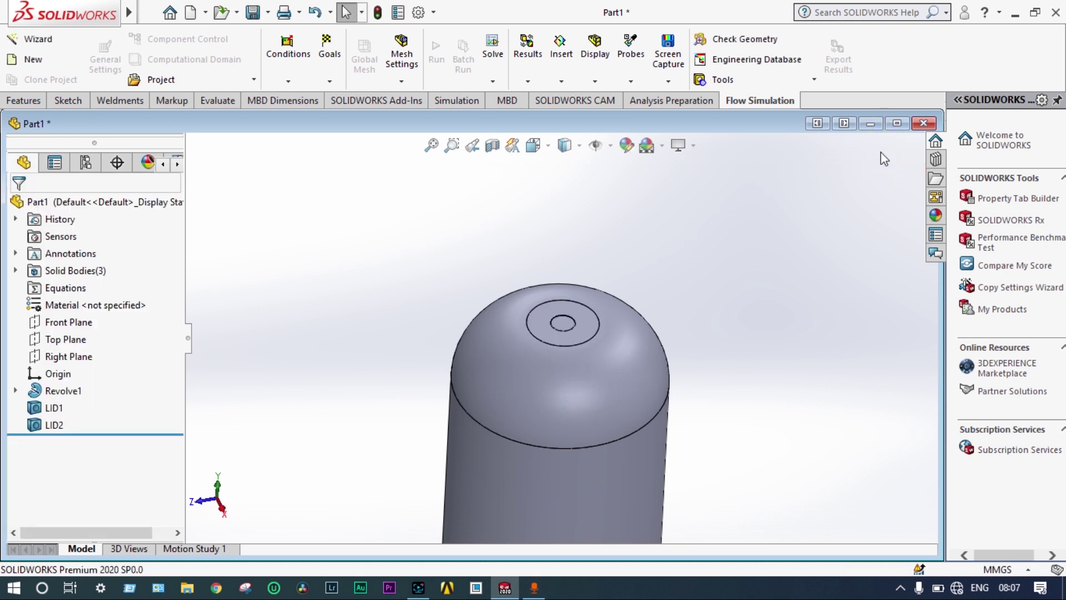
Step: Make the outer faces of the revolved vessel and its end lid transparent so the interior can be seen
{"action": "scroll", "coordinate": [773, 288], "scroll_direction": "up", "scroll_amount": 6}
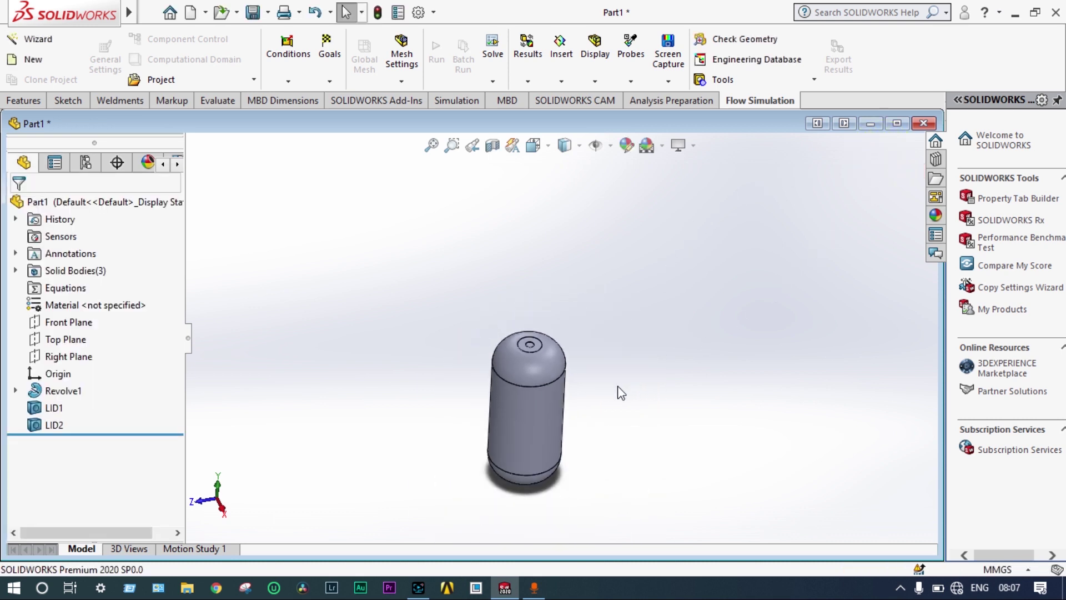
{"action": "middle_click_drag", "start_coordinate": [621, 392], "coordinate": [800, 247]}
{"action": "scroll", "coordinate": [800, 247], "scroll_direction": "down", "scroll_amount": 3}
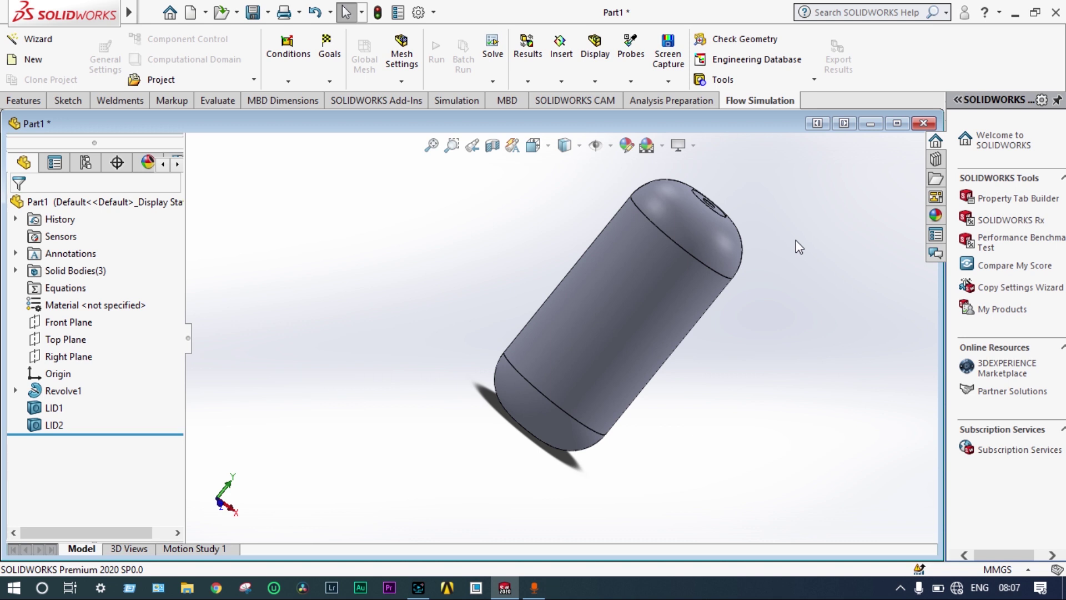
{"action": "left_click", "coordinate": [611, 335]}
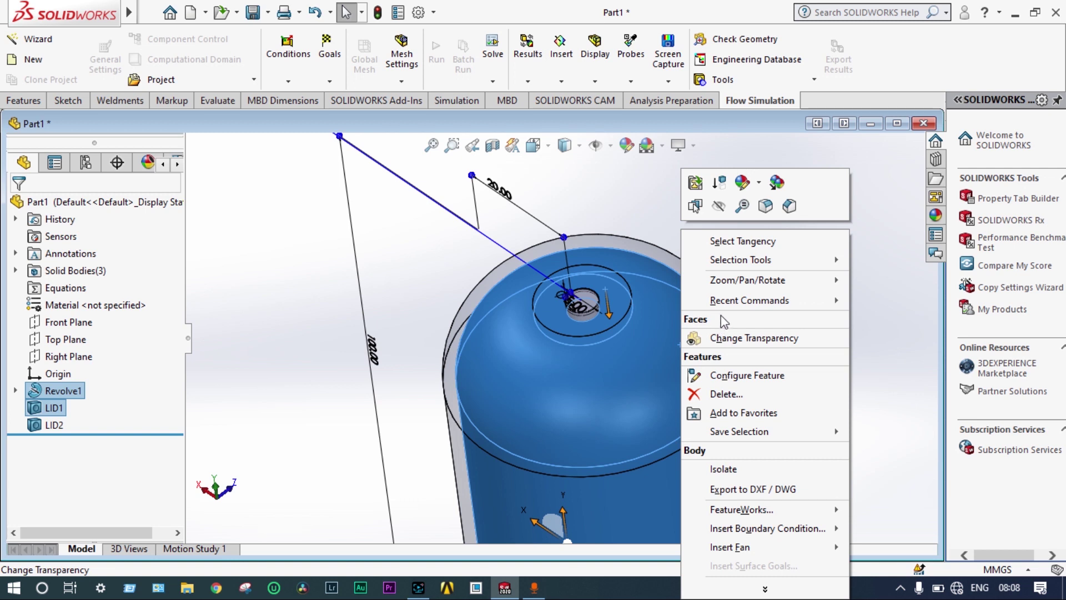
{"action": "left_click", "coordinate": [730, 338]}
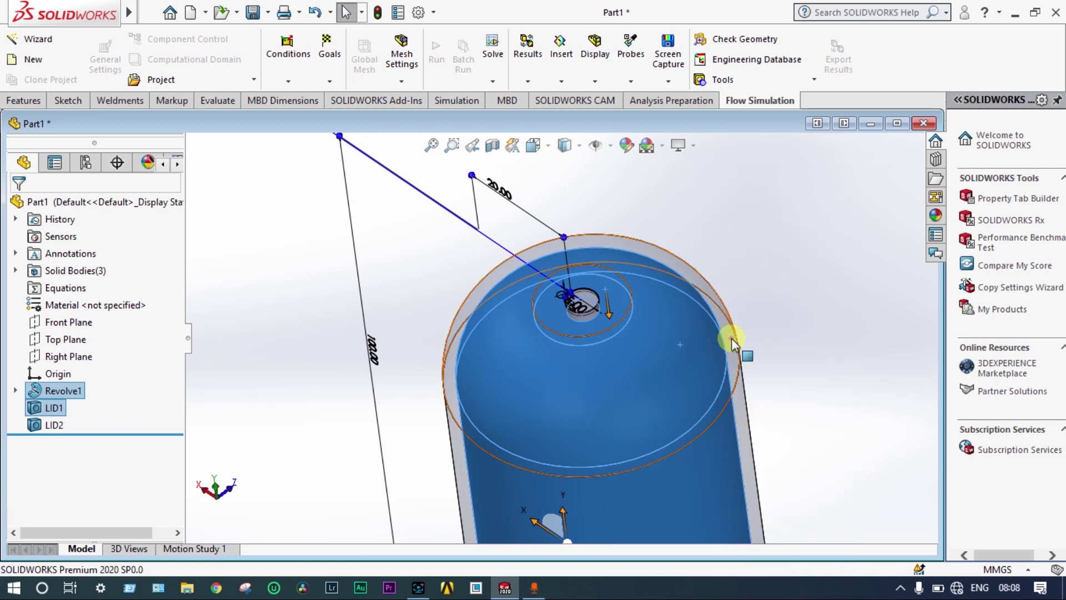
{"action": "left_click", "coordinate": [781, 284]}
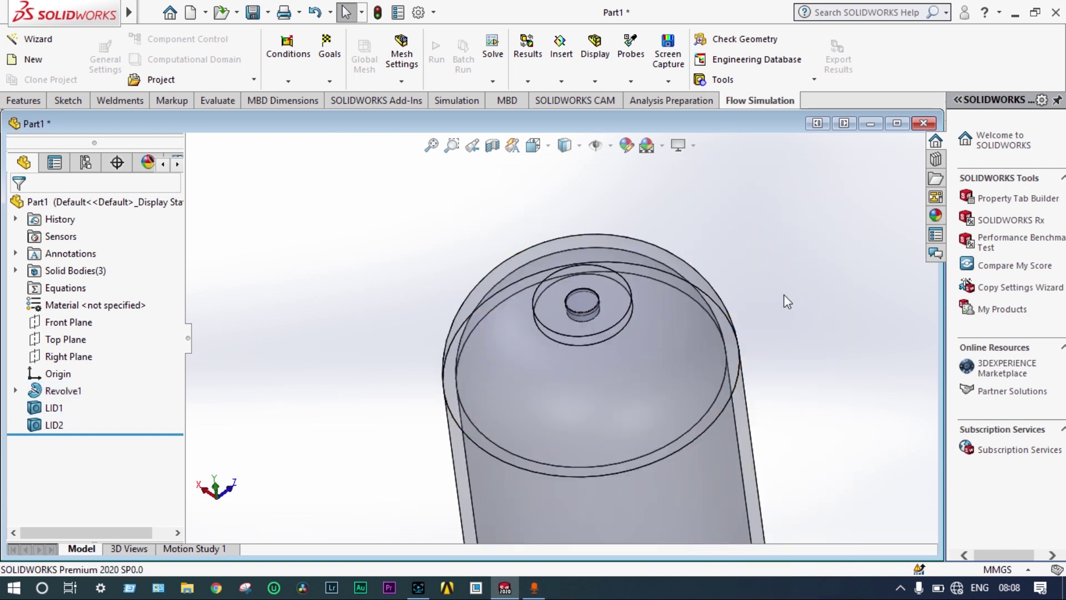
{"action": "scroll", "coordinate": [787, 302], "scroll_direction": "up", "scroll_amount": 5}
{"action": "middle_click_drag", "start_coordinate": [787, 302], "coordinate": [547, 519]}
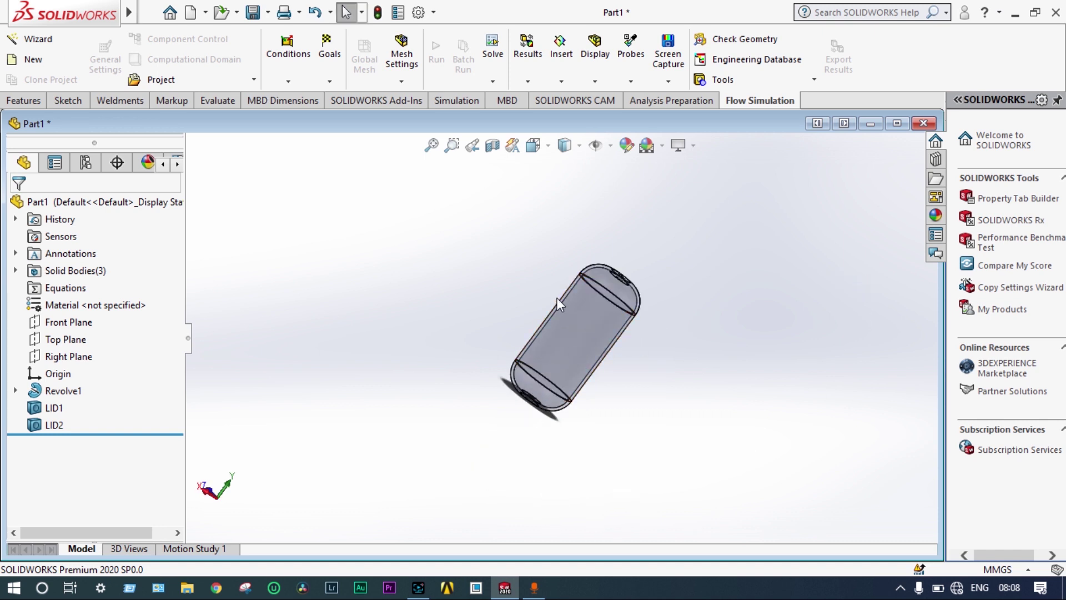
Step: Save the part to the Desktop as Transient Analysis
{"action": "left_click", "coordinate": [258, 18]}
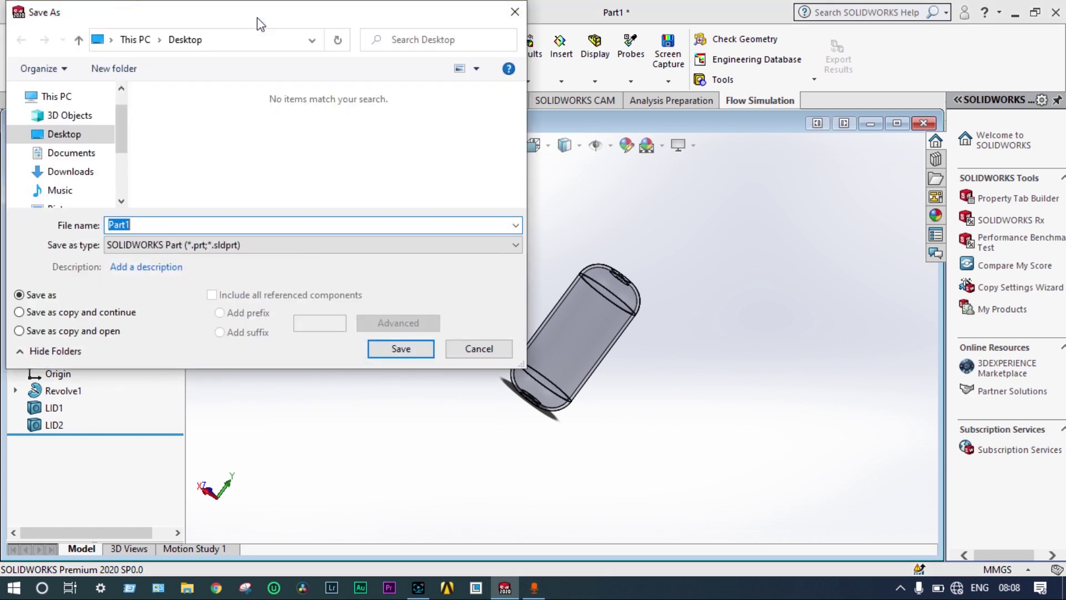
{"action": "type", "text": "Transient Analysis"}
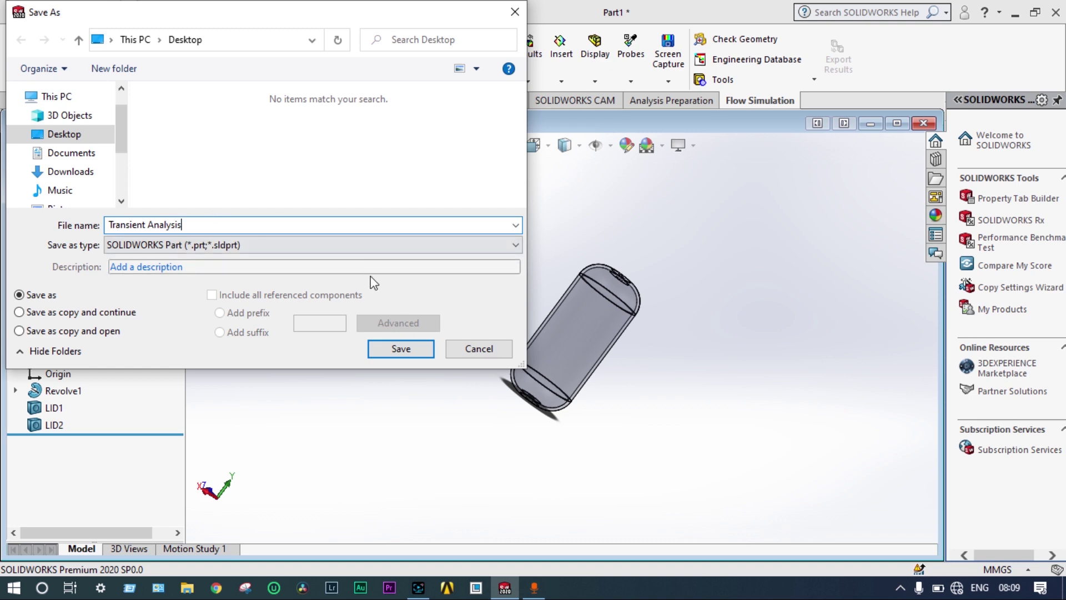
{"action": "left_click", "coordinate": [399, 349]}
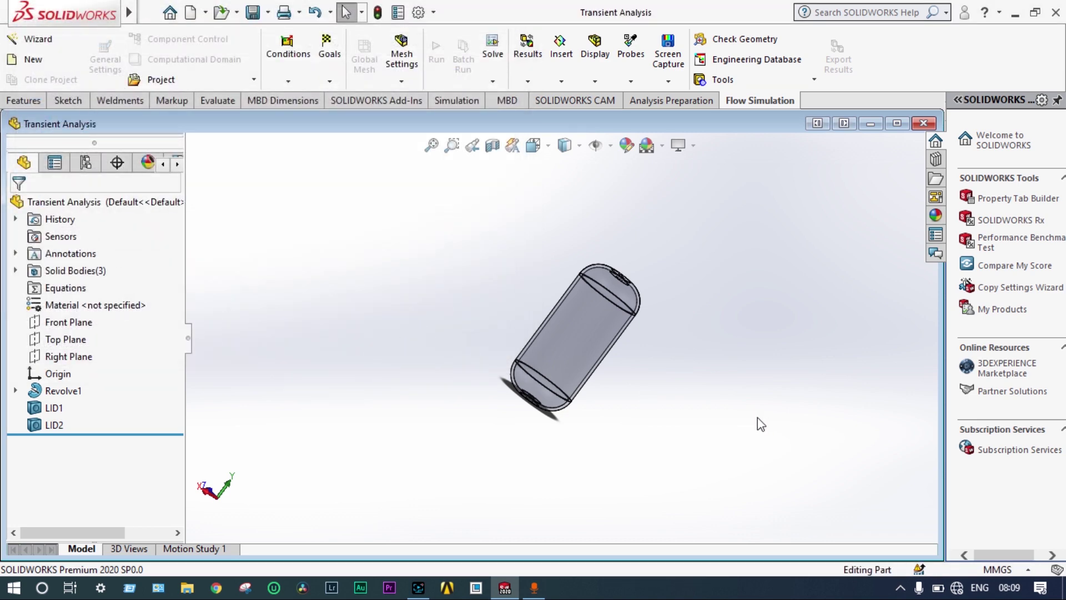
Step: Start the Flow Simulation Wizard and name the project Transient Fluid Flow Analysis, using the current configuration
{"action": "scroll", "coordinate": [732, 403], "scroll_direction": "down", "scroll_amount": 2}
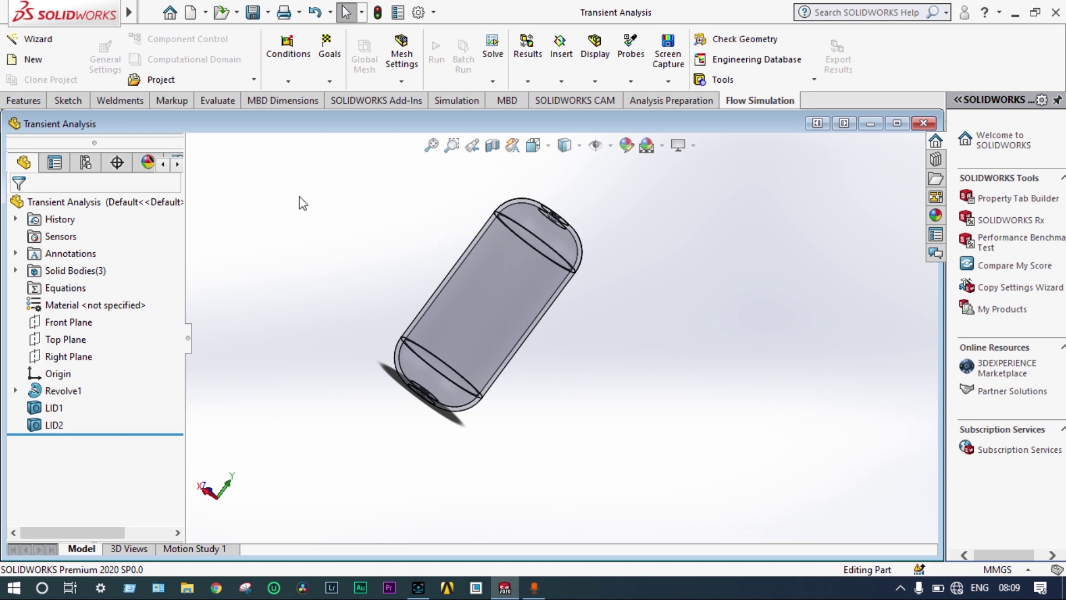
{"action": "left_click", "coordinate": [37, 40]}
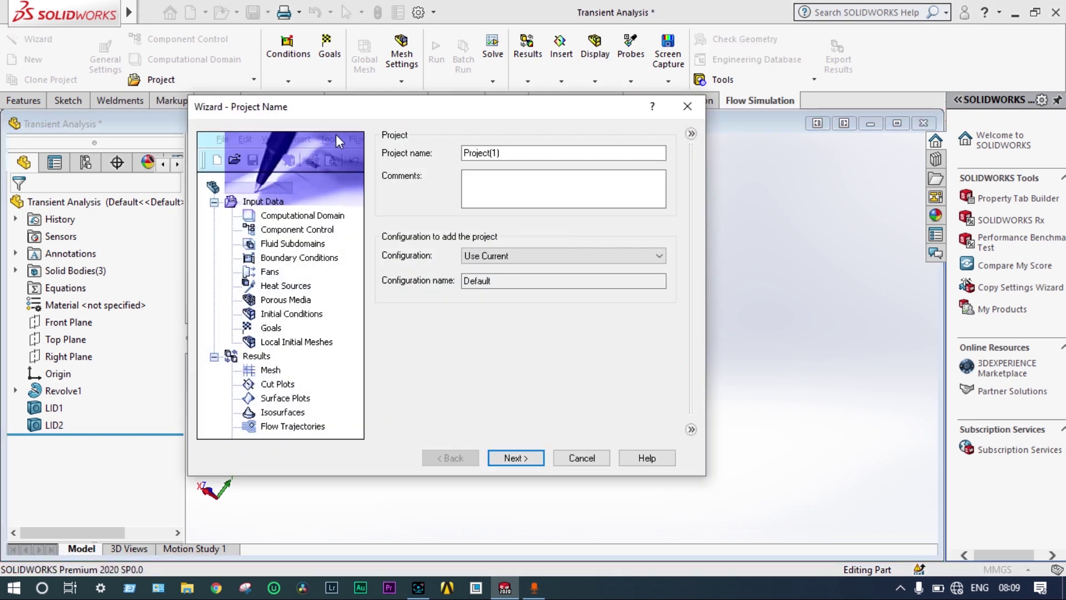
{"action": "left_click", "coordinate": [512, 153]}
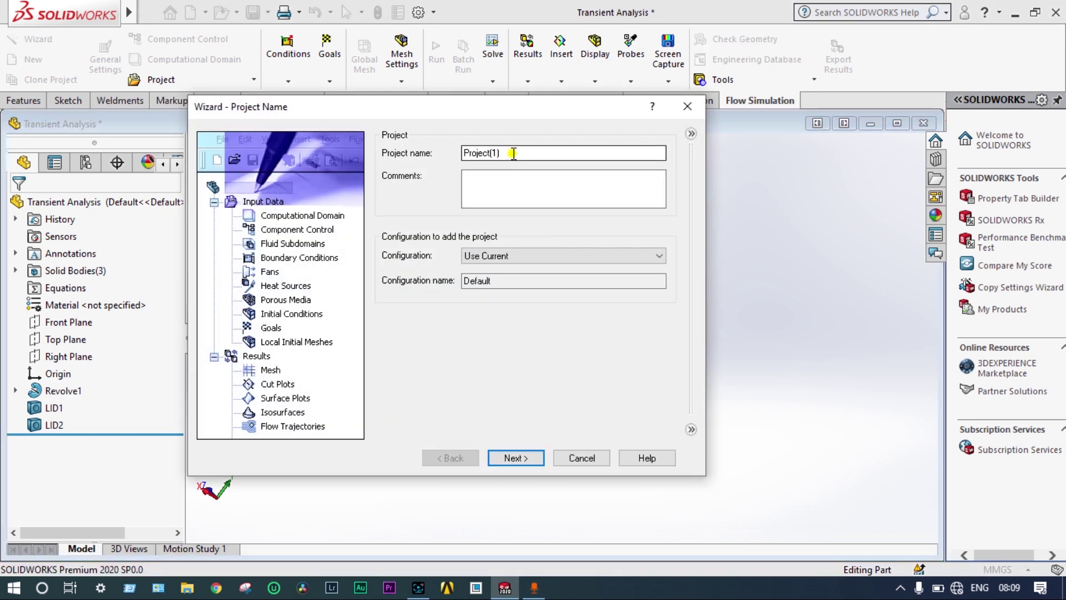
{"action": "key", "text": "BackSpace"}
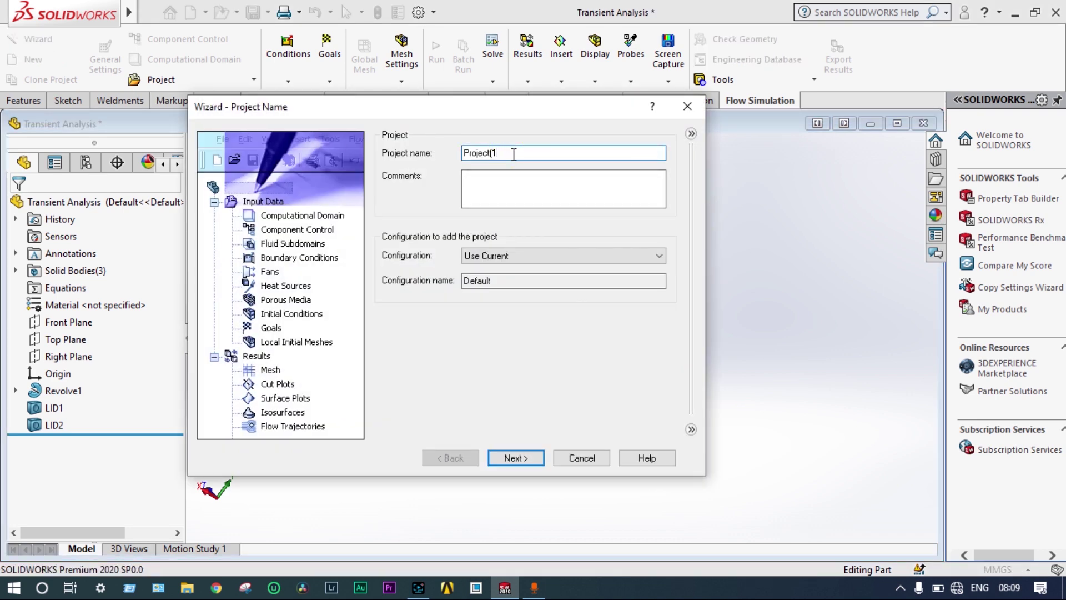
{"action": "key", "text": "BackSpace"}
{"action": "key", "text": "BackSpace"}
{"action": "key", "text": "BackSpace"}
{"action": "key", "text": "BackSpace"}
{"action": "key", "text": "BackSpace"}
{"action": "key", "text": "BackSpace"}
{"action": "key", "text": "BackSpace"}
{"action": "key", "text": "BackSpace"}
{"action": "key", "text": "BackSpace"}
{"action": "type", "text": "Transient Fluid Flow Analysis"}
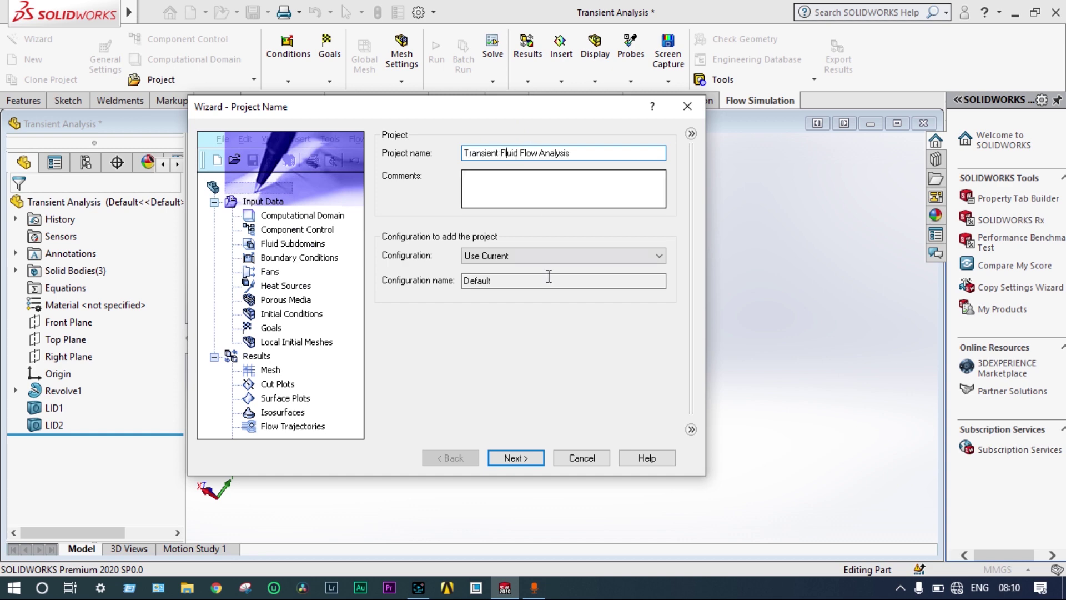
Step: Choose the SI (m-kg-s) unit system for the flow project and continue to the analysis type
{"action": "left_click", "coordinate": [516, 457]}
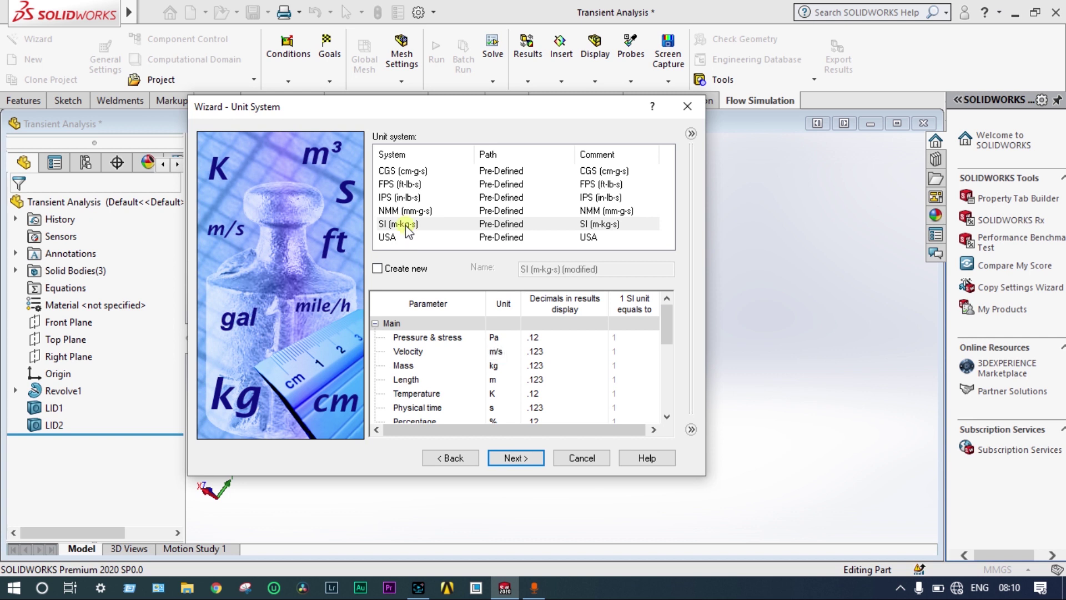
{"action": "left_click", "coordinate": [405, 224]}
{"action": "left_click", "coordinate": [509, 458]}
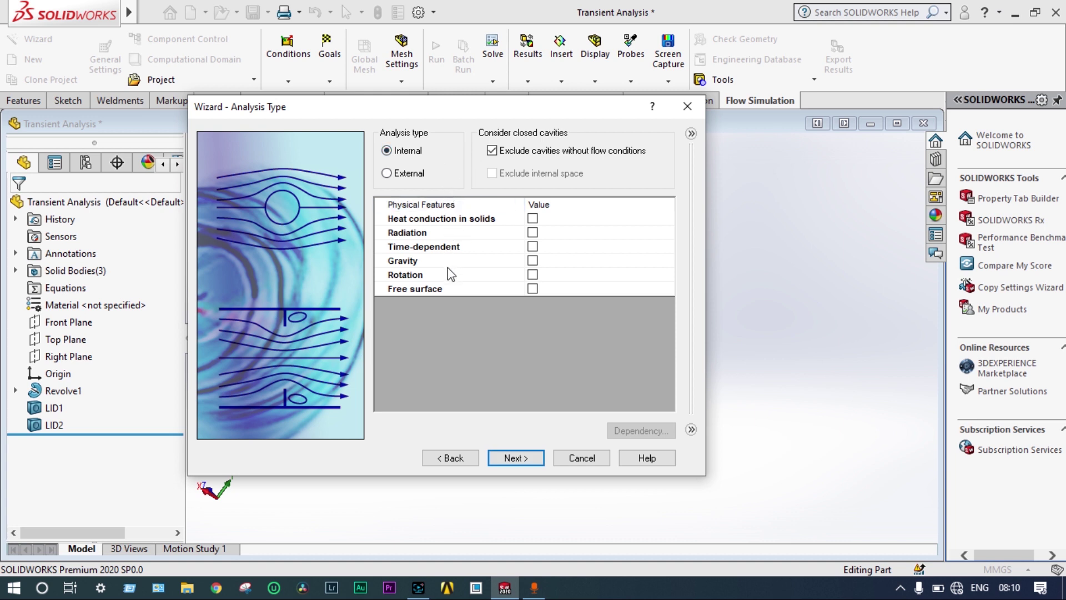
Step: Enable time-dependent physics for the internal analysis with a total analysis time of 4 s and an output time step of 0.1 s
{"action": "left_click", "coordinate": [532, 248]}
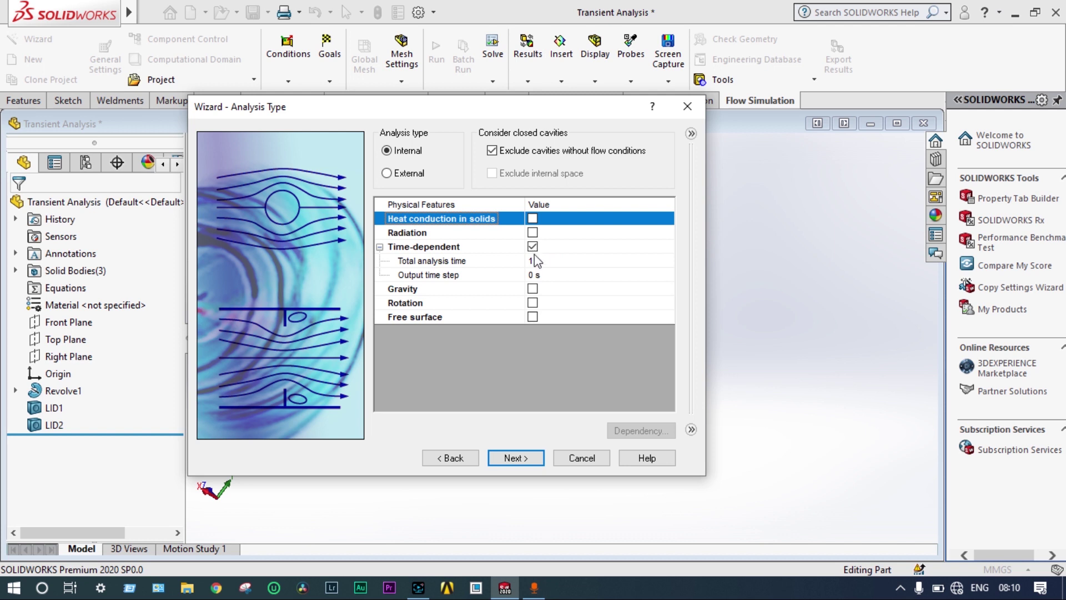
{"action": "left_click", "coordinate": [535, 262]}
{"action": "left_click", "coordinate": [535, 262]}
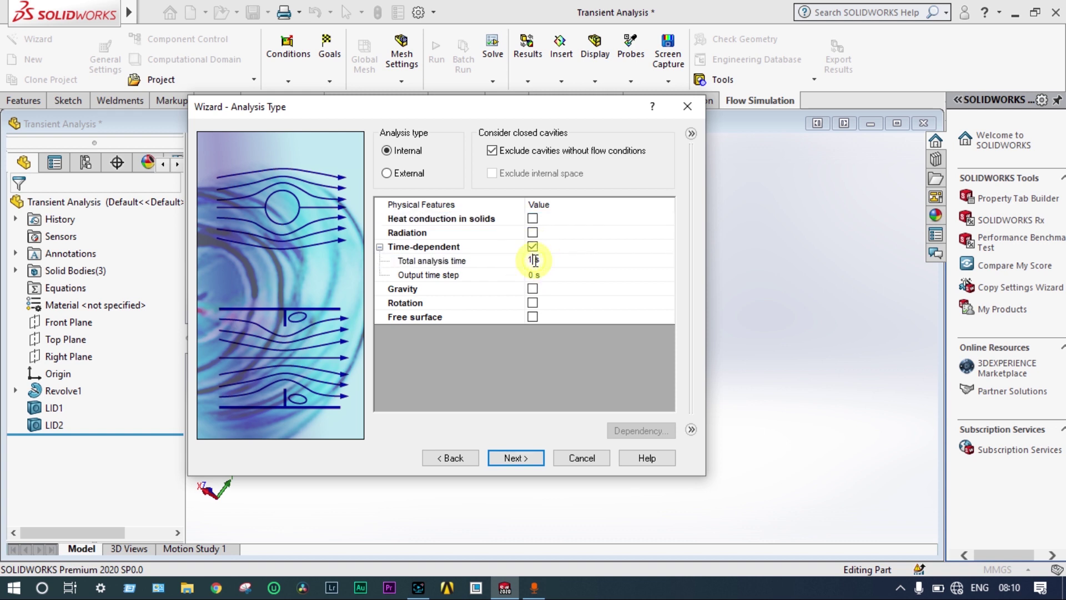
{"action": "key", "text": "BackSpace"}
{"action": "type", "text": "4"}
{"action": "left_click", "coordinate": [534, 276]}
{"action": "left_click", "coordinate": [535, 275]}
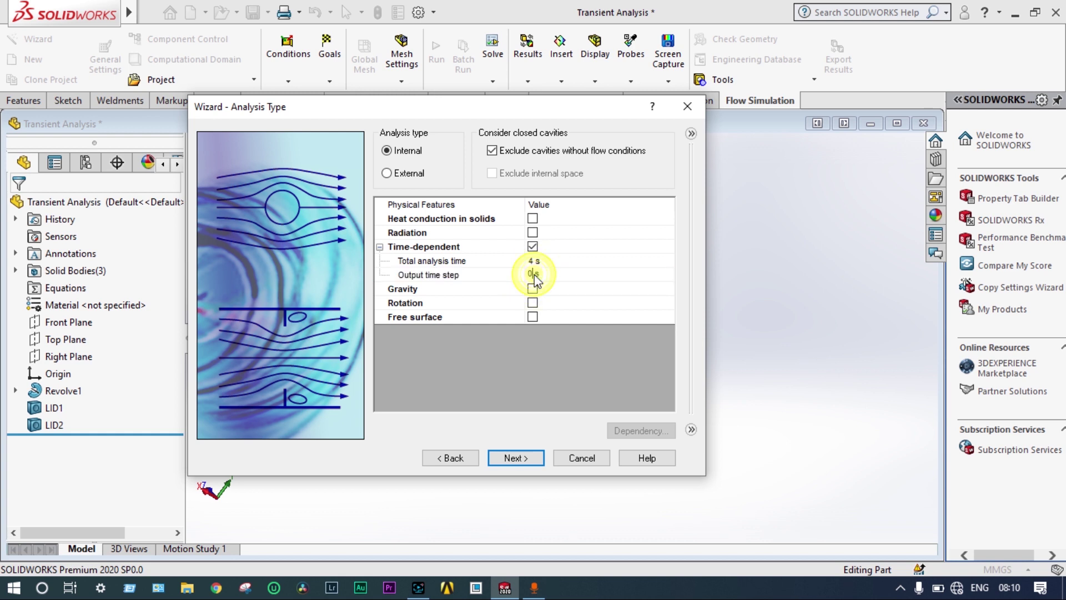
{"action": "type", "text": "."}
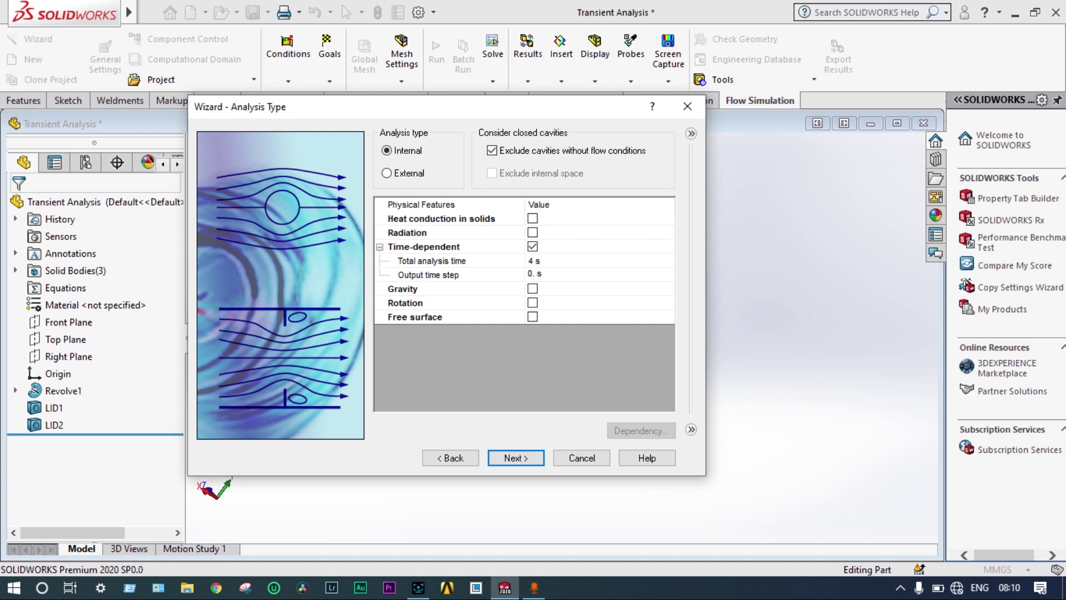
{"action": "type", "text": "1"}
{"action": "left_click", "coordinate": [532, 459]}
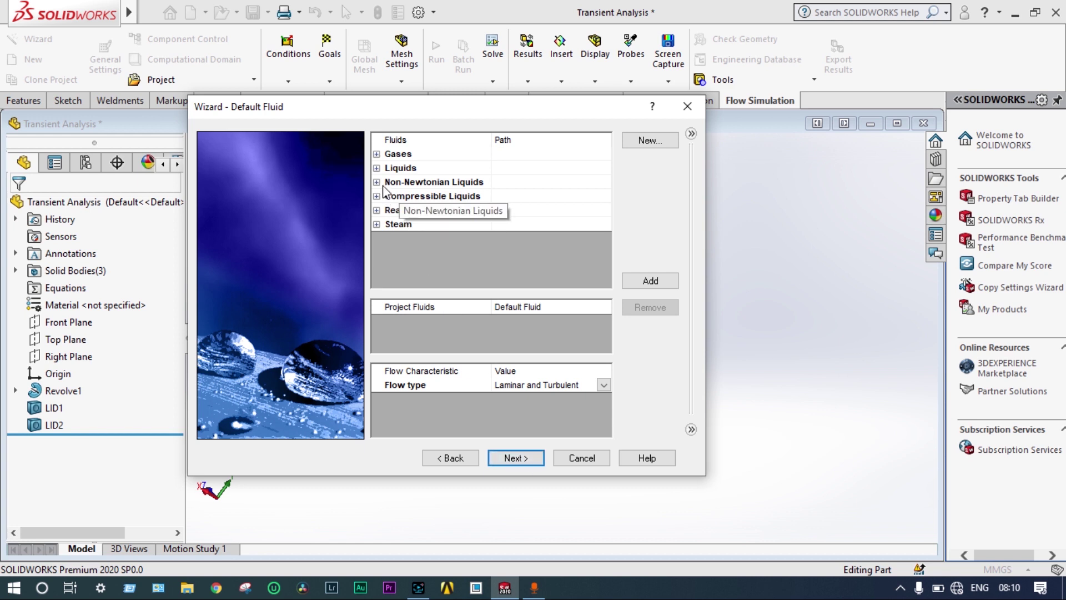
Step: Add the pre-defined gases Butane and Oxygen as project fluids and accept the fluid settings
{"action": "left_click", "coordinate": [380, 155]}
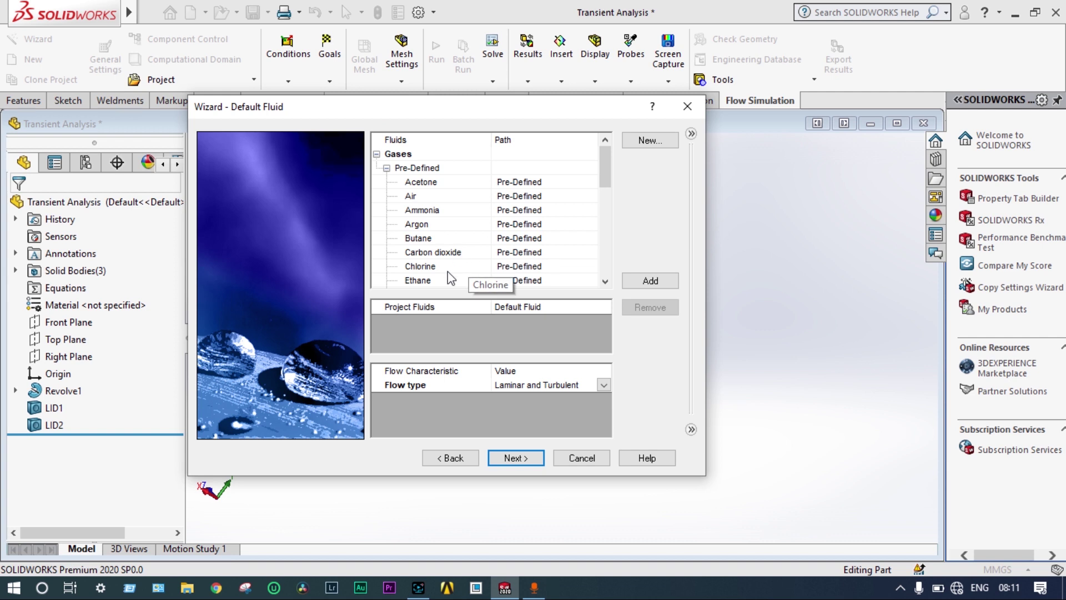
{"action": "double_click", "coordinate": [484, 239]}
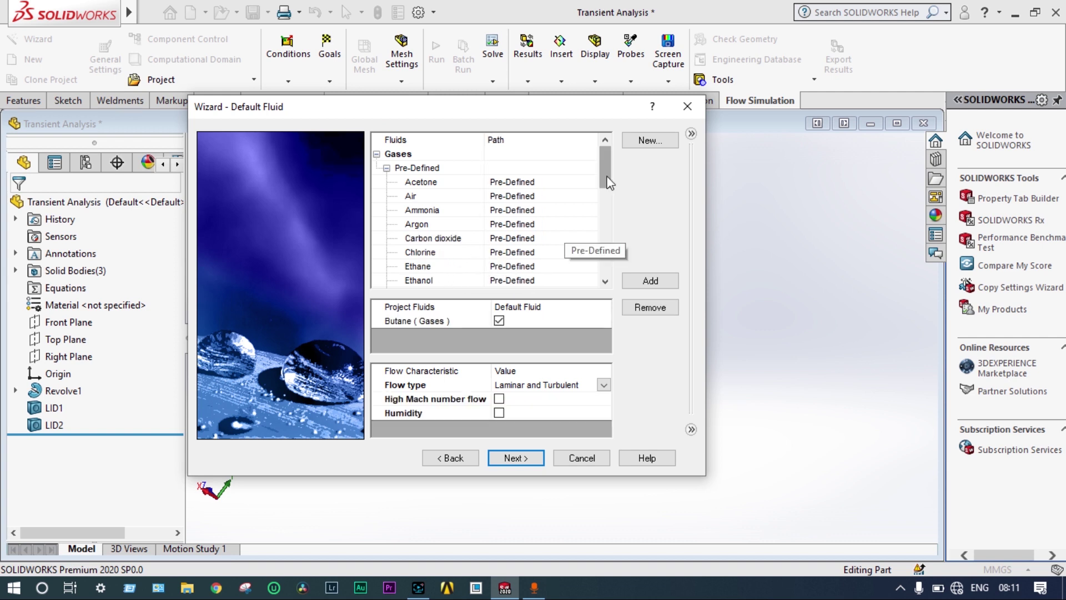
{"action": "left_click_drag", "start_coordinate": [606, 182], "coordinate": [608, 231]}
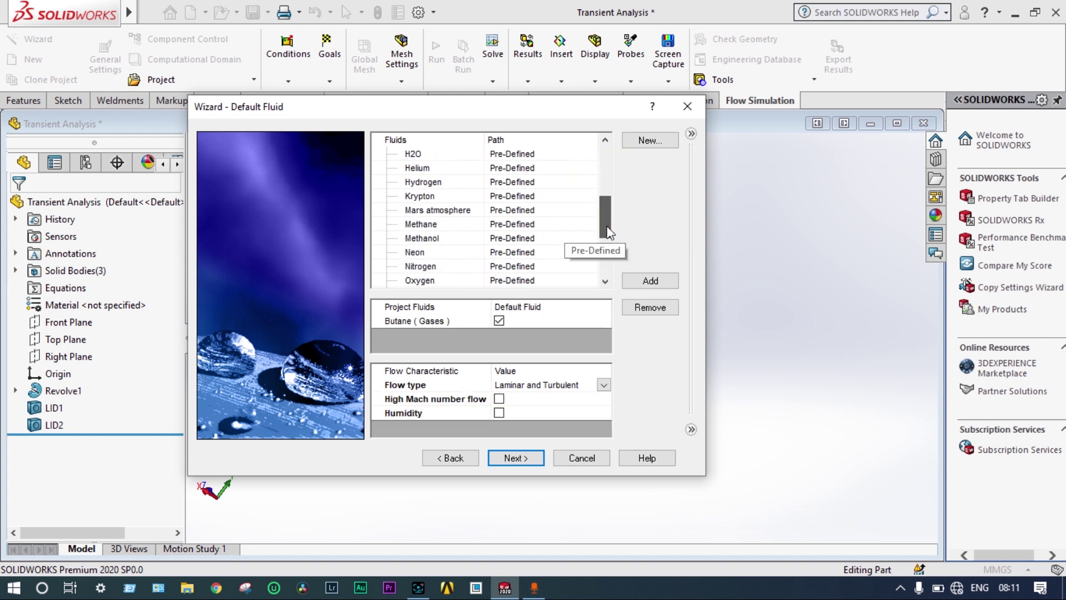
{"action": "left_click", "coordinate": [420, 280]}
{"action": "double_click", "coordinate": [420, 281]}
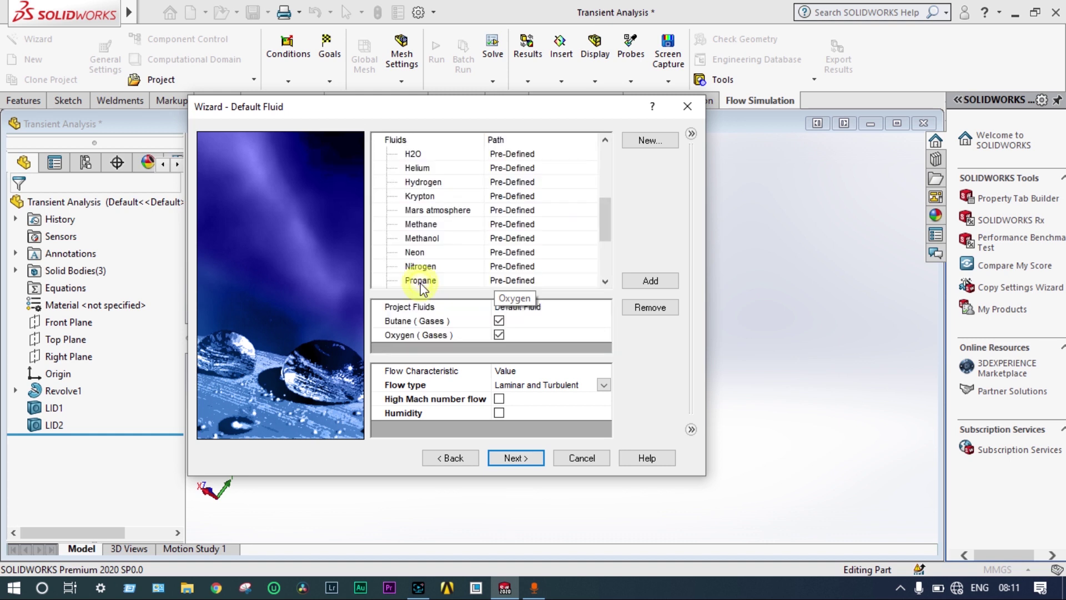
{"action": "left_click", "coordinate": [532, 459]}
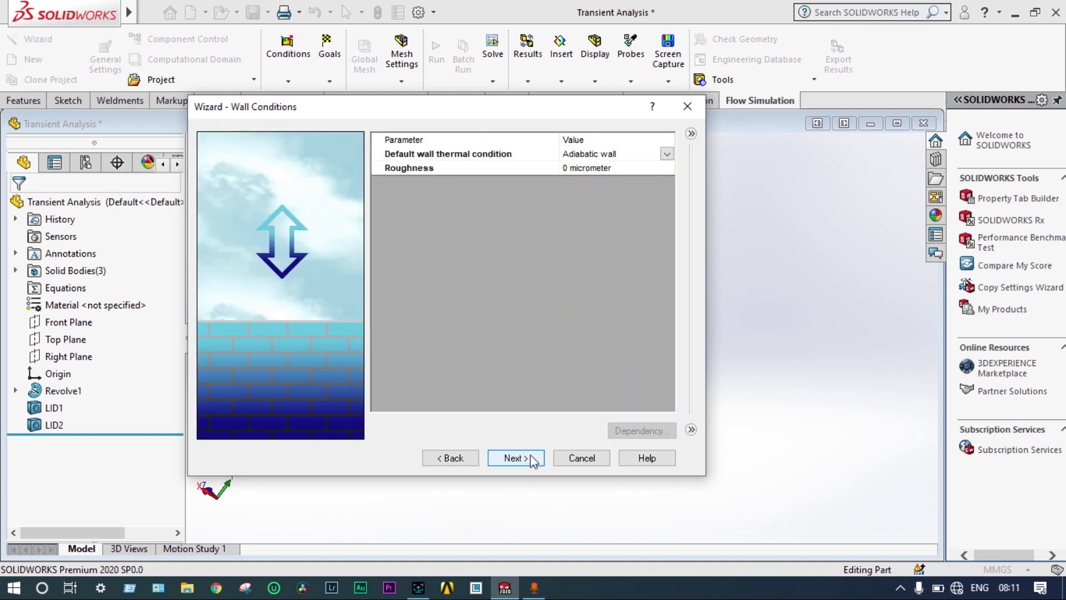
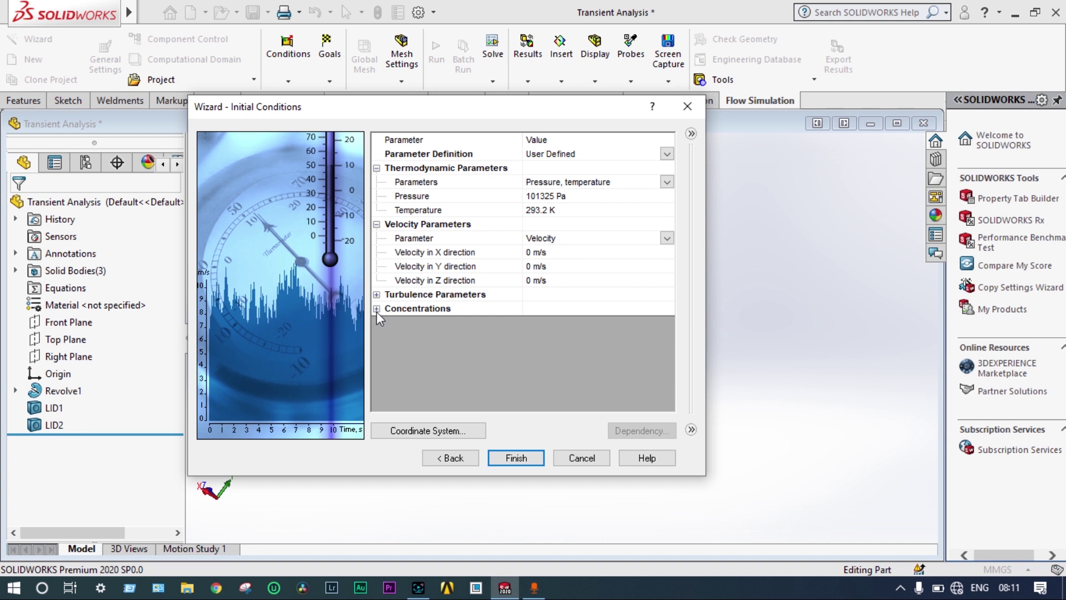
Step: Set the initial mass fractions to 1 for Butane and 0 for Oxygen, and finish the project setup
{"action": "left_click", "coordinate": [376, 309]}
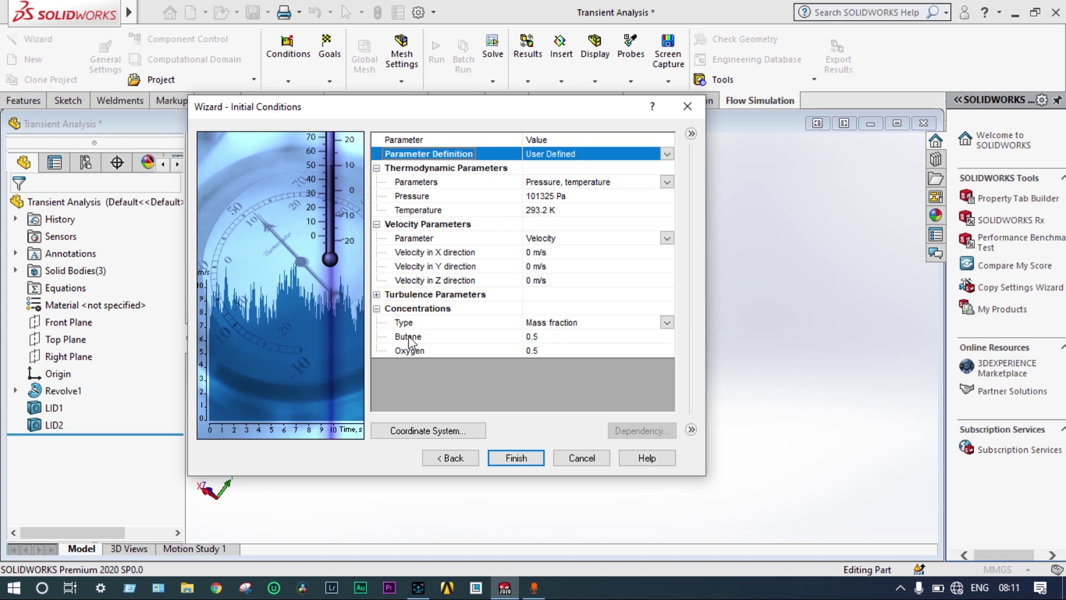
{"action": "left_click", "coordinate": [537, 342]}
{"action": "left_click", "coordinate": [535, 337]}
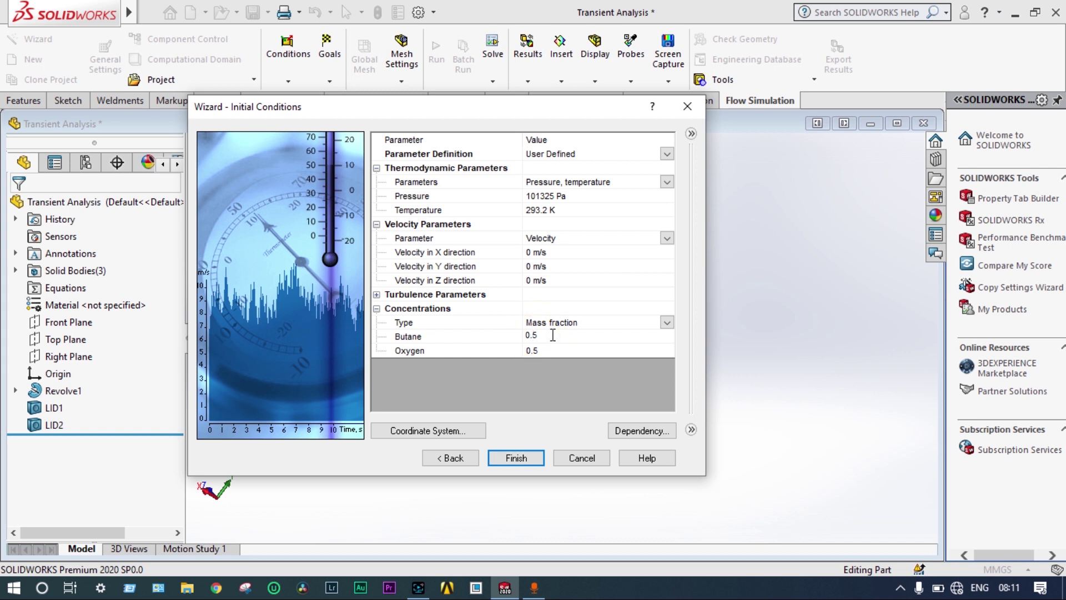
{"action": "key", "text": "BackSpace"}
{"action": "key", "text": "BackSpace"}
{"action": "type", "text": "1"}
{"action": "left_click", "coordinate": [552, 350]}
{"action": "key", "text": "BackSpace"}
{"action": "key", "text": "BackSpace"}
{"action": "left_click", "coordinate": [517, 459]}
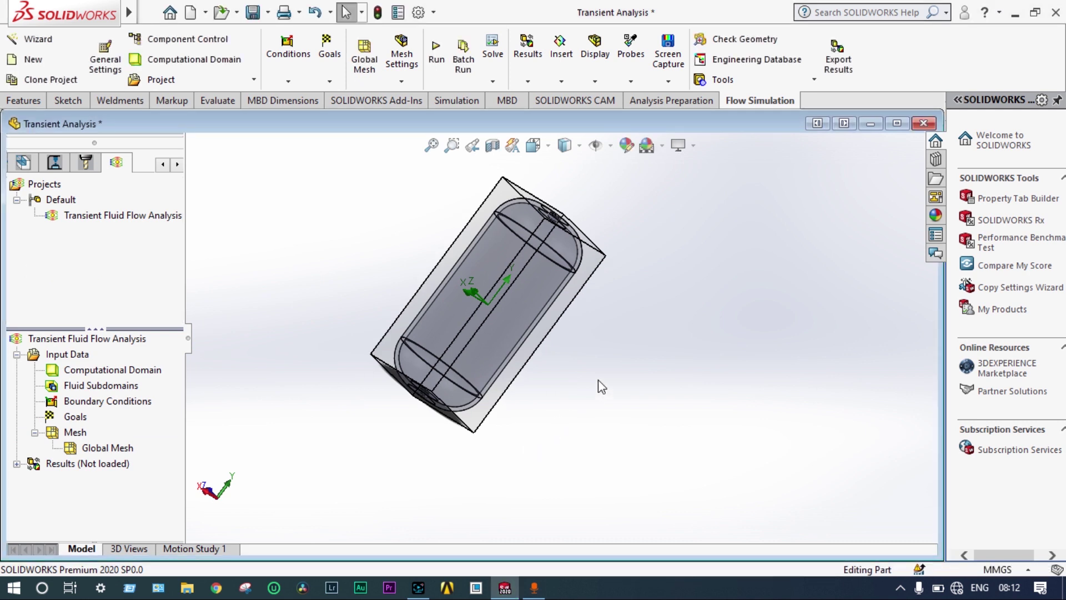
Step: Hide the computational domain box around the vessel
{"action": "middle_click_drag", "start_coordinate": [592, 381], "coordinate": [528, 409]}
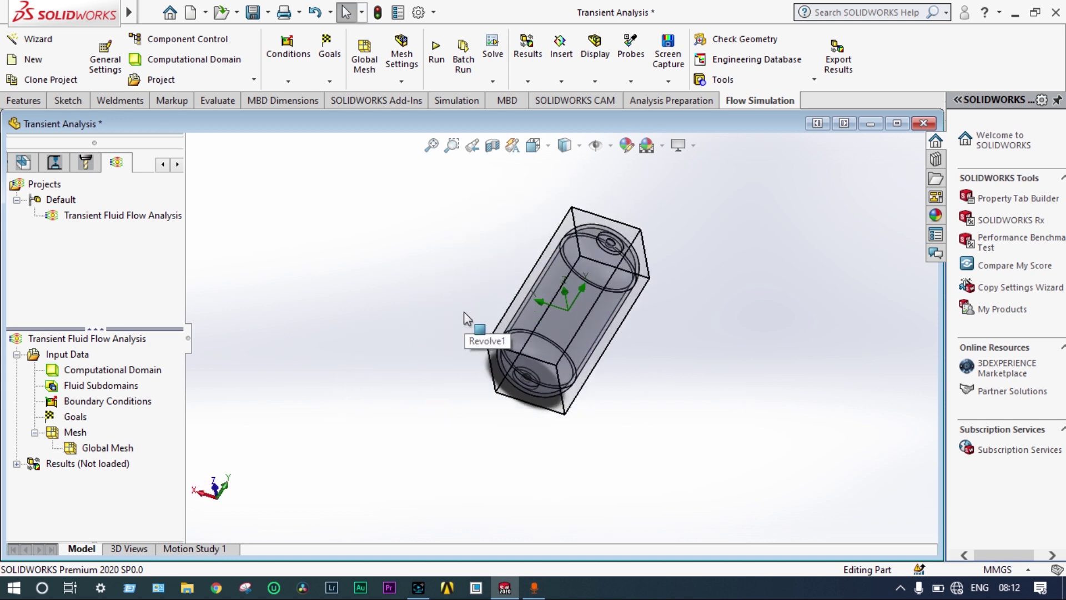
{"action": "right_click", "coordinate": [148, 371]}
{"action": "left_click", "coordinate": [185, 403]}
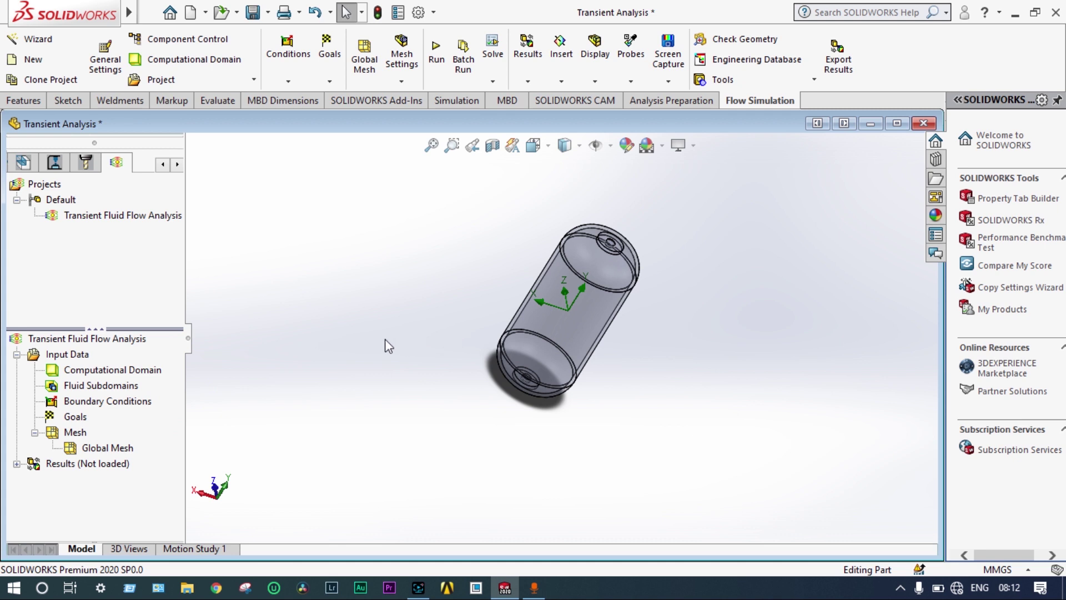
Step: Fit the vessel in view and cut it open with a planar section view on the Front Plane at 0 mm offset
{"action": "scroll", "coordinate": [686, 296], "scroll_direction": "up", "scroll_amount": 10}
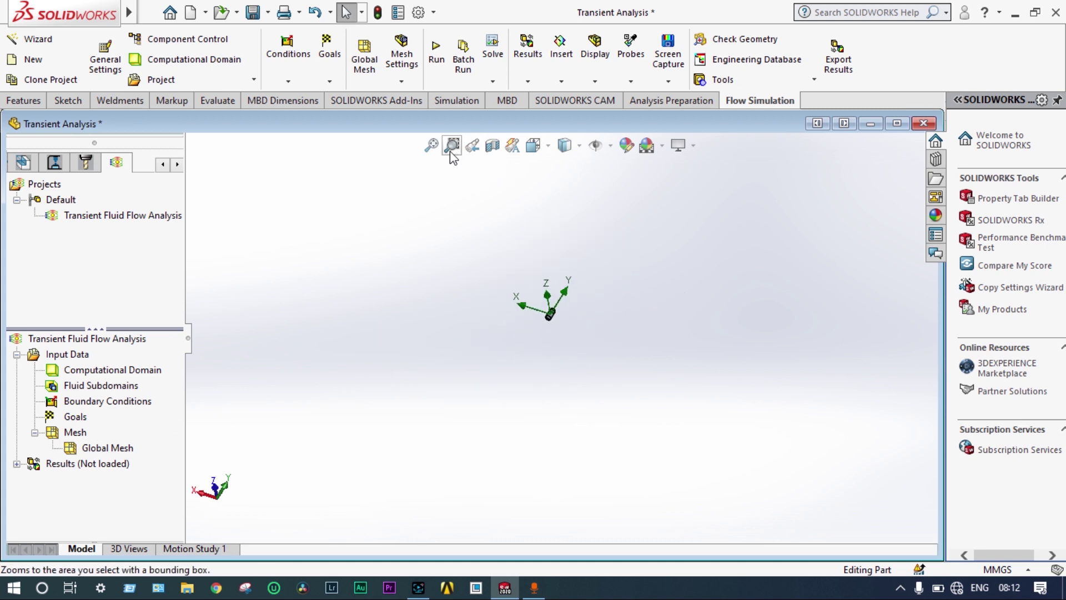
{"action": "left_click", "coordinate": [432, 146]}
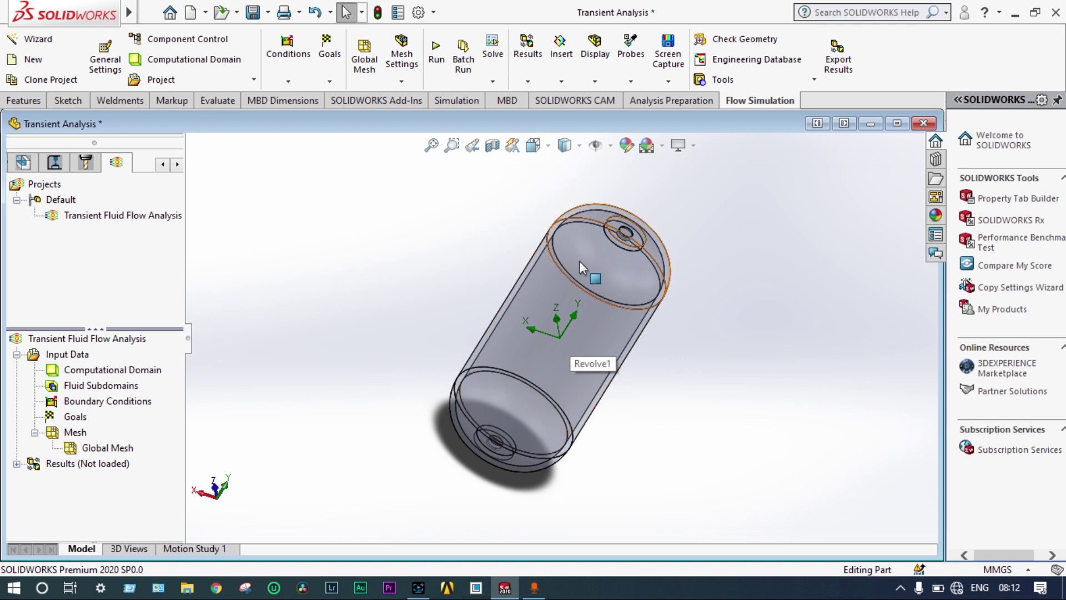
{"action": "left_click", "coordinate": [492, 145]}
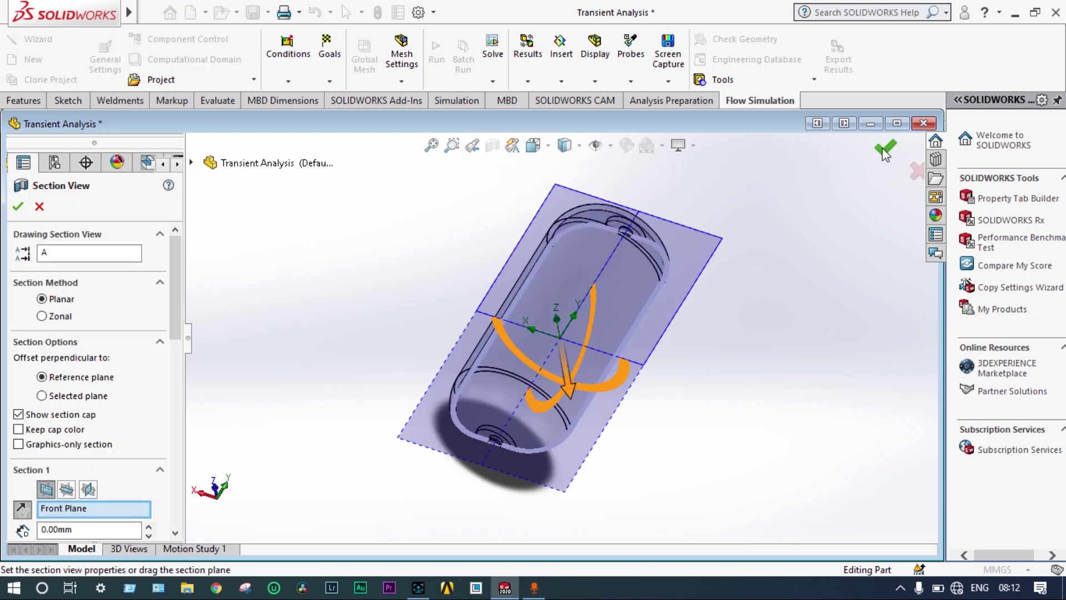
{"action": "left_click", "coordinate": [885, 148]}
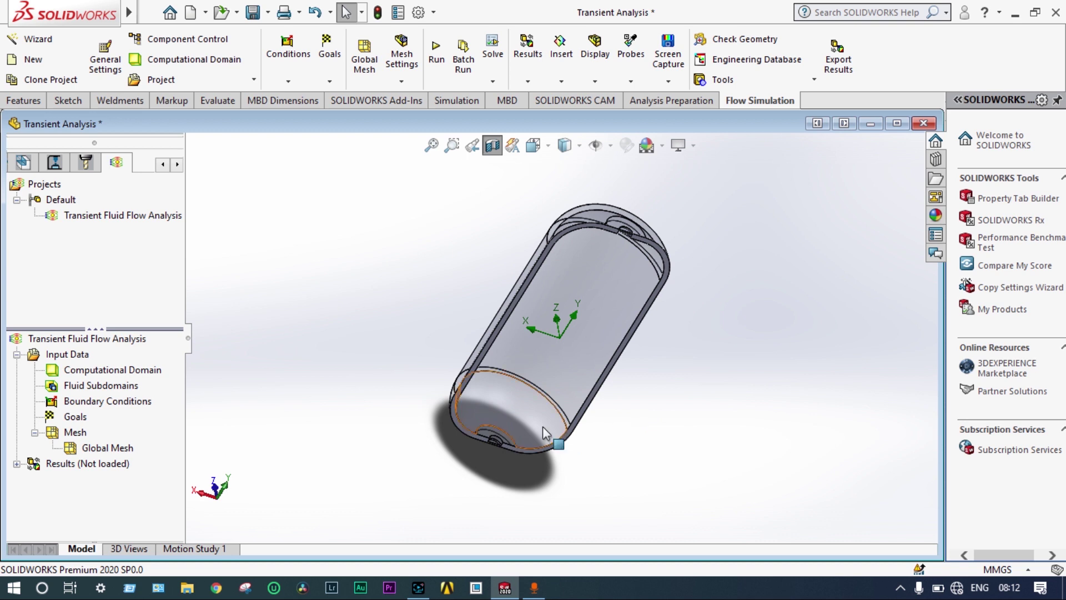
Step: Start a boundary condition of type Inlet Volume Flow with a flow rate of 0.0001 m^3/s
{"action": "right_click", "coordinate": [135, 399]}
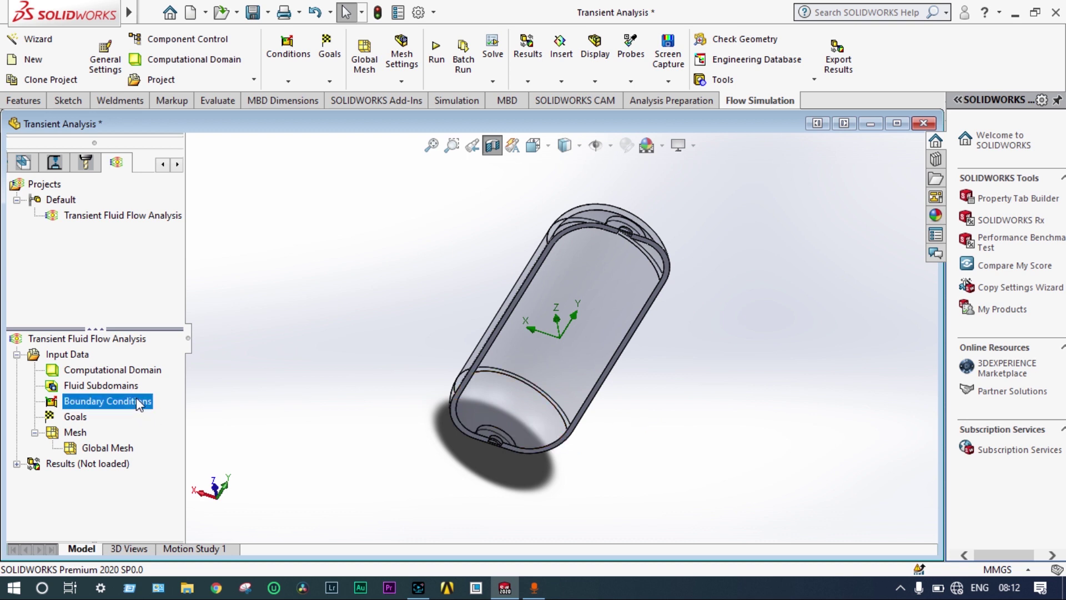
{"action": "left_click", "coordinate": [150, 411]}
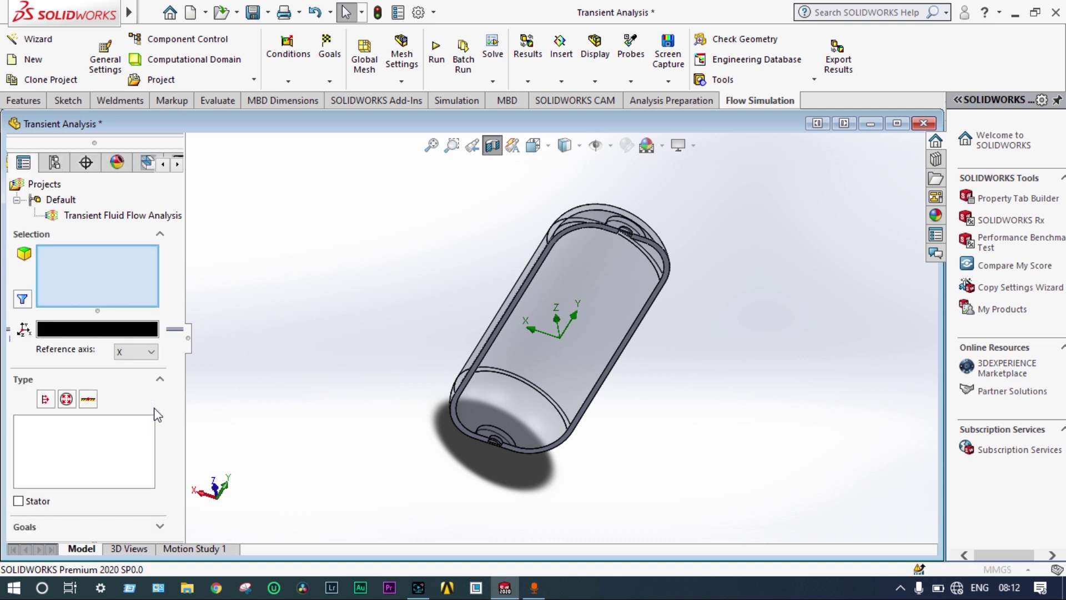
{"action": "scroll", "coordinate": [175, 337], "scroll_direction": "down", "scroll_amount": 3}
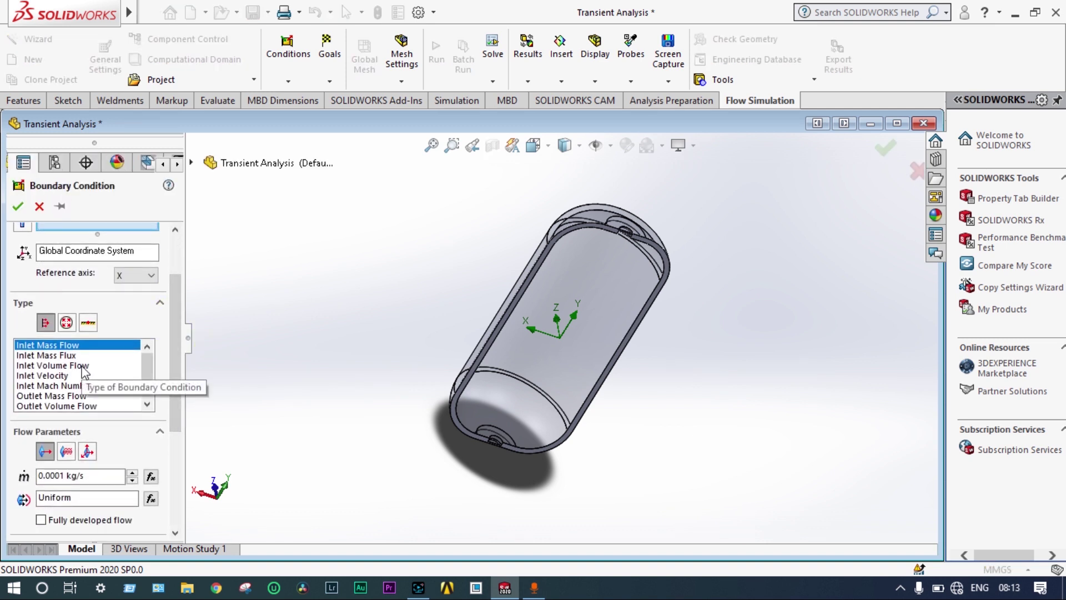
{"action": "left_click", "coordinate": [82, 365]}
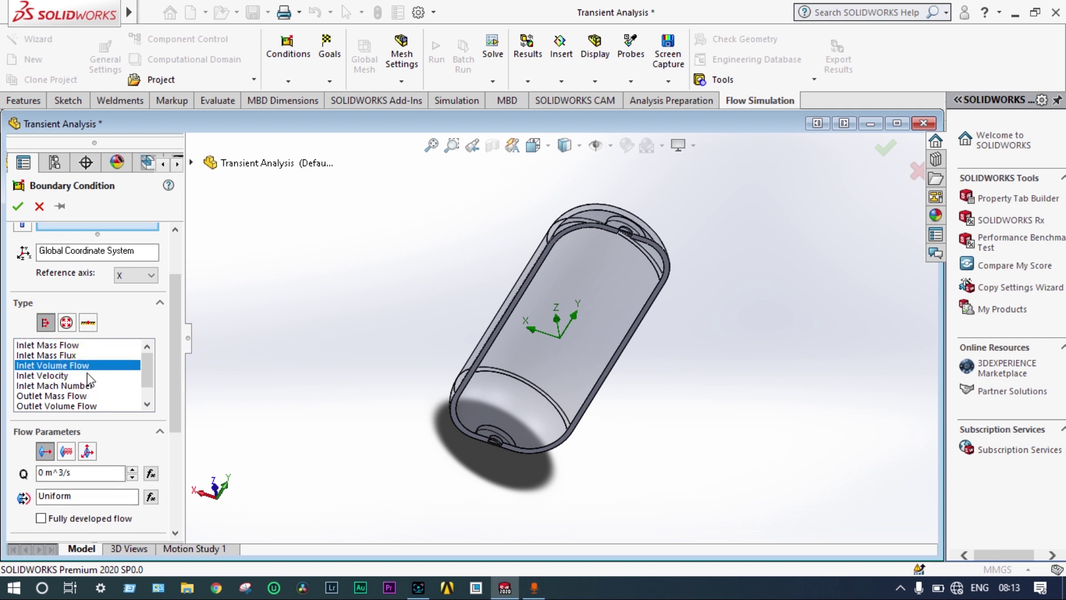
{"action": "left_click", "coordinate": [48, 469]}
{"action": "type", "text": ".00"}
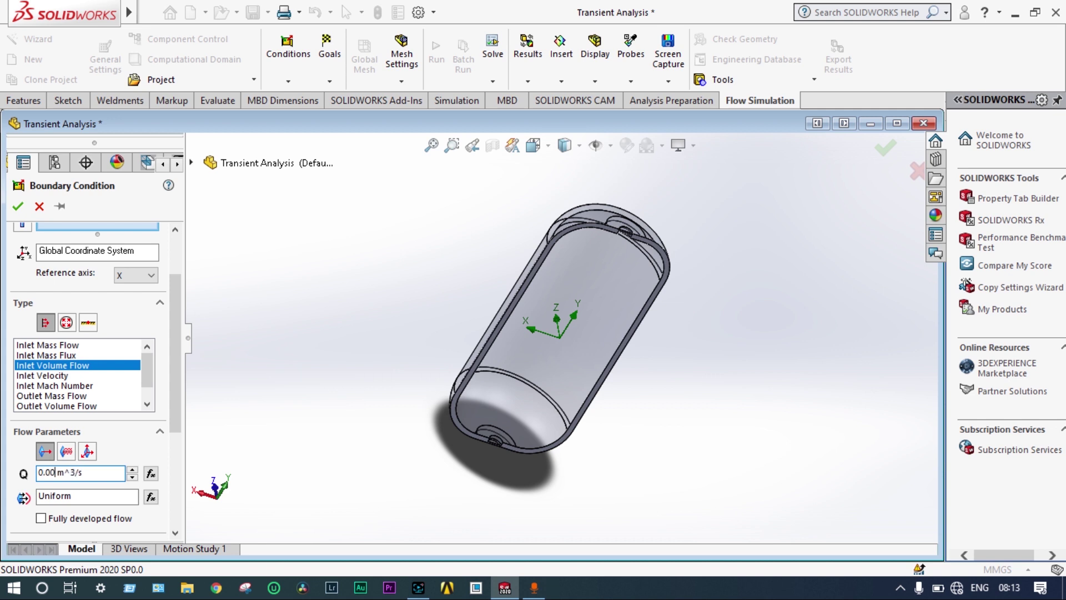
{"action": "type", "text": "01"}
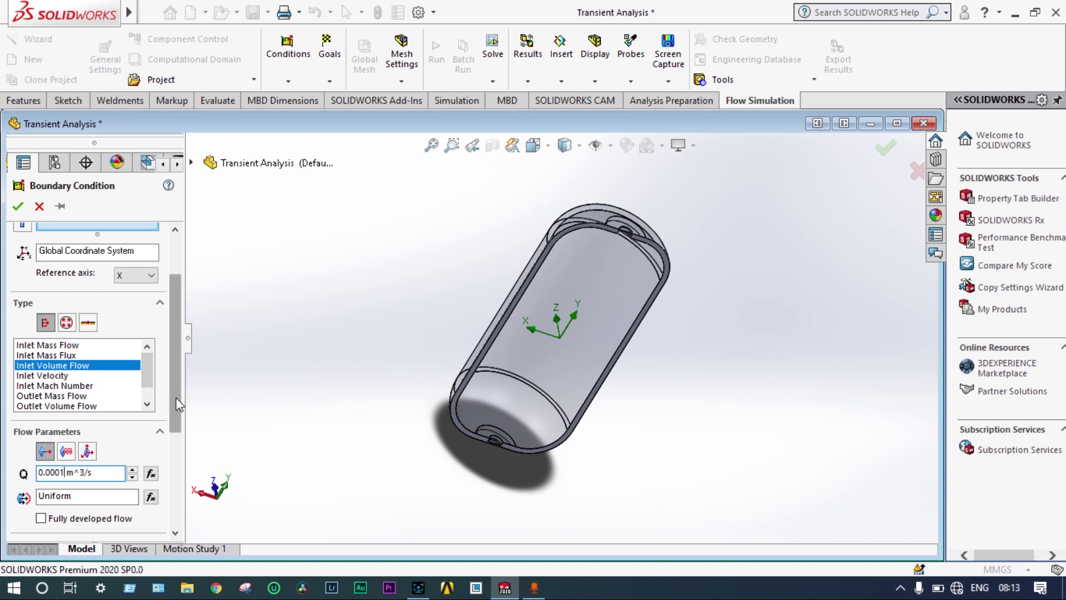
Step: Define the inlet's substance concentrations by volume fraction, with Butane 0 and Oxygen 1
{"action": "left_click_drag", "start_coordinate": [175, 399], "coordinate": [174, 455]}
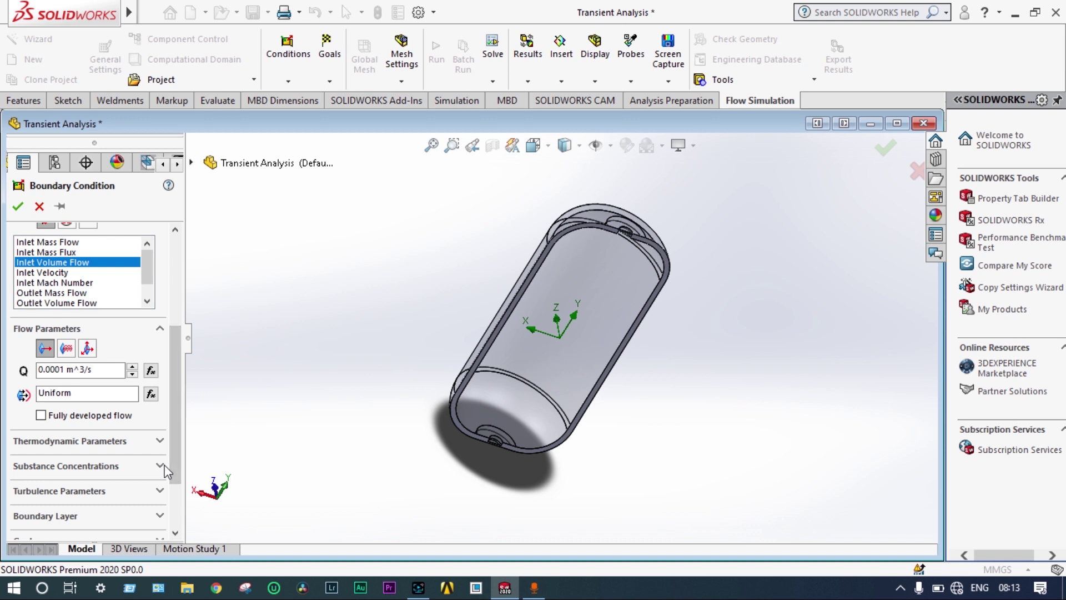
{"action": "left_click", "coordinate": [161, 468]}
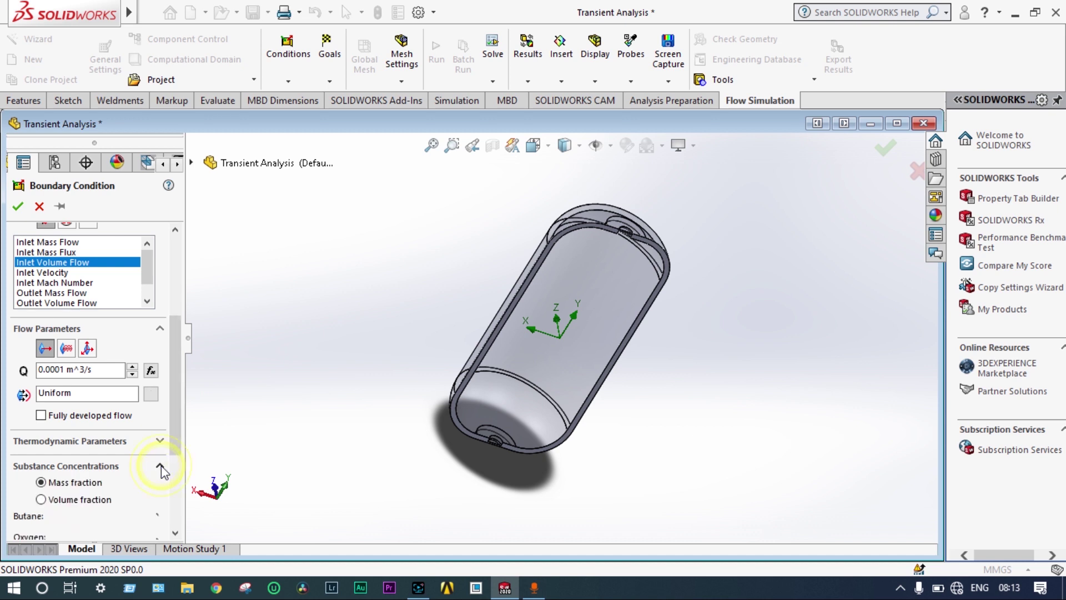
{"action": "left_click_drag", "start_coordinate": [176, 458], "coordinate": [175, 489]}
{"action": "left_click", "coordinate": [43, 434]}
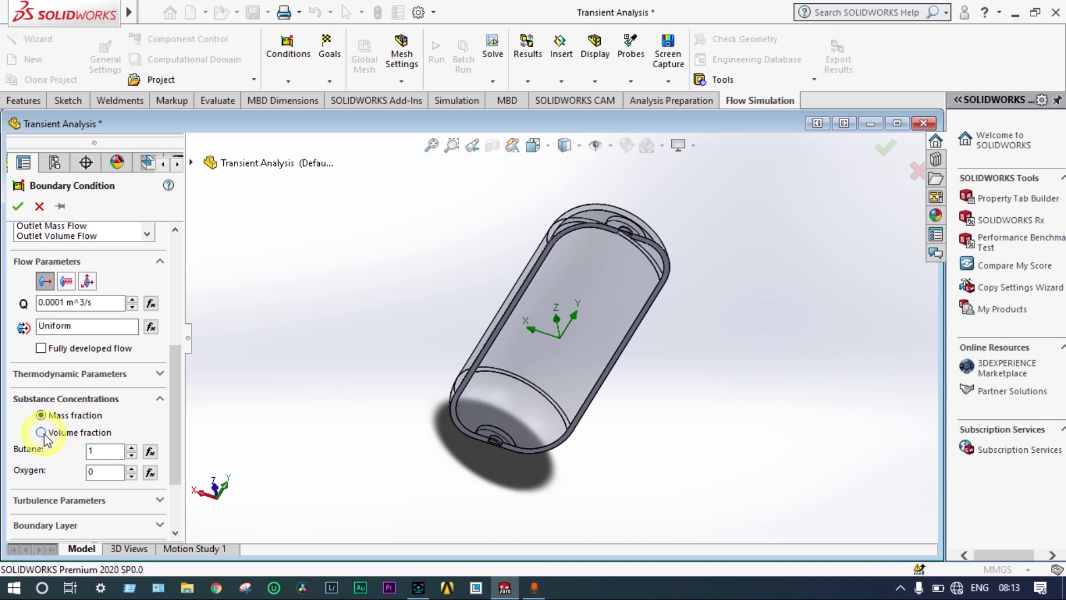
{"action": "left_click", "coordinate": [103, 473]}
{"action": "key", "text": "BackSpace"}
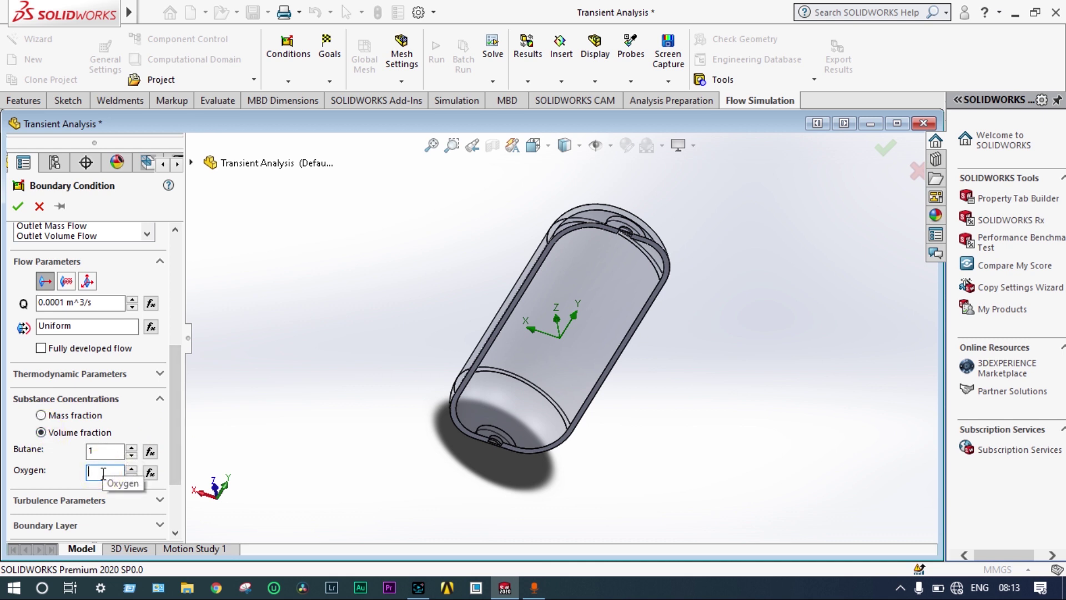
{"action": "type", "text": "1"}
{"action": "left_click", "coordinate": [102, 451]}
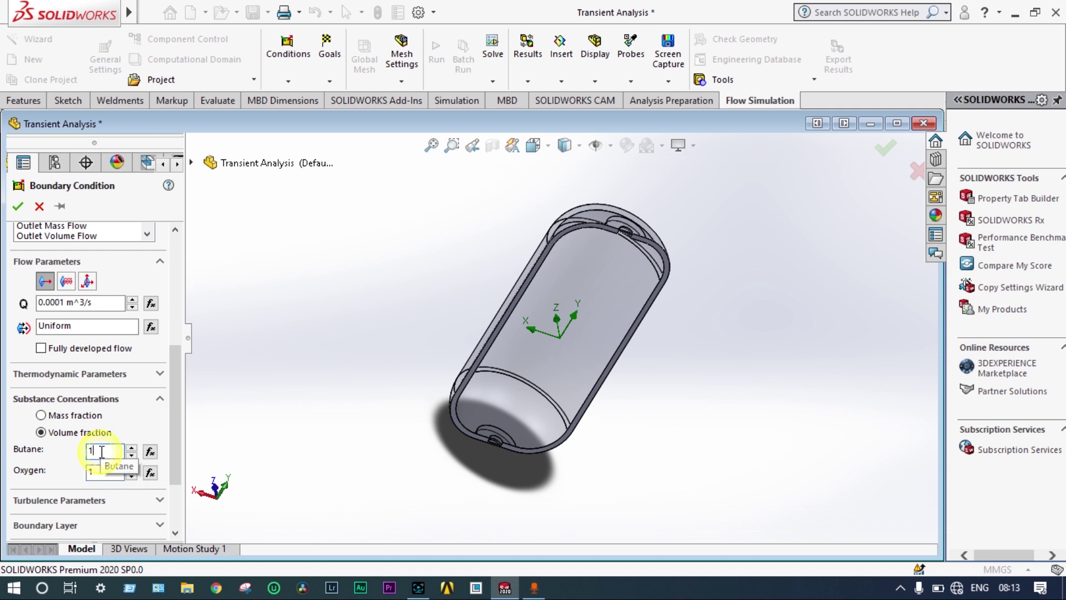
{"action": "type", "text": "0"}
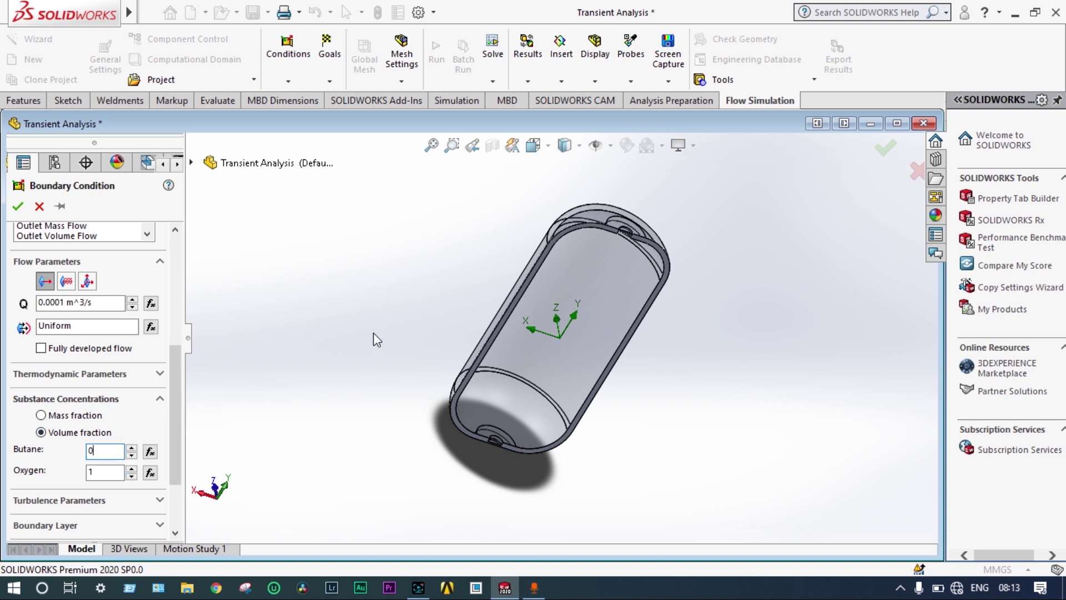
Step: Apply the inlet volume flow to the inner face of the lid at the vessel's lower end and accept the condition
{"action": "middle_click_drag", "start_coordinate": [373, 336], "coordinate": [364, 357]}
{"action": "scroll", "coordinate": [404, 398], "scroll_direction": "down", "scroll_amount": 3}
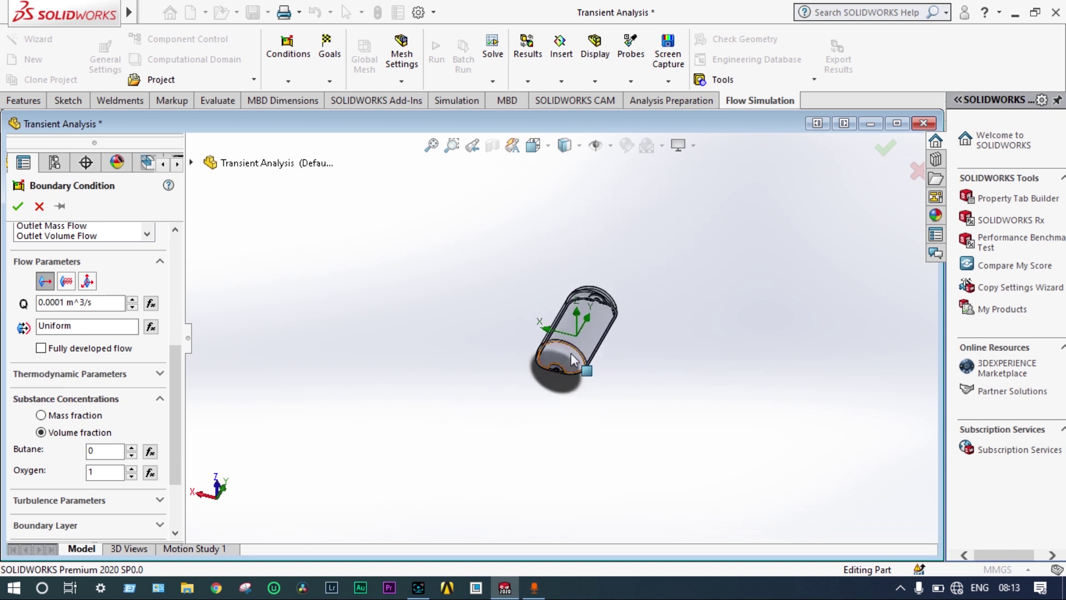
{"action": "scroll", "coordinate": [569, 360], "scroll_direction": "up", "scroll_amount": 8}
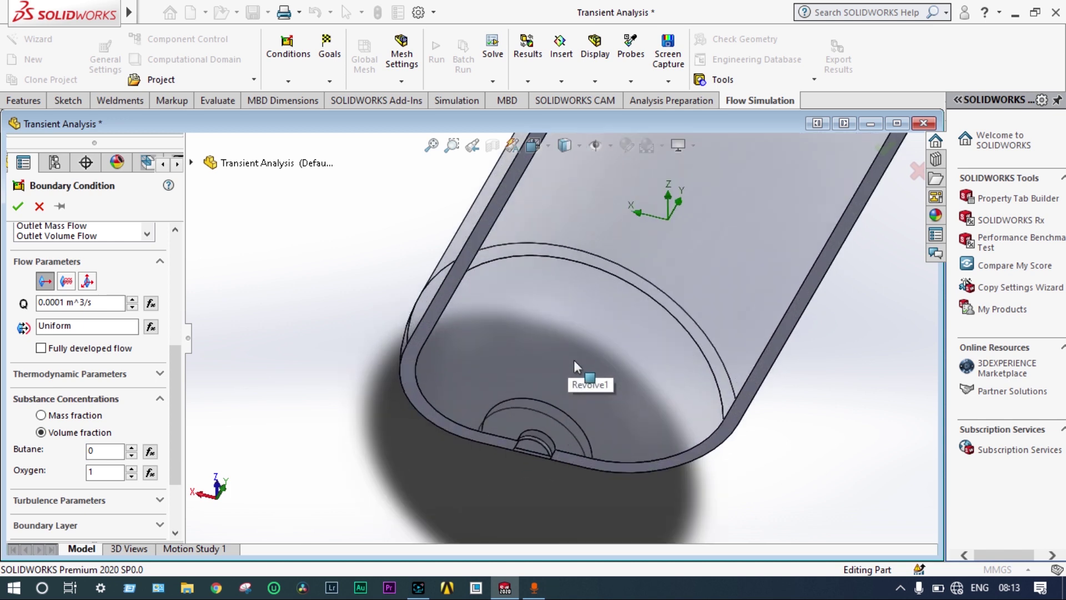
{"action": "left_click", "coordinate": [528, 439]}
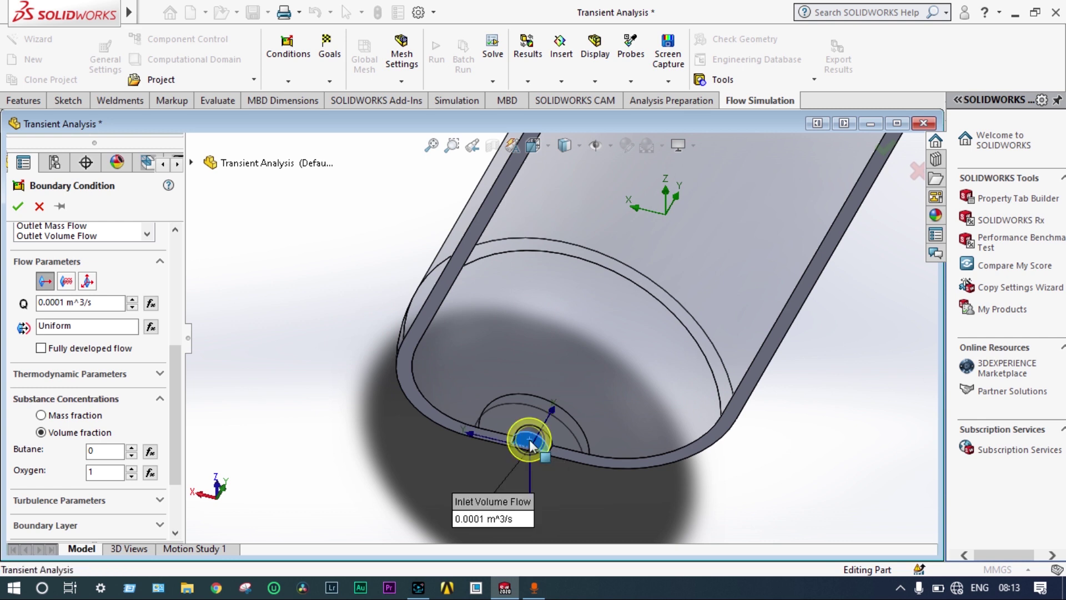
{"action": "left_click", "coordinate": [18, 207]}
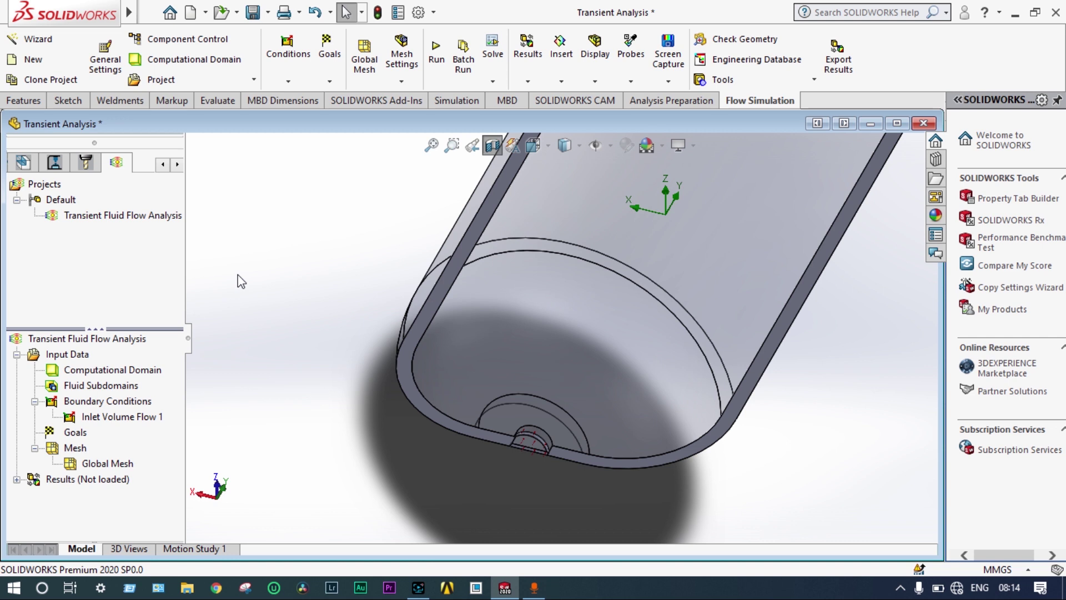
Step: Start a second boundary condition using the pressure opening type Environment Pressure
{"action": "right_click", "coordinate": [124, 422]}
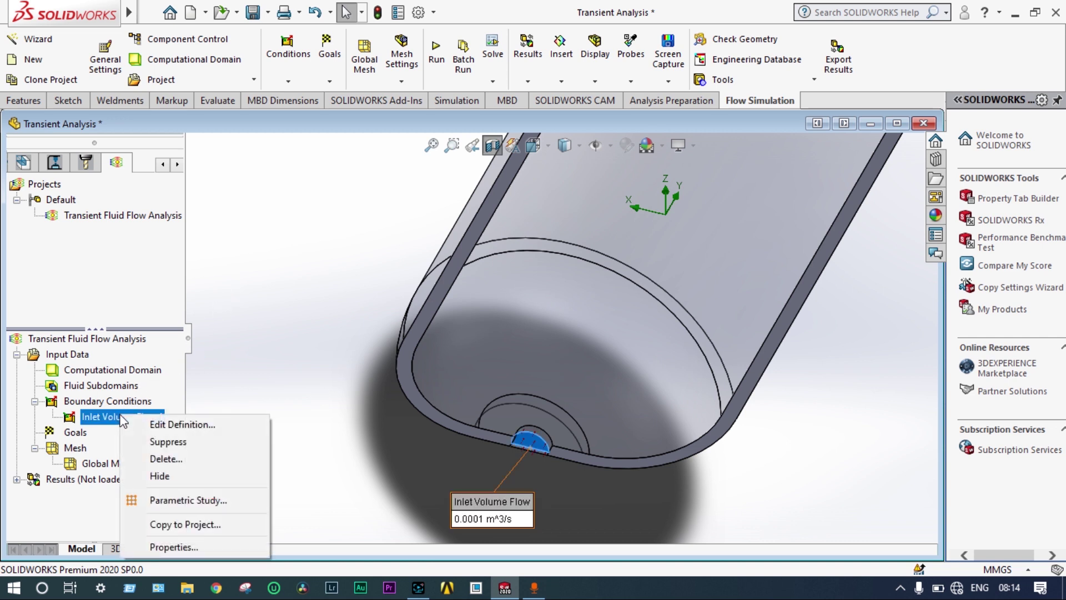
{"action": "left_click", "coordinate": [217, 383]}
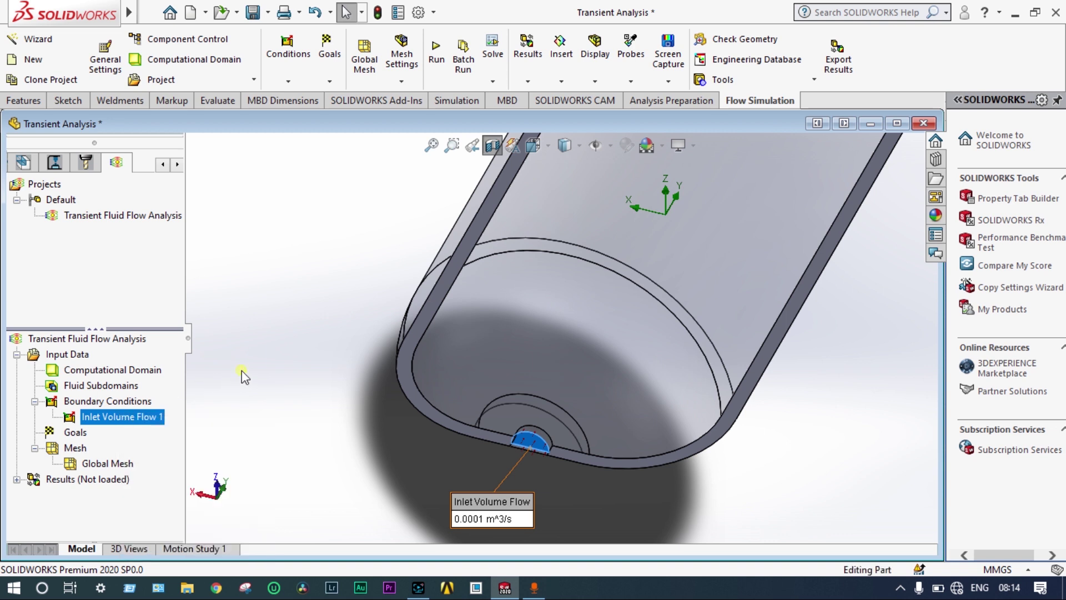
{"action": "right_click", "coordinate": [142, 403]}
{"action": "left_click", "coordinate": [175, 416]}
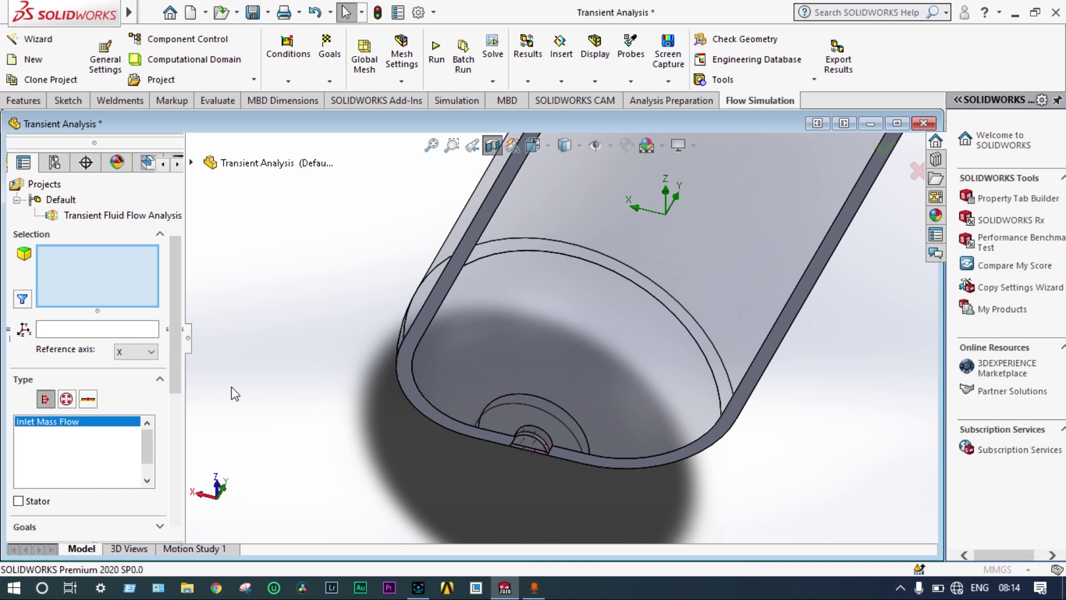
{"action": "left_click", "coordinate": [70, 401]}
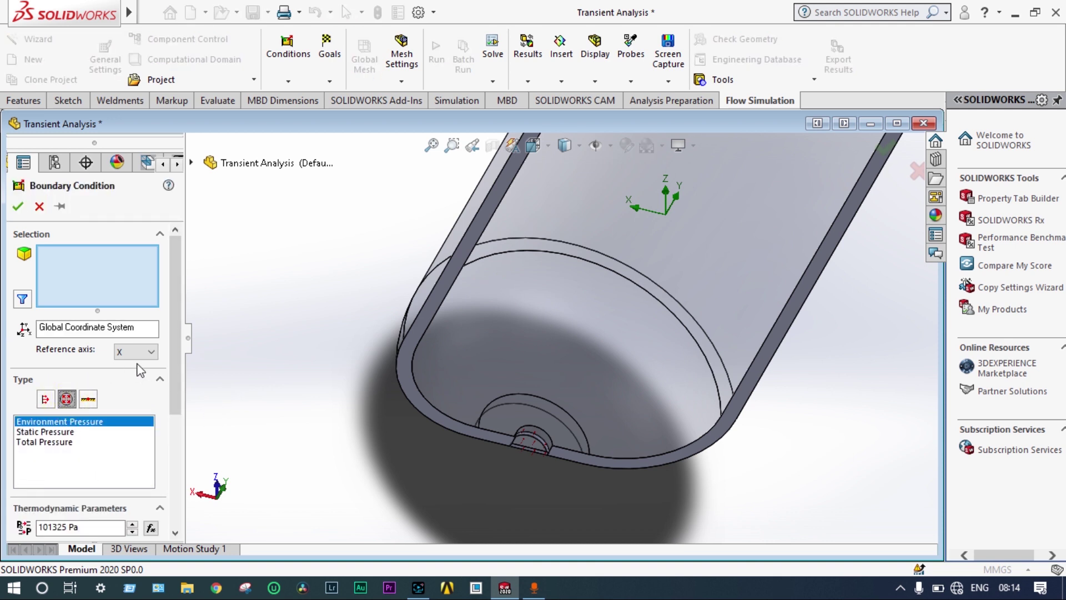
Step: Define the environment pressure condition's substance concentrations by volume fraction, with Butane 0 and Oxygen 1
{"action": "left_click_drag", "start_coordinate": [179, 358], "coordinate": [185, 462]}
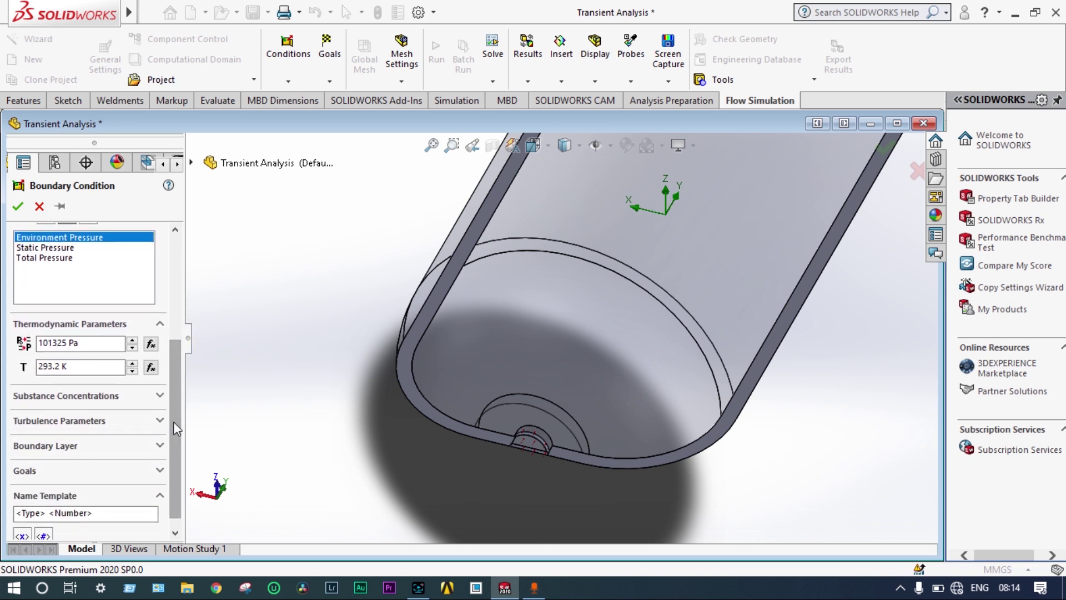
{"action": "left_click", "coordinate": [160, 396]}
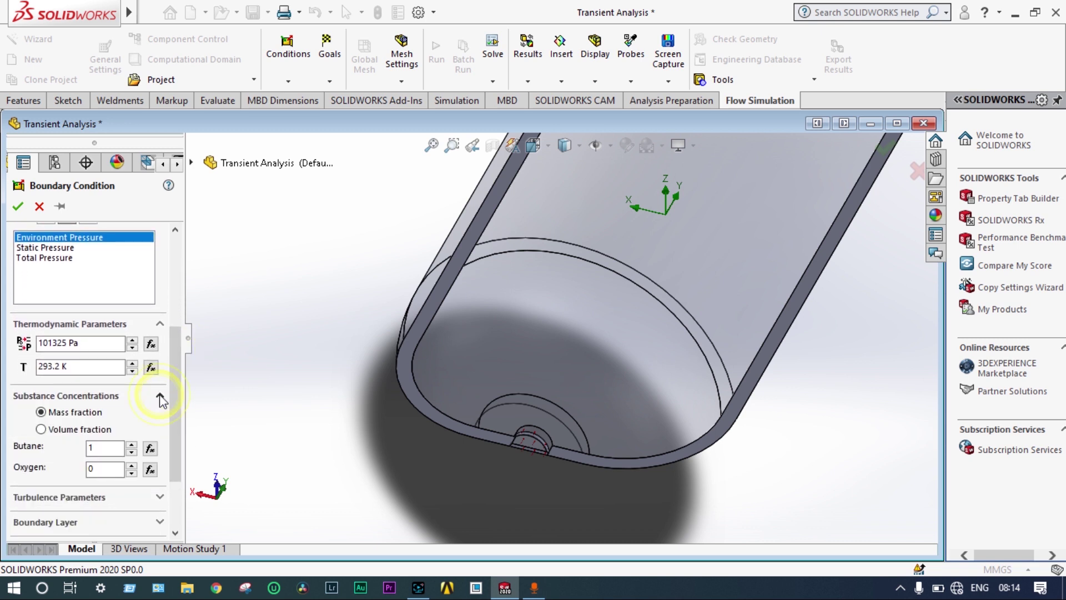
{"action": "left_click", "coordinate": [42, 430]}
{"action": "left_click", "coordinate": [113, 468]}
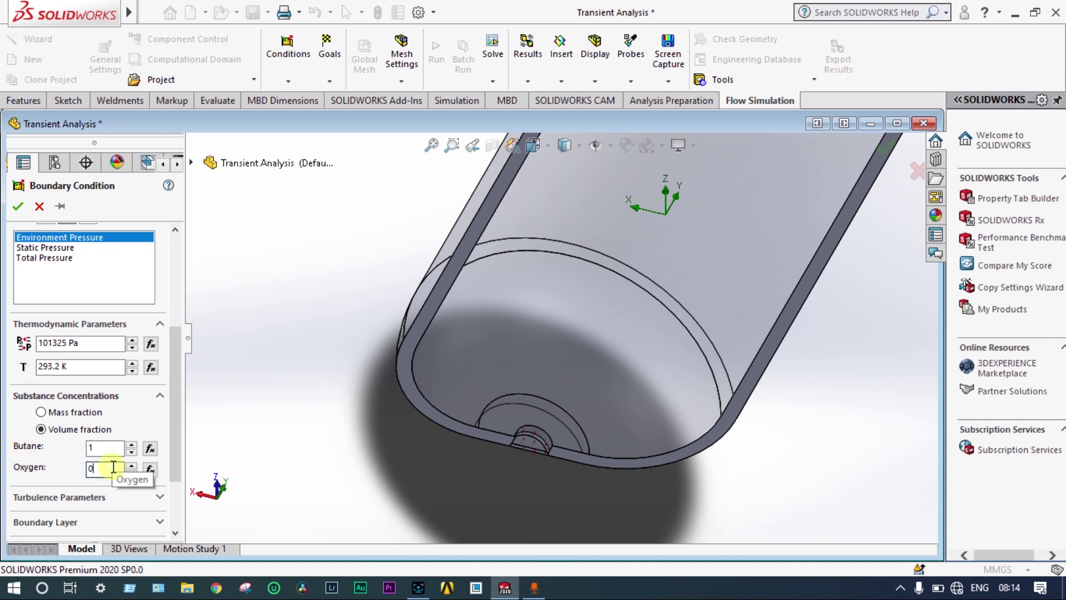
{"action": "key", "text": "BackSpace"}
{"action": "type", "text": "1"}
{"action": "left_click", "coordinate": [106, 449]}
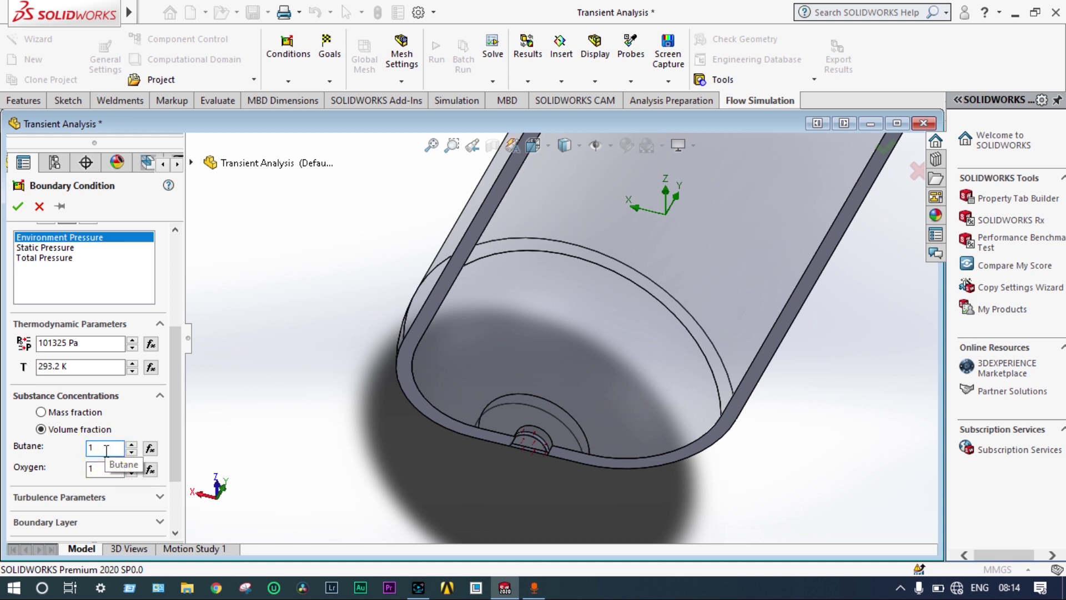
{"action": "type", "text": "0"}
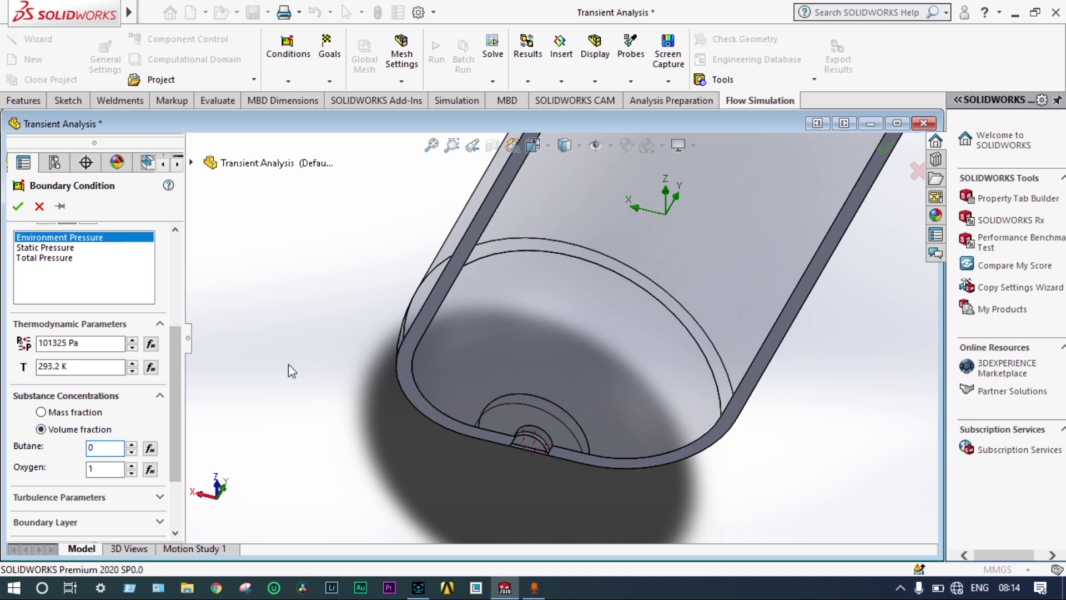
Step: Apply the environment pressure to the inner face of the lid at the vessel's upper end and accept the condition
{"action": "scroll", "coordinate": [288, 364], "scroll_direction": "up", "scroll_amount": 3}
{"action": "middle_click_drag", "start_coordinate": [786, 280], "coordinate": [621, 151]}
{"action": "scroll", "coordinate": [578, 269], "scroll_direction": "down", "scroll_amount": 5}
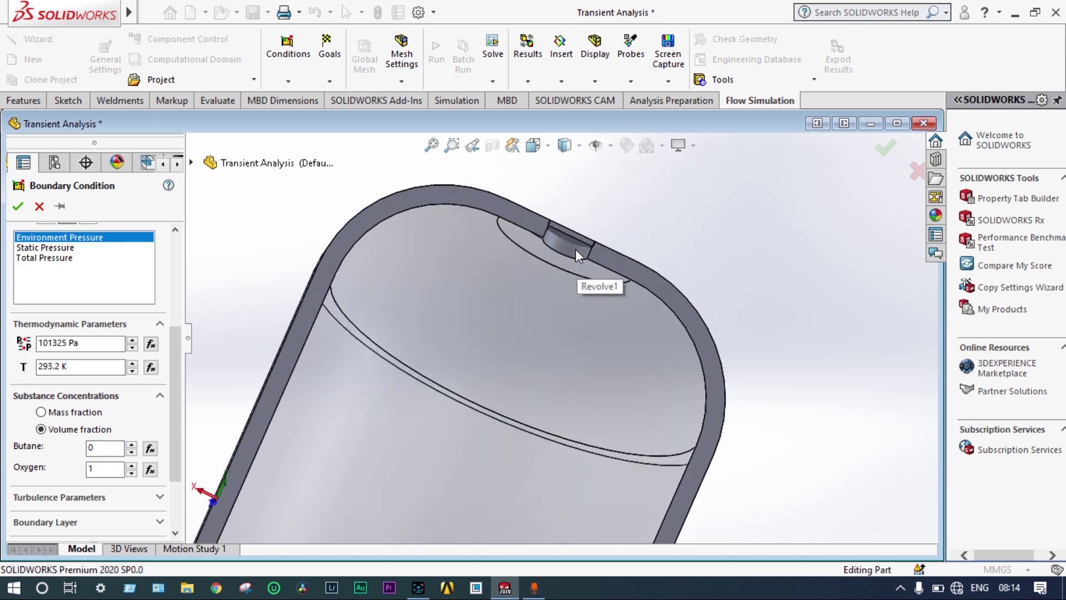
{"action": "middle_click_drag", "start_coordinate": [658, 209], "coordinate": [604, 208]}
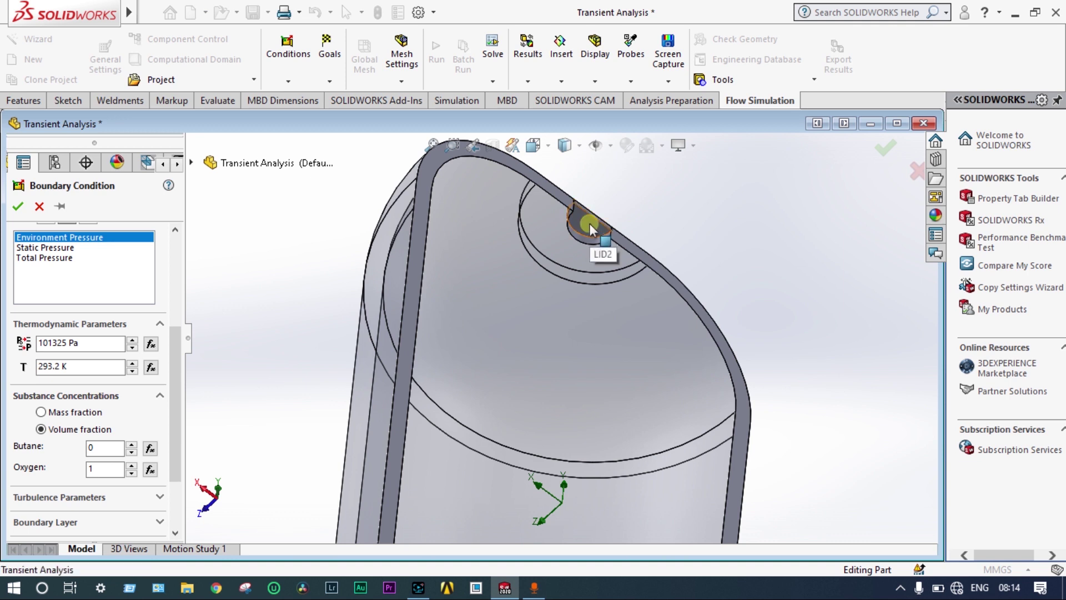
{"action": "left_click", "coordinate": [590, 228]}
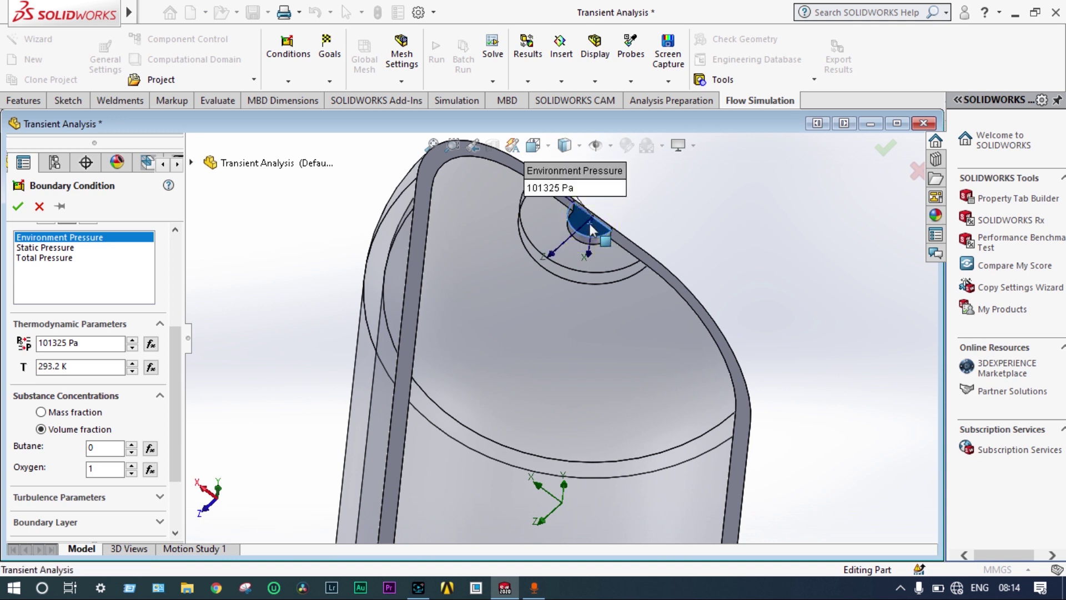
{"action": "left_click", "coordinate": [19, 207]}
{"action": "left_click", "coordinate": [18, 207]}
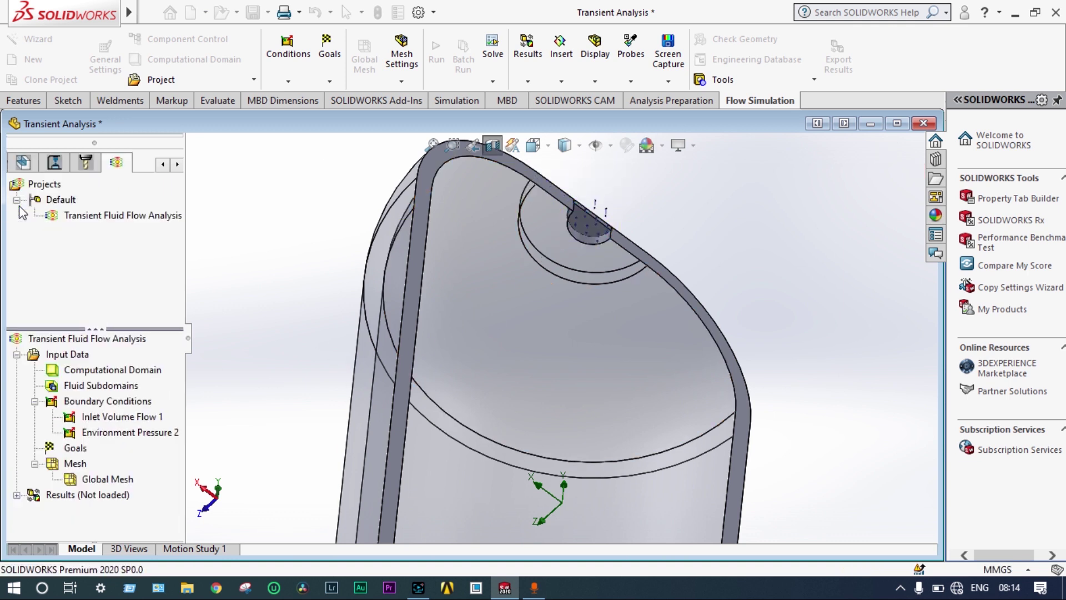
Step: Turn off the section view so the whole vessel is shown
{"action": "key", "text": "z"}
{"action": "key", "text": "z"}
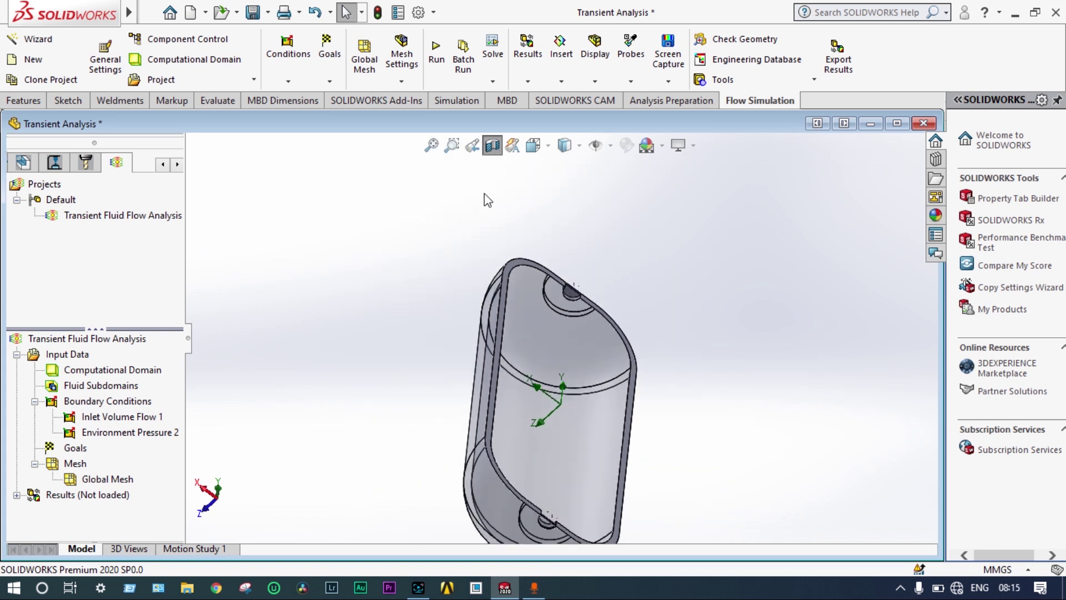
{"action": "left_click", "coordinate": [492, 145]}
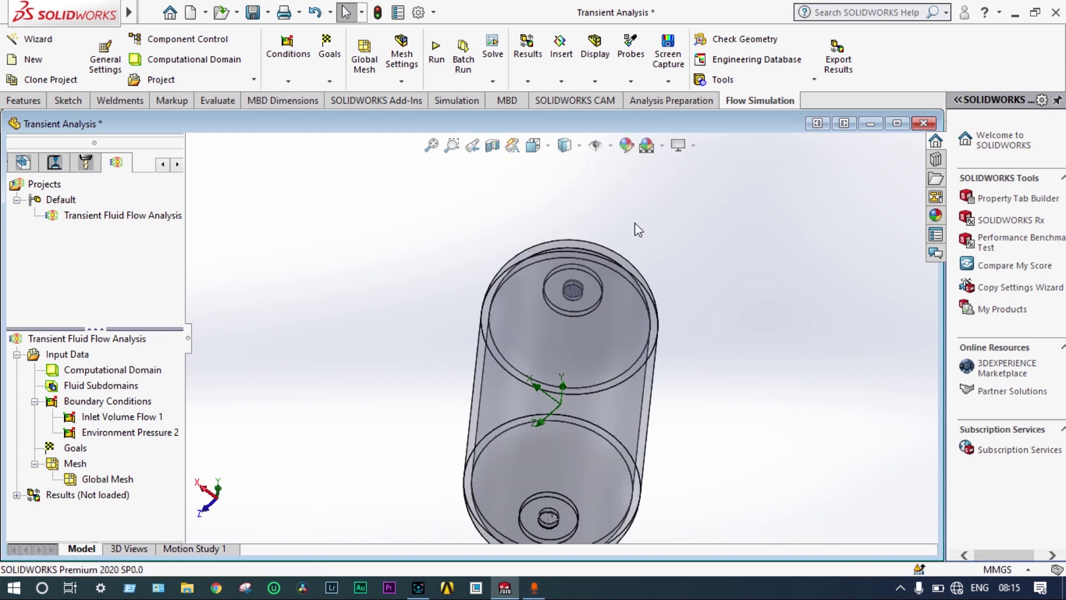
{"action": "middle_click_drag", "start_coordinate": [737, 312], "coordinate": [687, 395]}
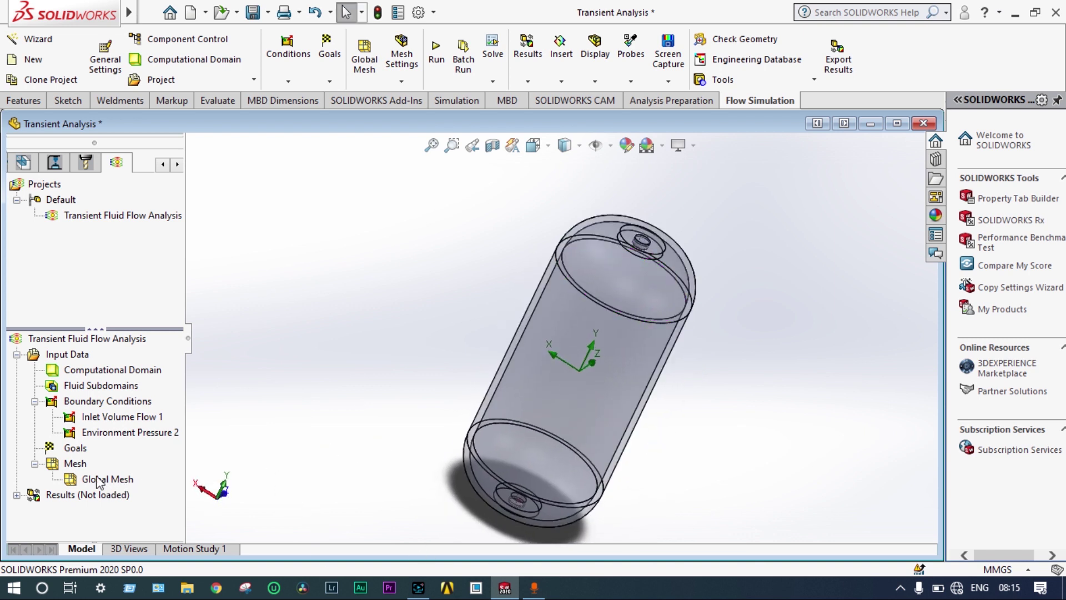
Step: Insert a global goal for Volume Flow Rate in the Transient Fluid Flow Analysis project
{"action": "right_click", "coordinate": [74, 450]}
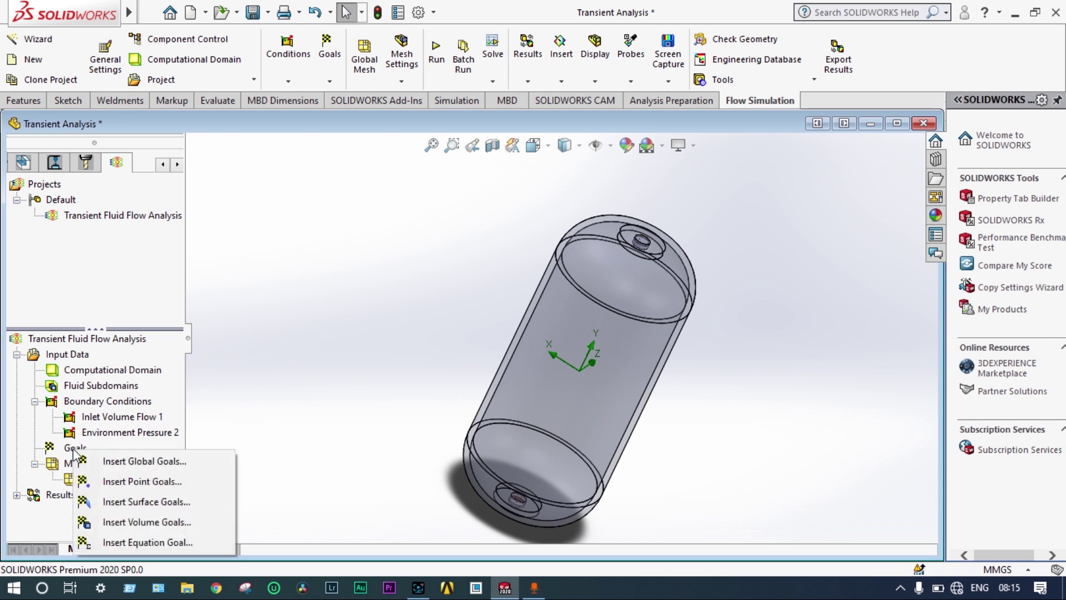
{"action": "left_click", "coordinate": [123, 461]}
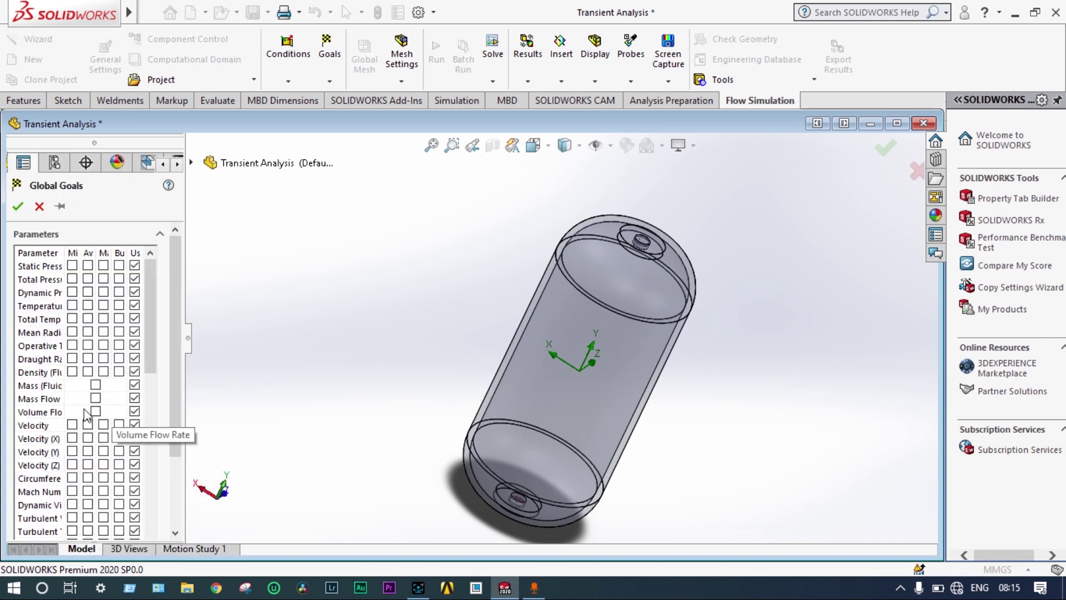
{"action": "left_click", "coordinate": [96, 412]}
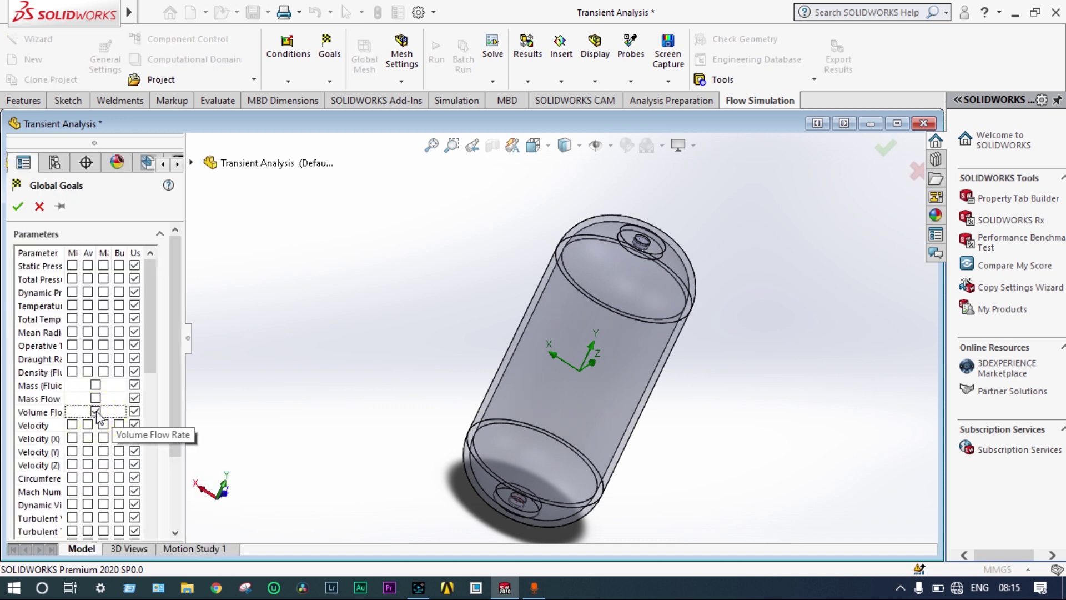
{"action": "left_click", "coordinate": [17, 207]}
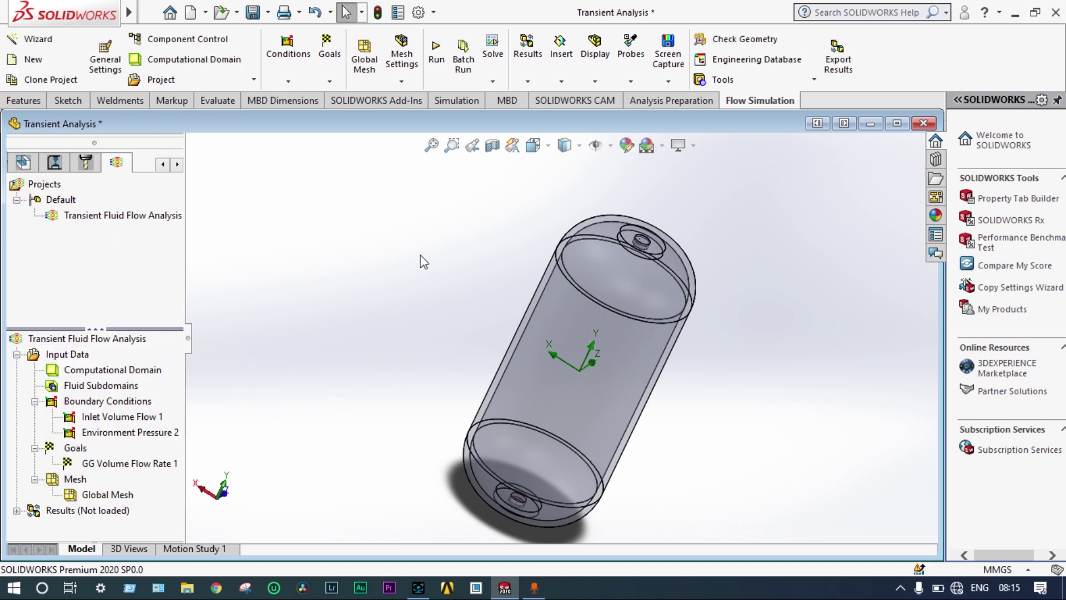
Step: Run the flow calculation and bring the solver window to the front
{"action": "left_click", "coordinate": [437, 54]}
{"action": "left_click", "coordinate": [672, 210]}
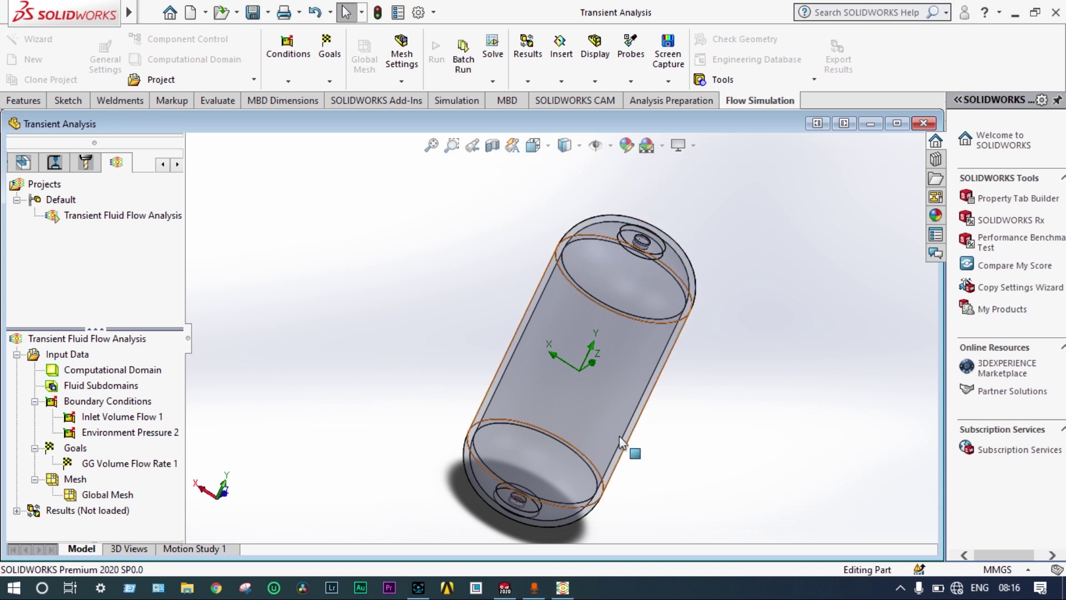
{"action": "left_click", "coordinate": [572, 591]}
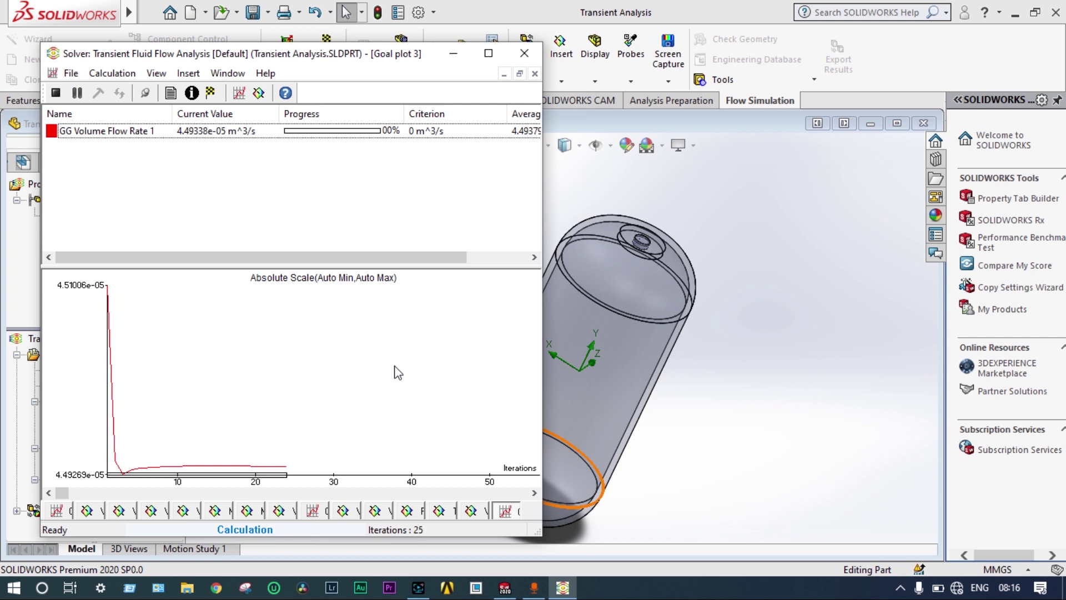
Step: Insert a solver preview on the Front Plane showing contours of Volume Fraction of Oxygen
{"action": "left_click", "coordinate": [259, 93]}
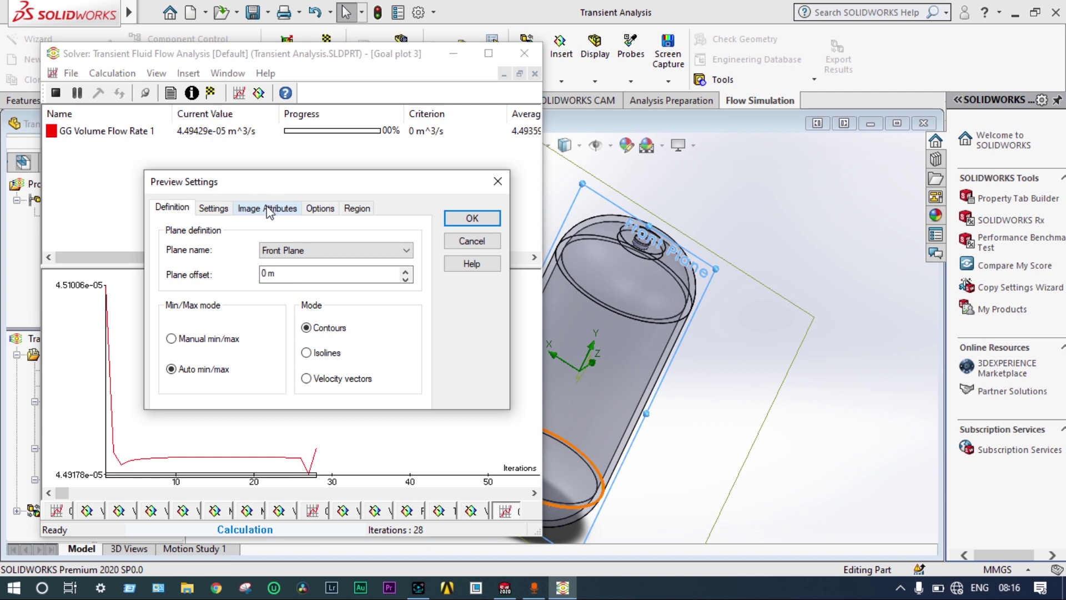
{"action": "left_click", "coordinate": [214, 209]}
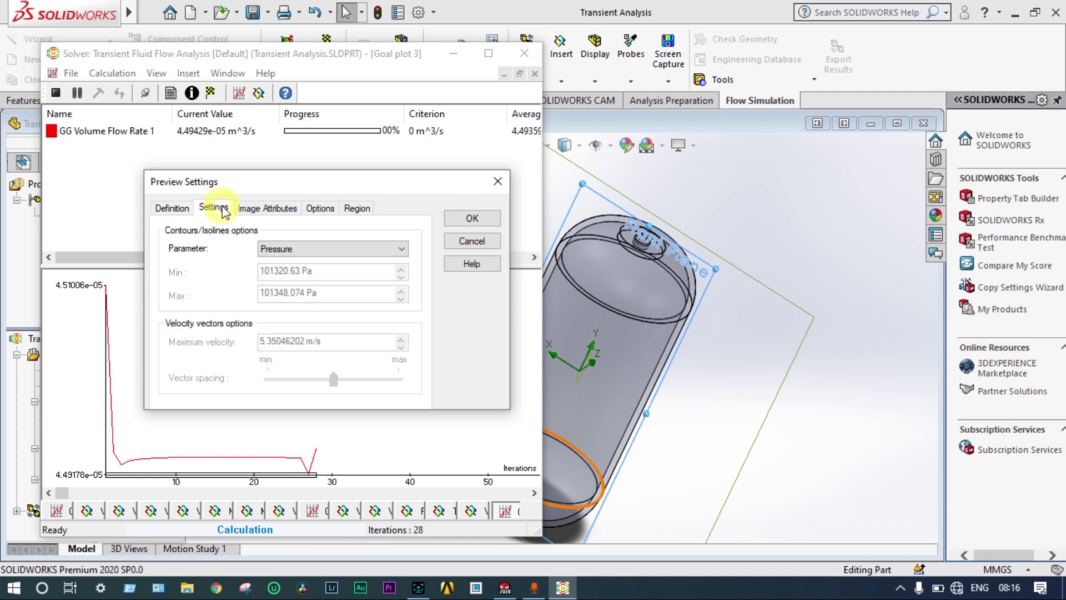
{"action": "left_click", "coordinate": [402, 250]}
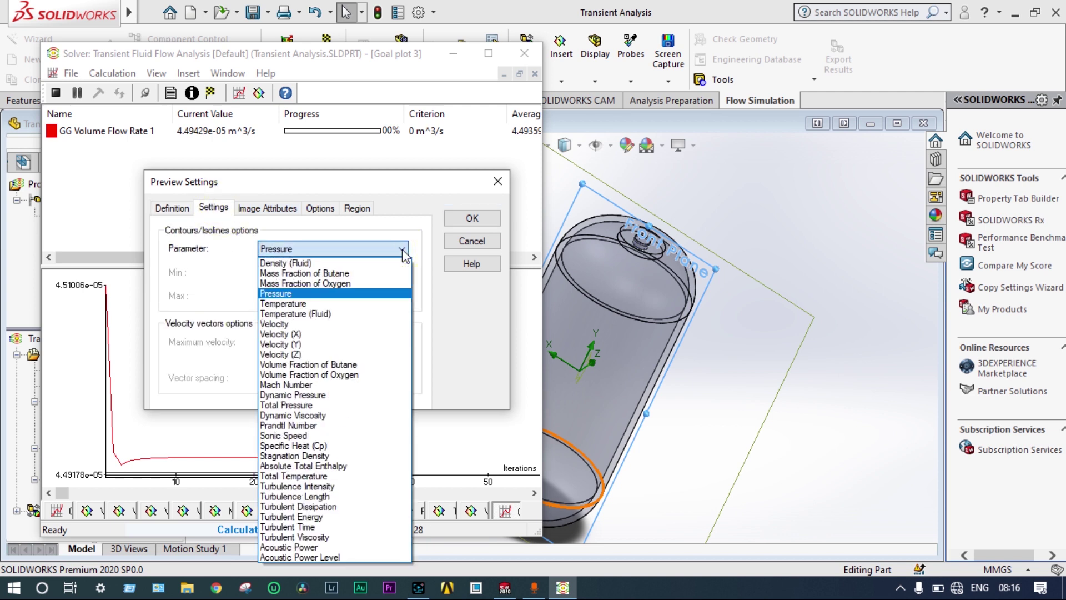
{"action": "left_click", "coordinate": [355, 374]}
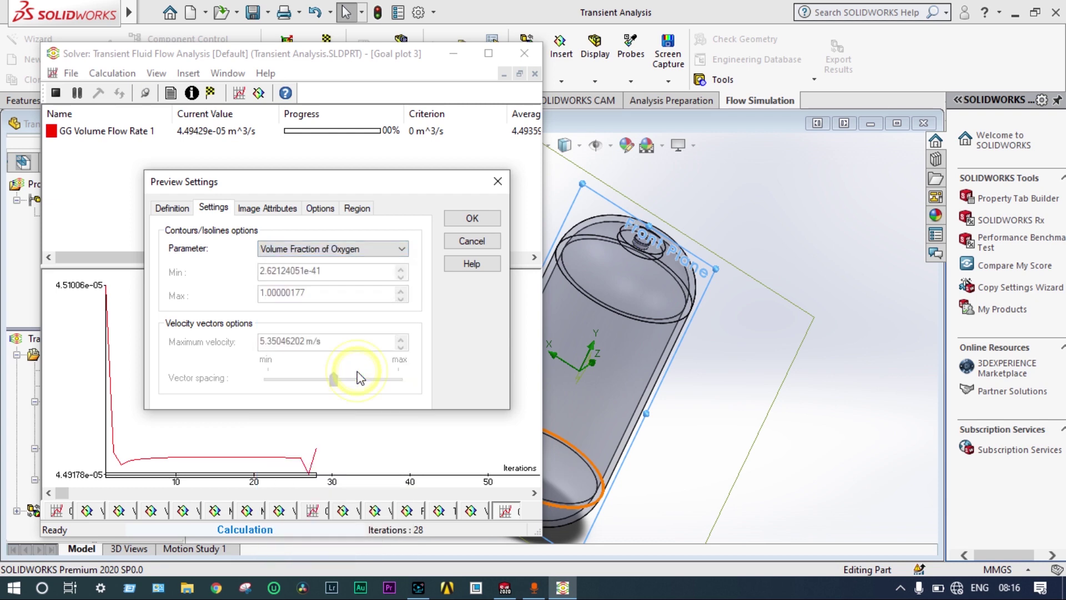
{"action": "left_click", "coordinate": [473, 220]}
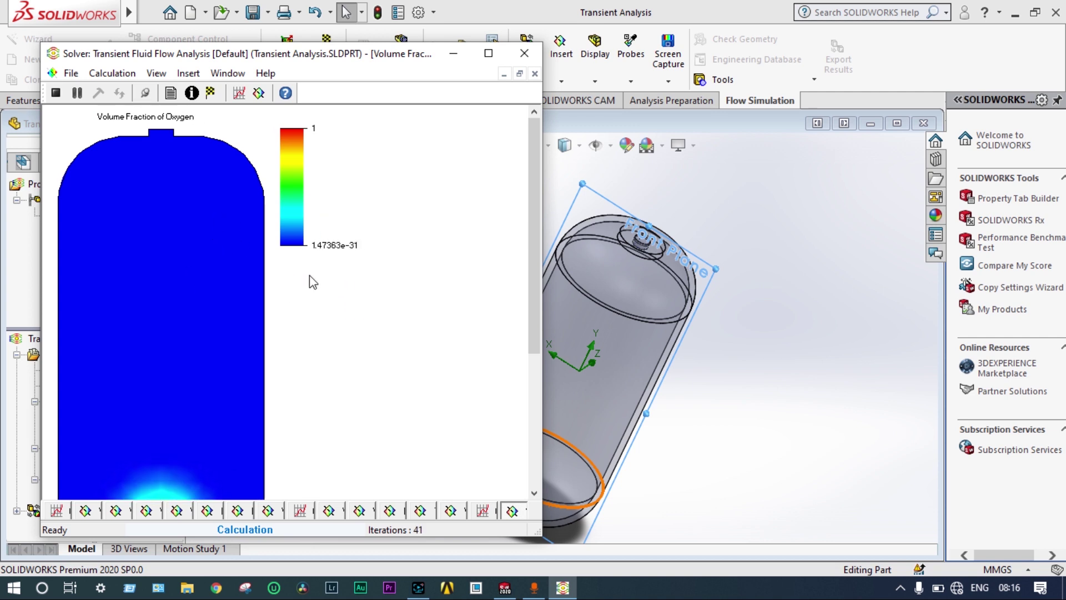
Step: Insert another oxygen volume fraction preview on the Front Plane with the image size set to 400x300
{"action": "left_click", "coordinate": [259, 93]}
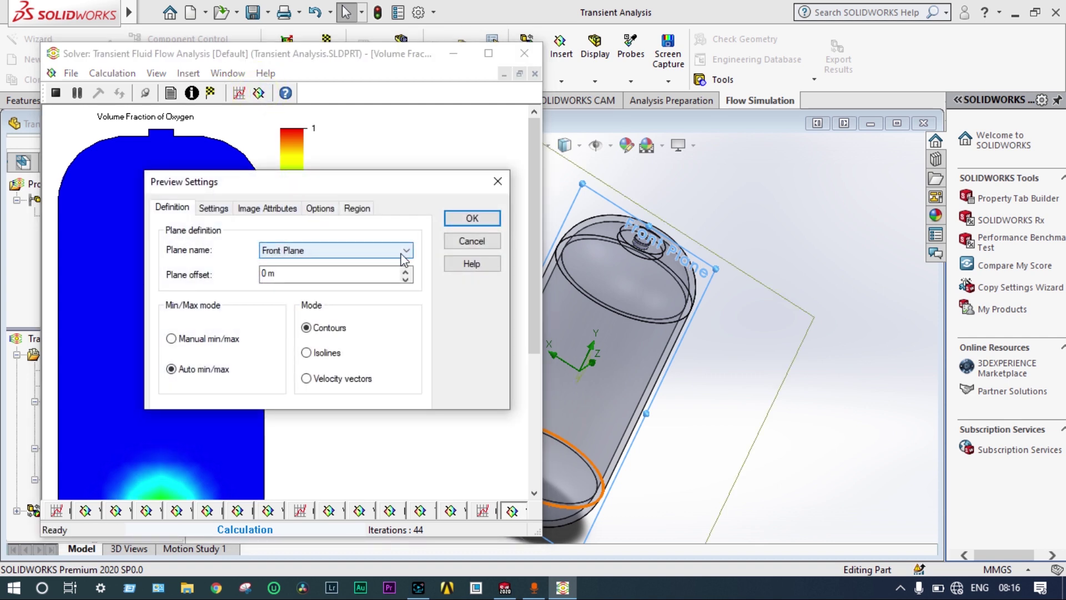
{"action": "left_click", "coordinate": [283, 211]}
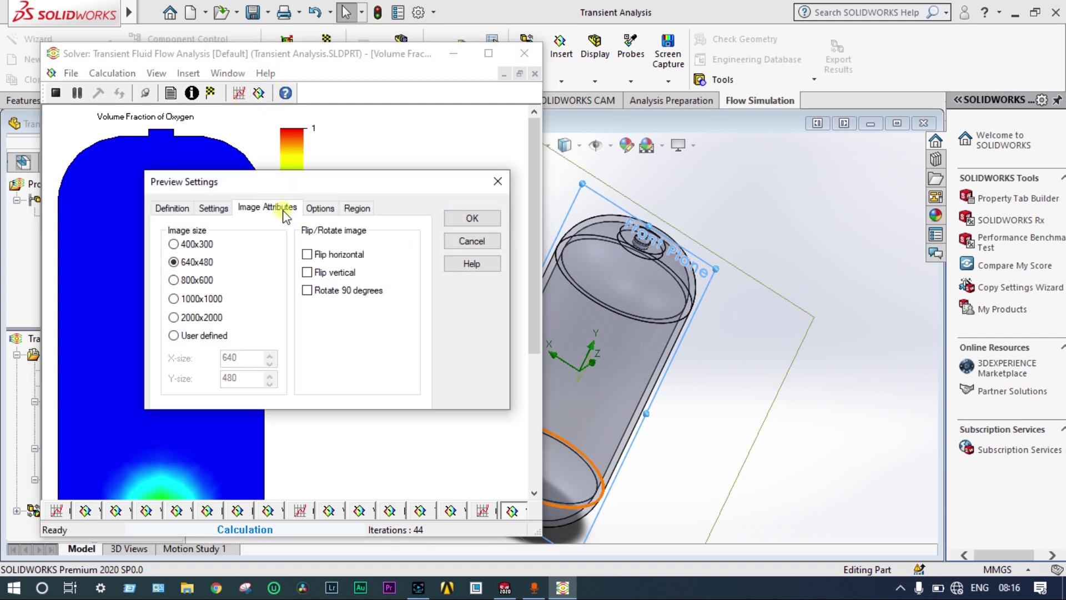
{"action": "left_click", "coordinate": [173, 244]}
{"action": "left_click", "coordinate": [472, 219]}
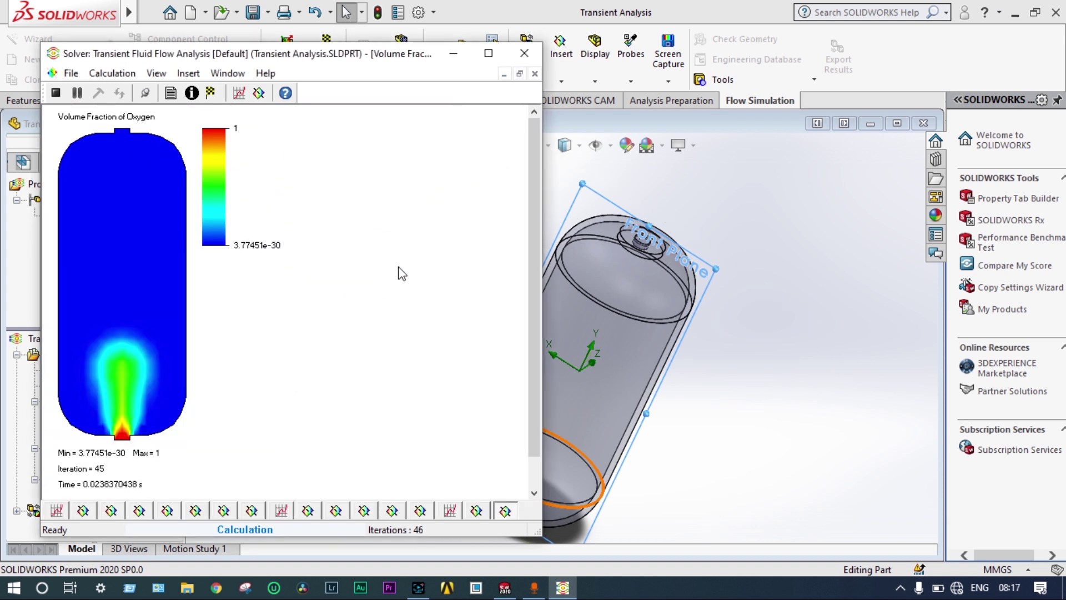
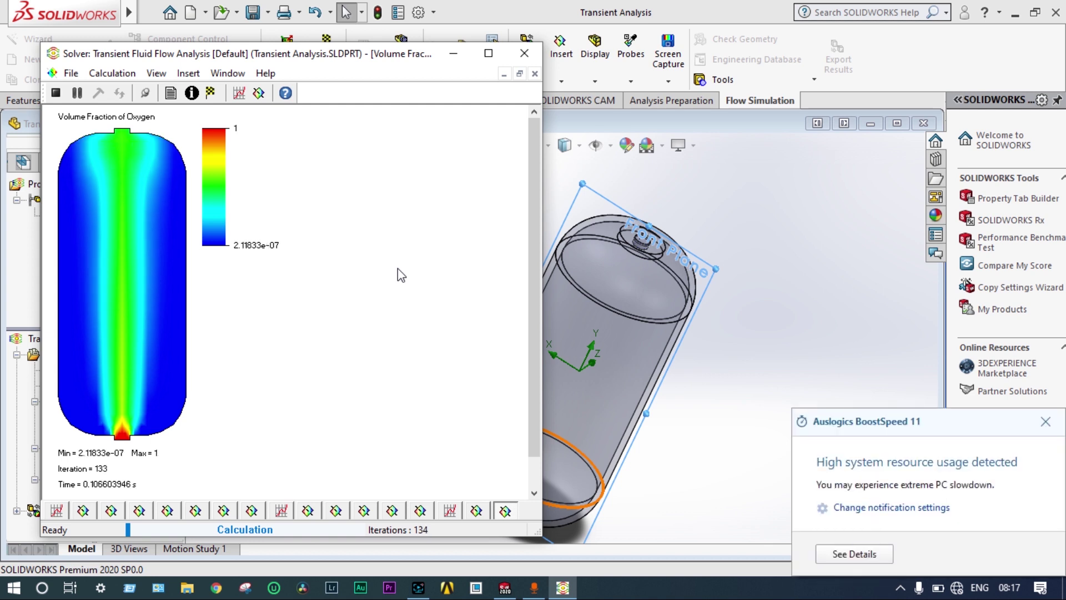
Step: Dismiss the system resource notification and insert a Front Plane contour preview of Volume Fraction of Butane
{"action": "left_click", "coordinate": [1046, 421]}
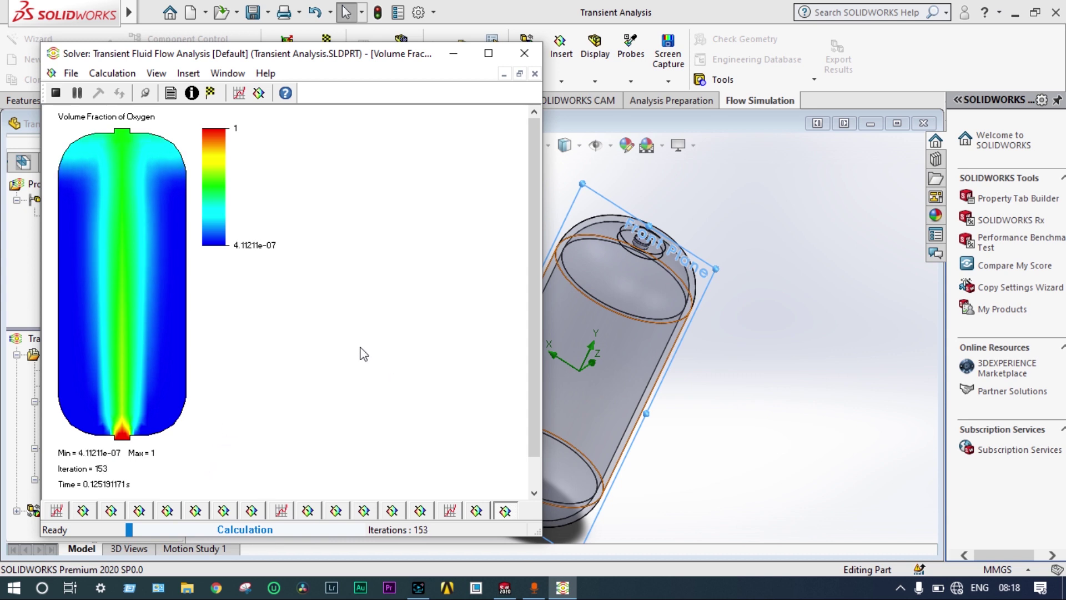
{"action": "left_click", "coordinate": [260, 94]}
{"action": "left_click", "coordinate": [471, 220]}
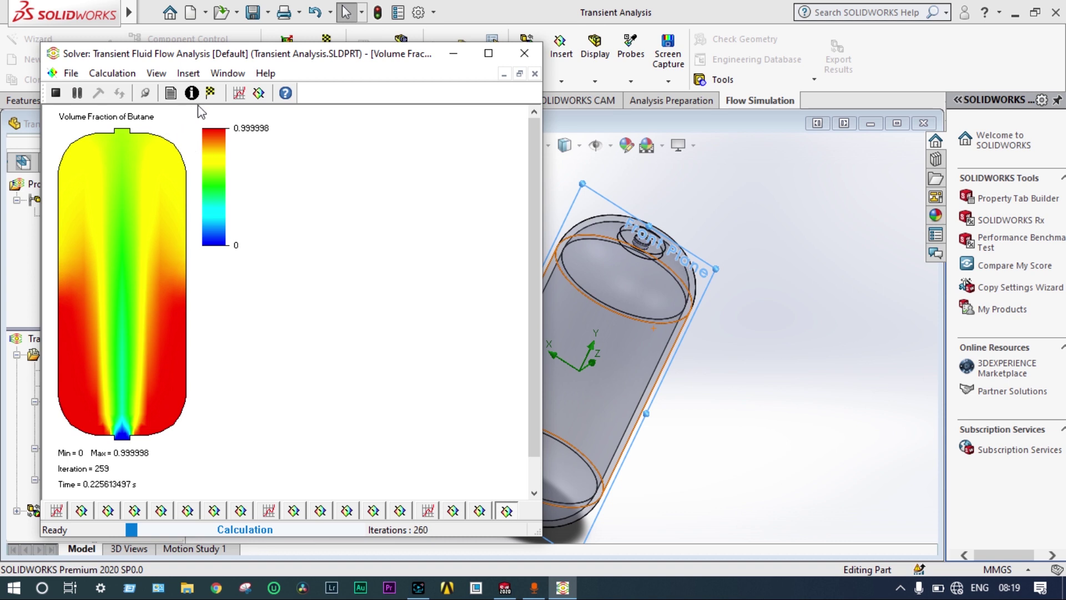
Step: Insert a solver preview on the Front Plane showing contours of Velocity
{"action": "left_click", "coordinate": [260, 94]}
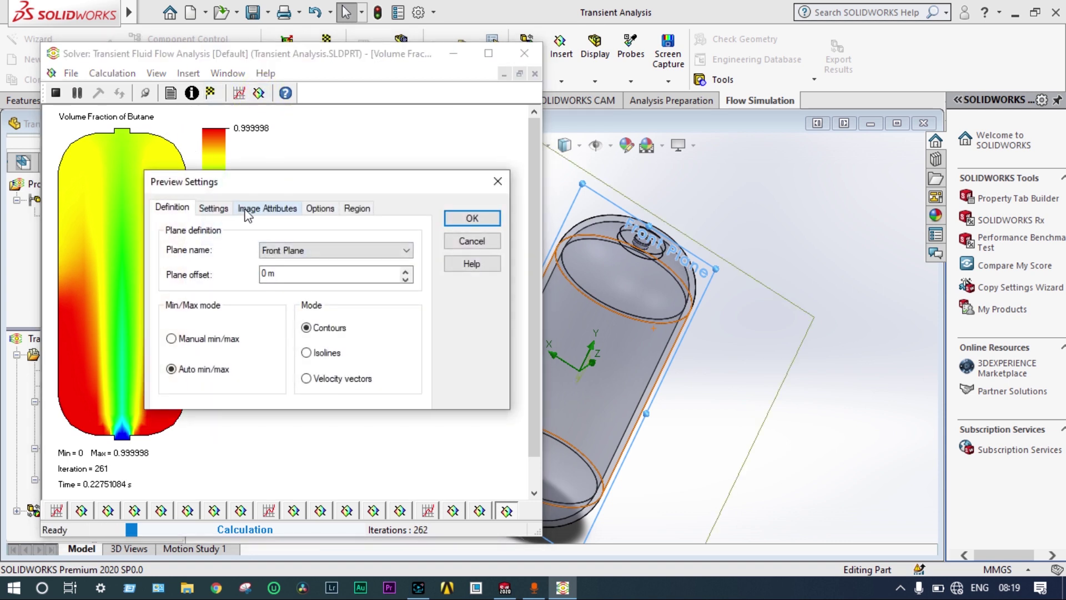
{"action": "left_click", "coordinate": [214, 207]}
{"action": "left_click", "coordinate": [333, 249]}
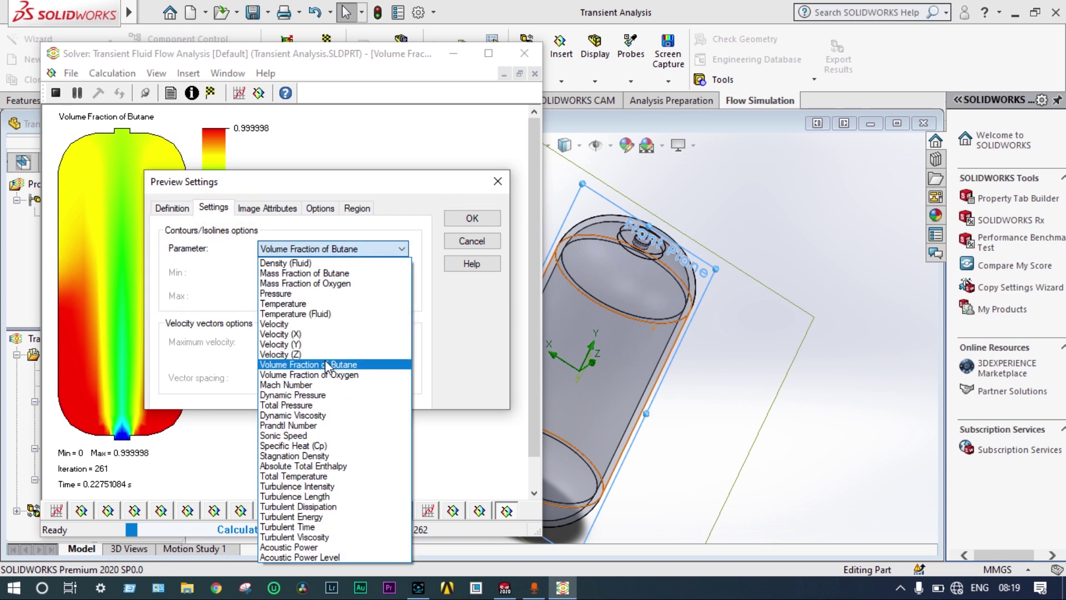
{"action": "left_click", "coordinate": [319, 326]}
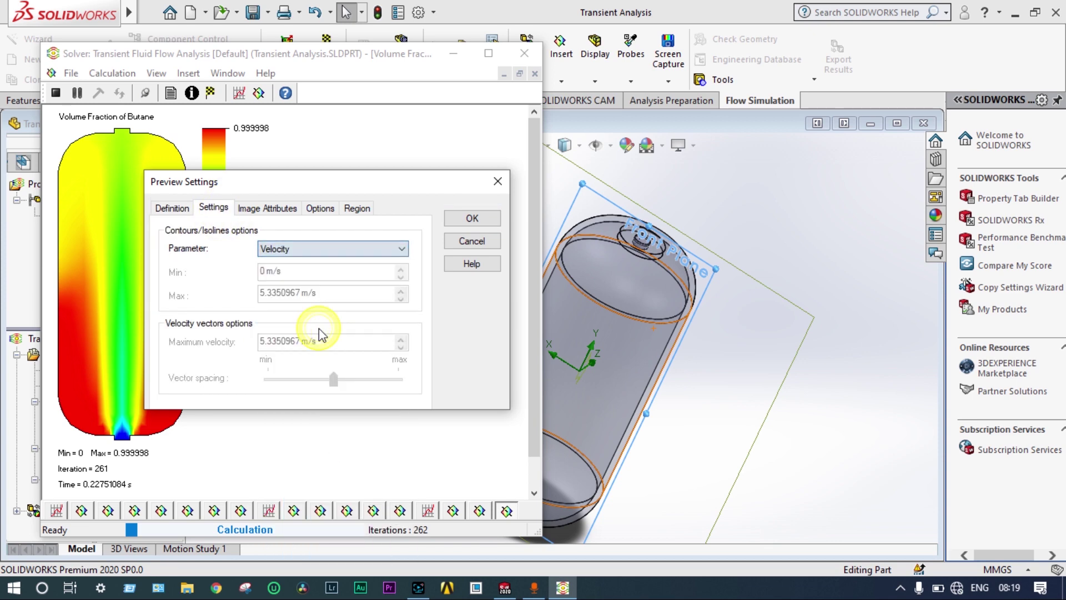
{"action": "left_click", "coordinate": [469, 220]}
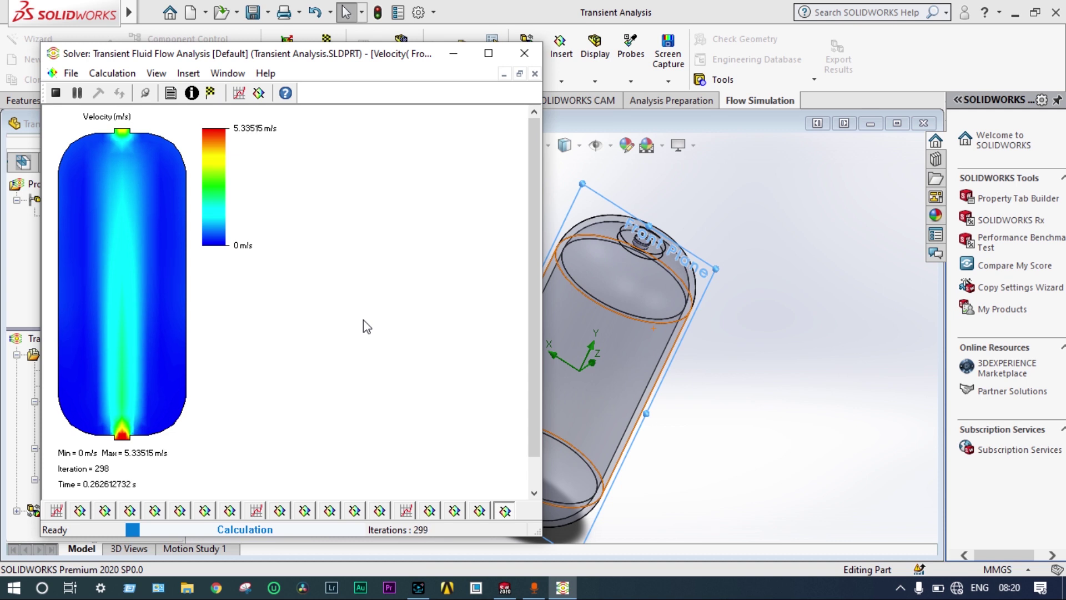
Step: Insert a solver preview on the Front Plane showing contours of Pressure
{"action": "left_click", "coordinate": [258, 93]}
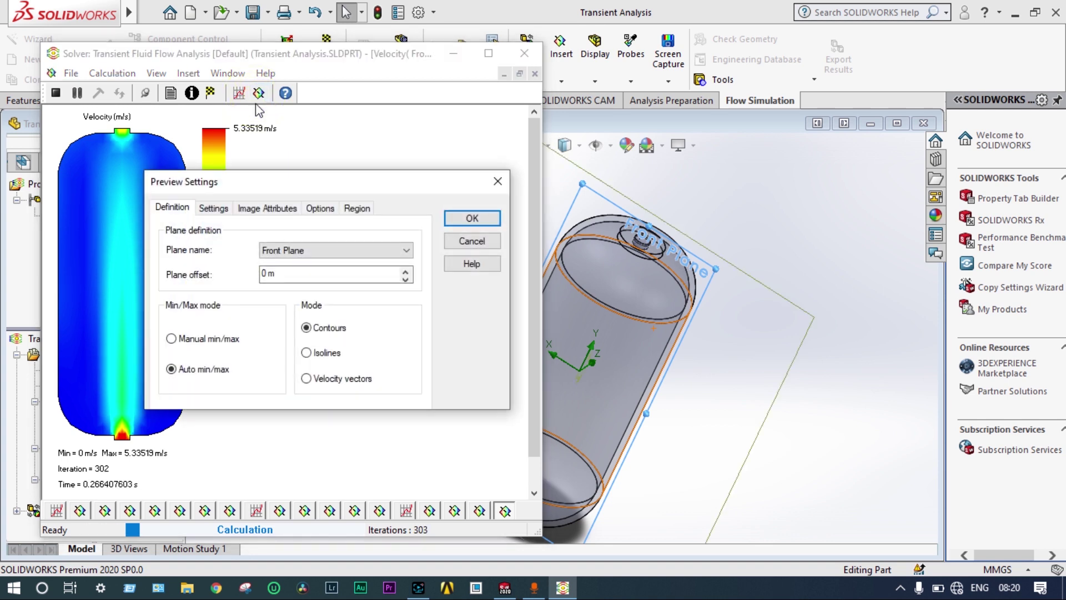
{"action": "left_click", "coordinate": [214, 209]}
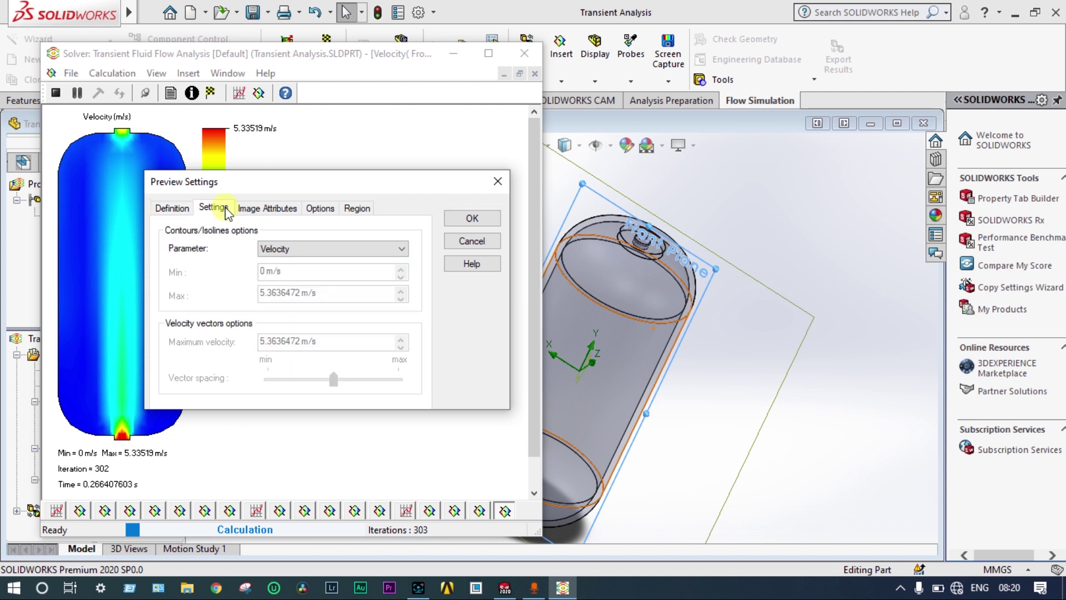
{"action": "left_click", "coordinate": [401, 249]}
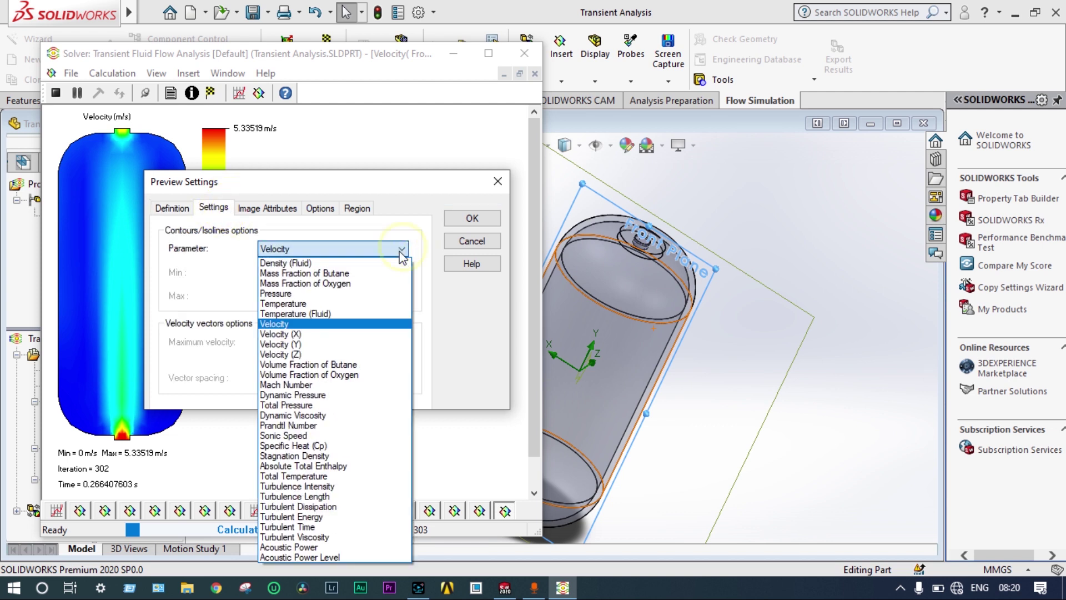
{"action": "left_click", "coordinate": [335, 293]}
{"action": "left_click", "coordinate": [467, 218]}
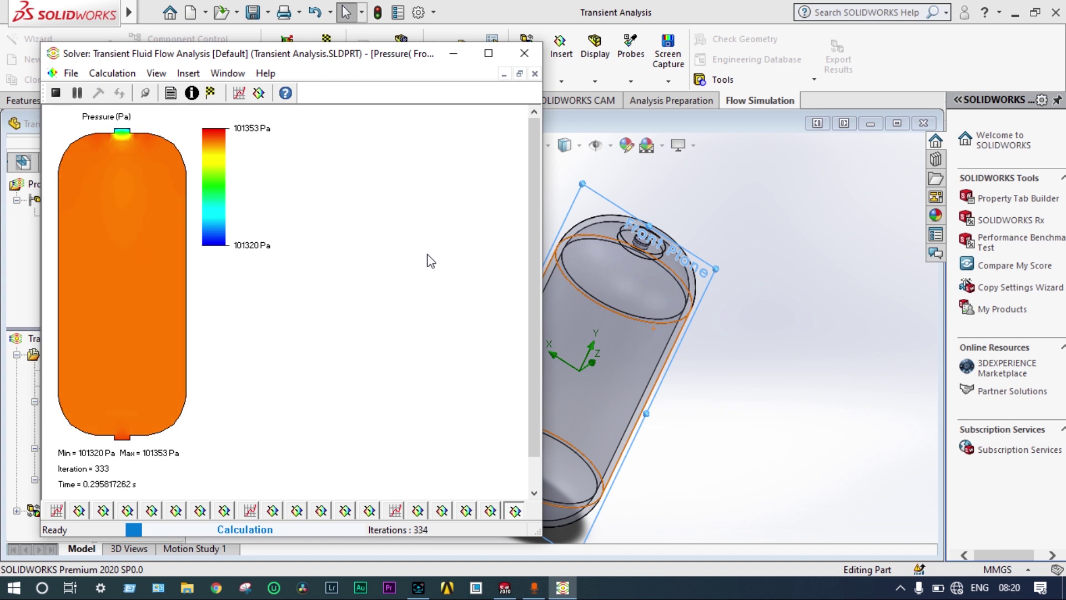
Step: Insert a solver preview on the Front Plane showing contours of Temperature
{"action": "left_click", "coordinate": [260, 99]}
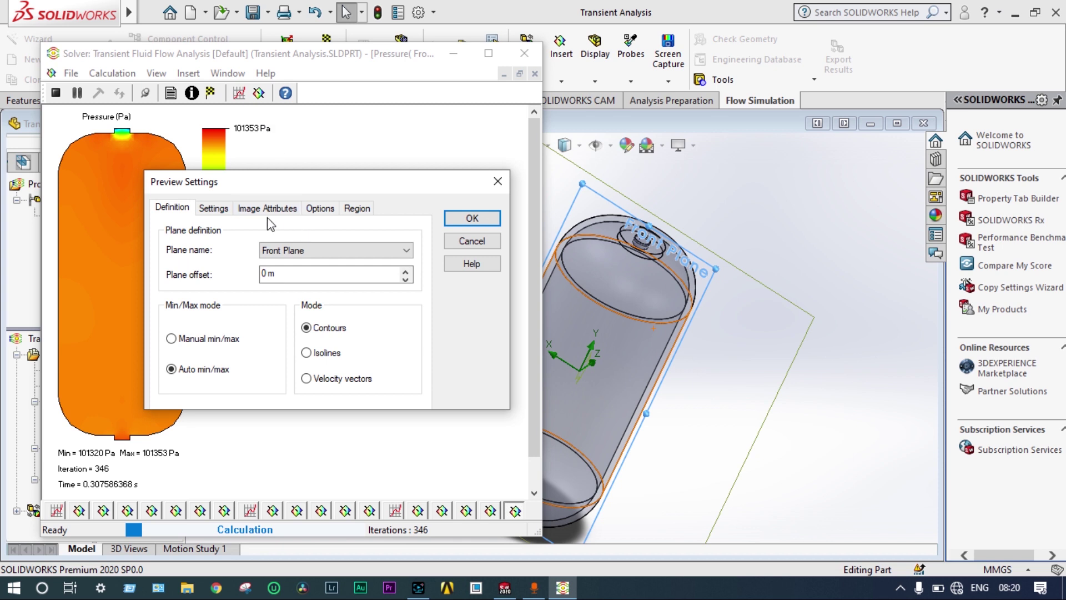
{"action": "left_click", "coordinate": [227, 209]}
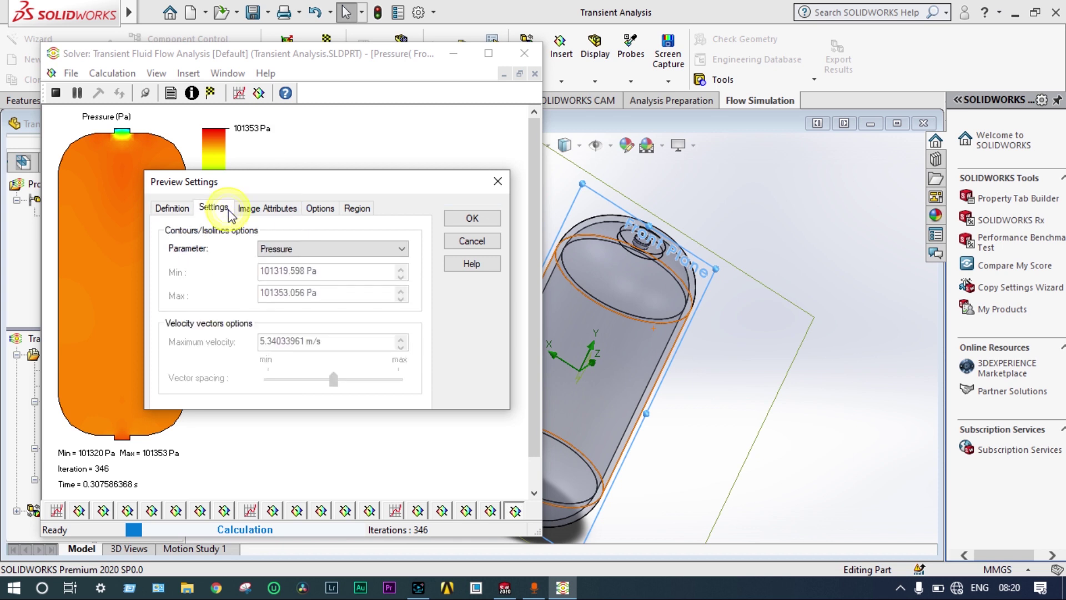
{"action": "left_click", "coordinate": [368, 249]}
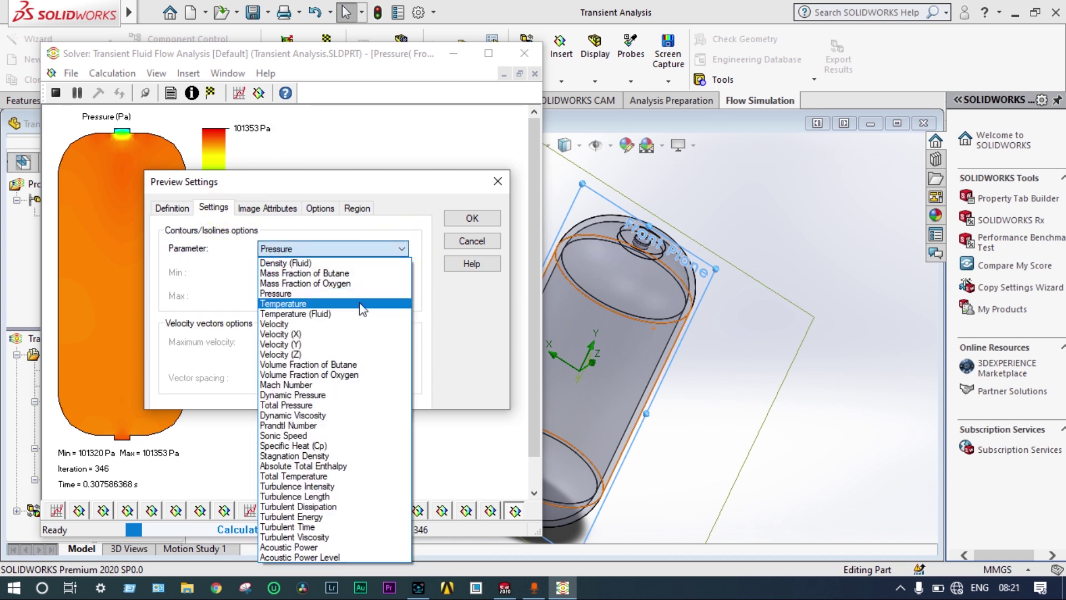
{"action": "left_click", "coordinate": [360, 304]}
{"action": "left_click", "coordinate": [470, 218]}
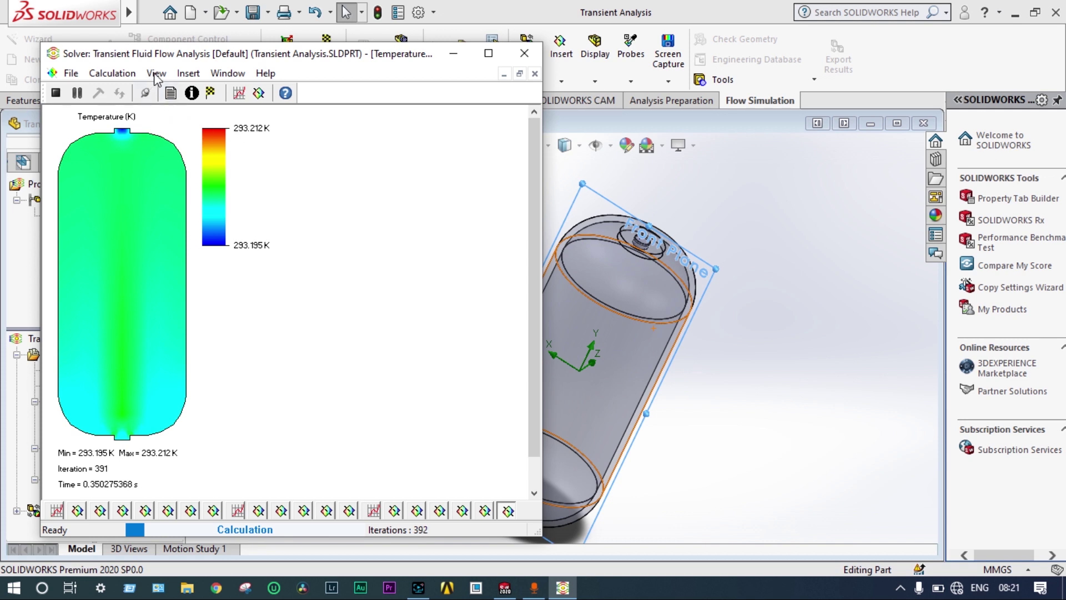
Step: Insert a solver preview on the Front Plane showing contours of Volume Fraction of Oxygen
{"action": "left_click", "coordinate": [260, 94]}
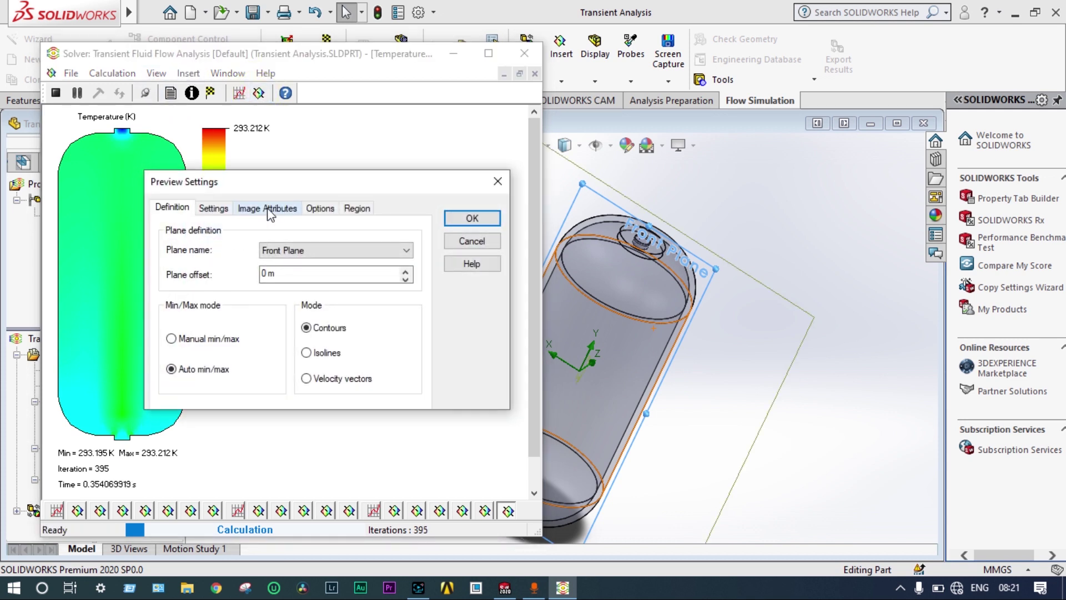
{"action": "left_click", "coordinate": [213, 207]}
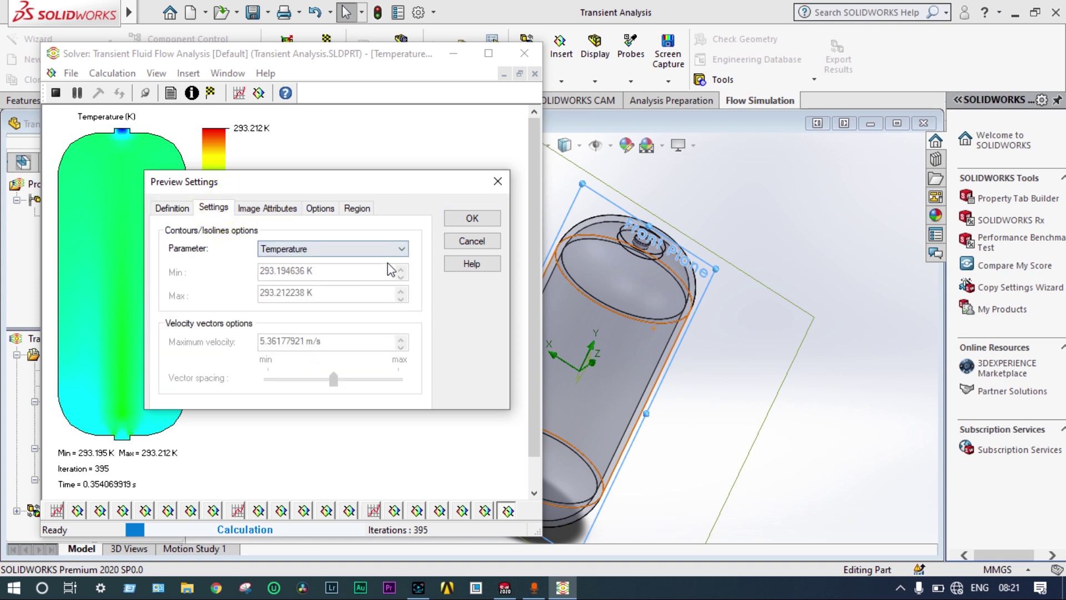
{"action": "left_click", "coordinate": [402, 251]}
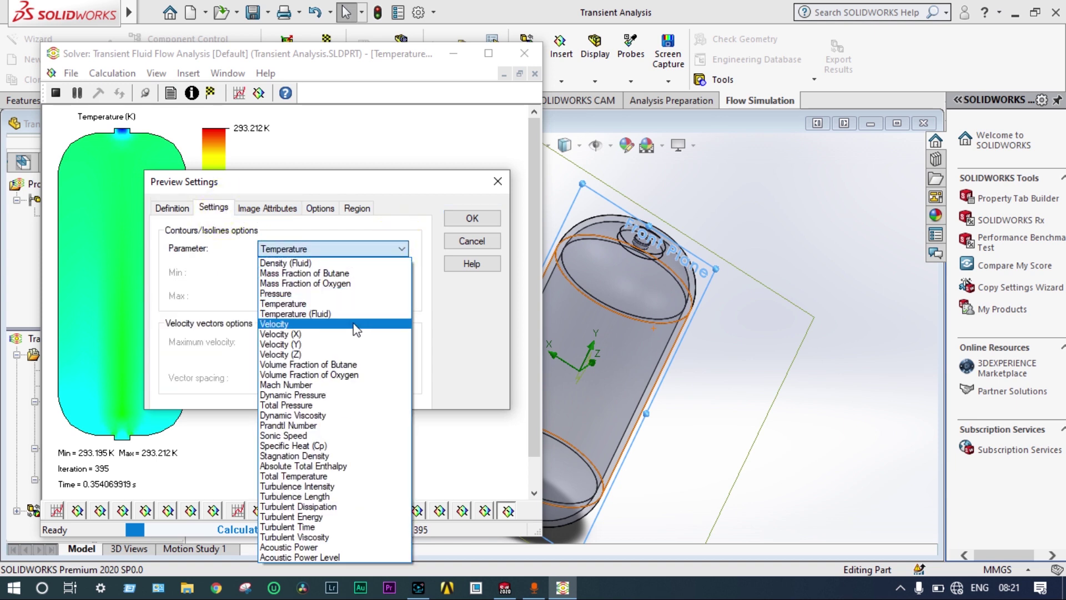
{"action": "left_click", "coordinate": [354, 375]}
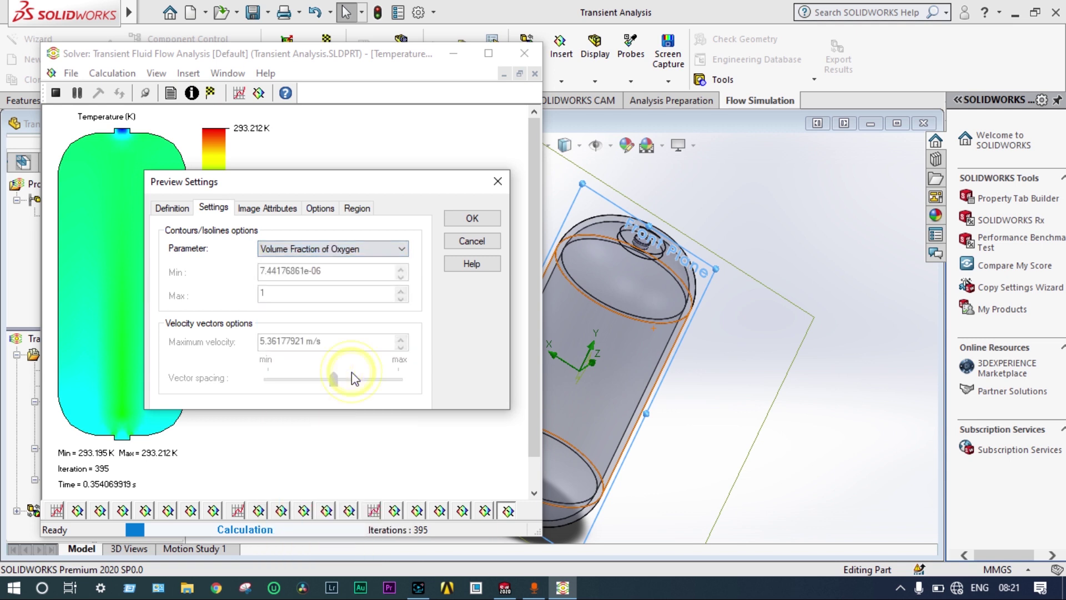
{"action": "left_click", "coordinate": [458, 220]}
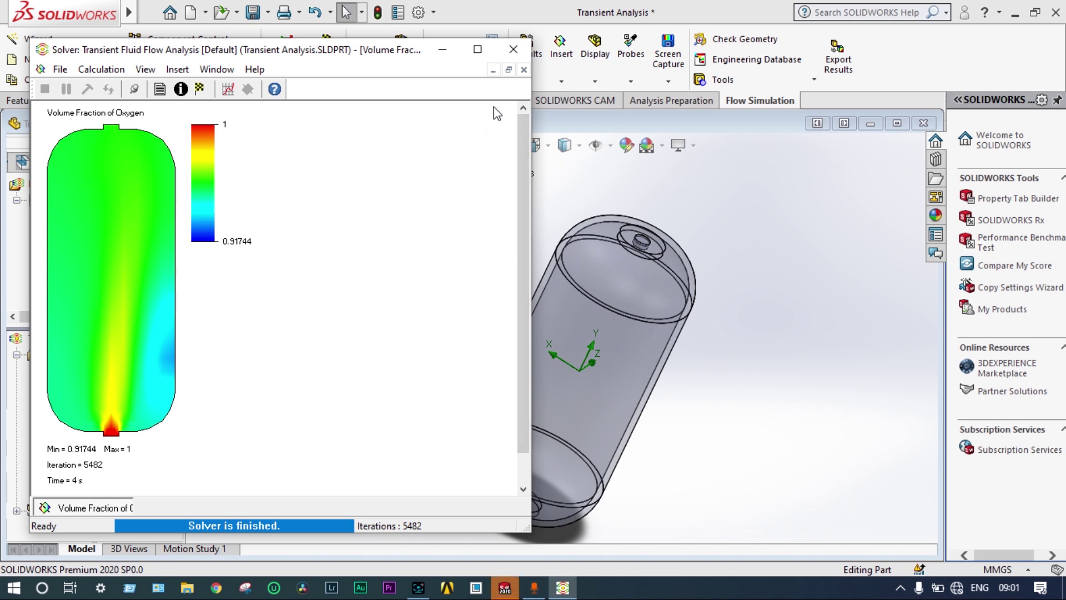
Step: Close the finished solver window and create a Front Plane cut plot with contours of Volume Fraction of Oxygen
{"action": "left_click", "coordinate": [513, 49]}
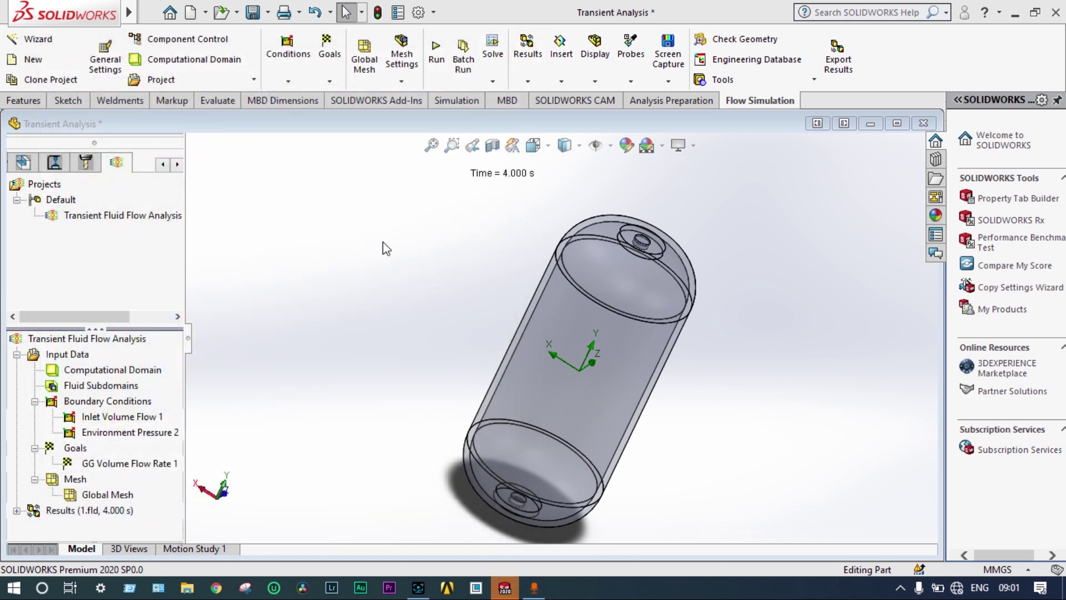
{"action": "double_click", "coordinate": [80, 509]}
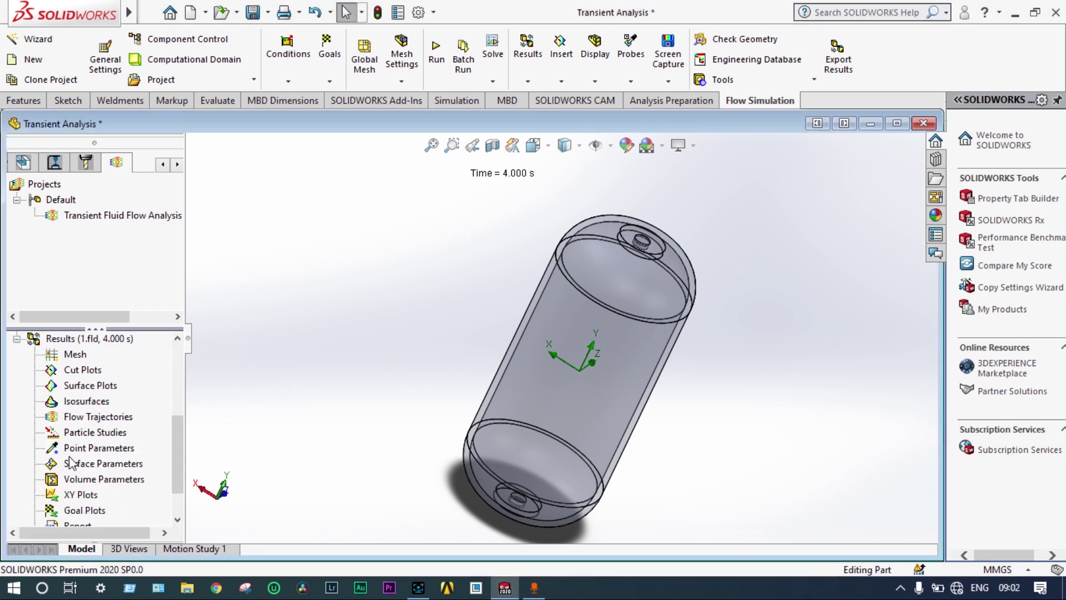
{"action": "right_click", "coordinate": [98, 371]}
{"action": "left_click", "coordinate": [110, 387]}
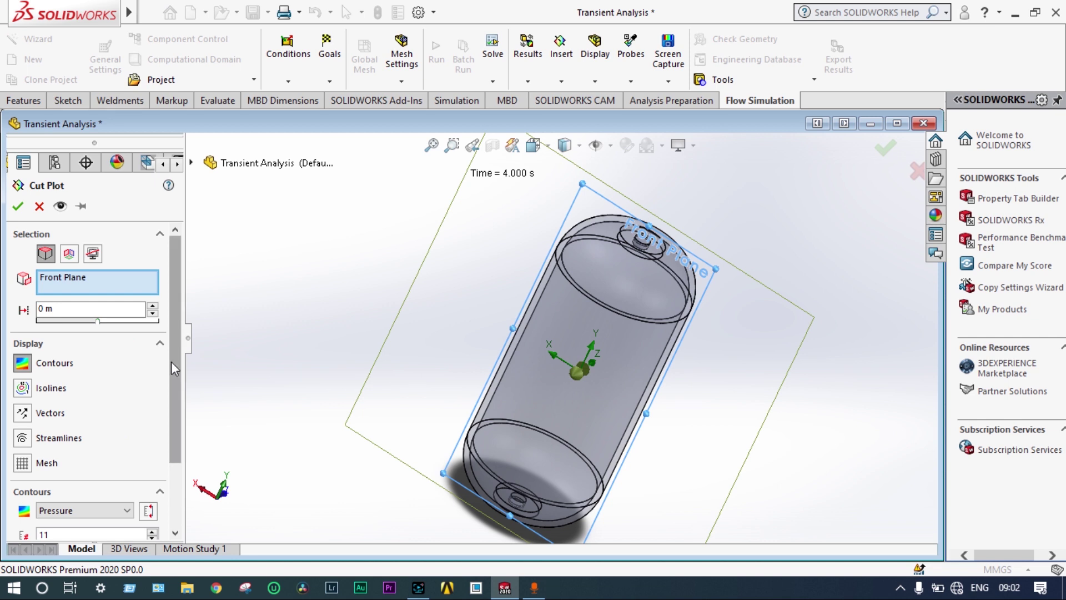
{"action": "left_click_drag", "start_coordinate": [172, 362], "coordinate": [160, 428]}
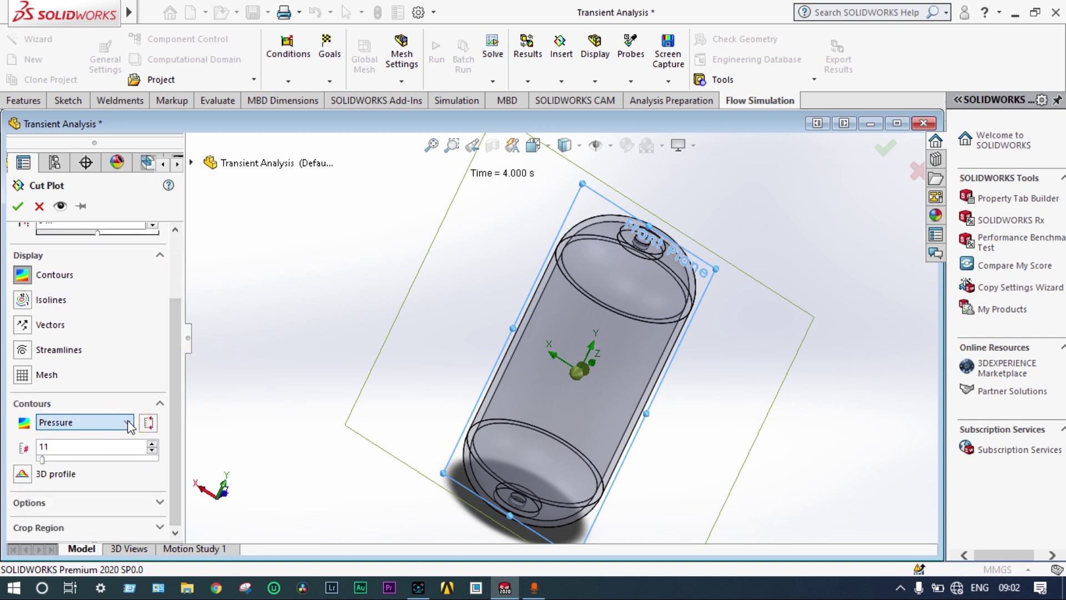
{"action": "left_click", "coordinate": [129, 423]}
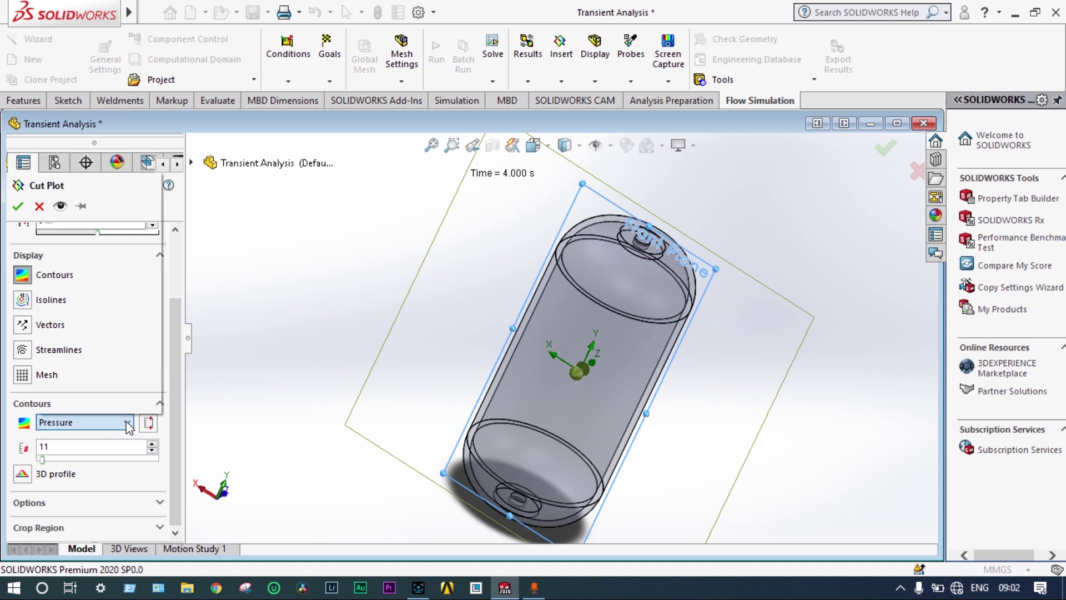
{"action": "left_click", "coordinate": [129, 424]}
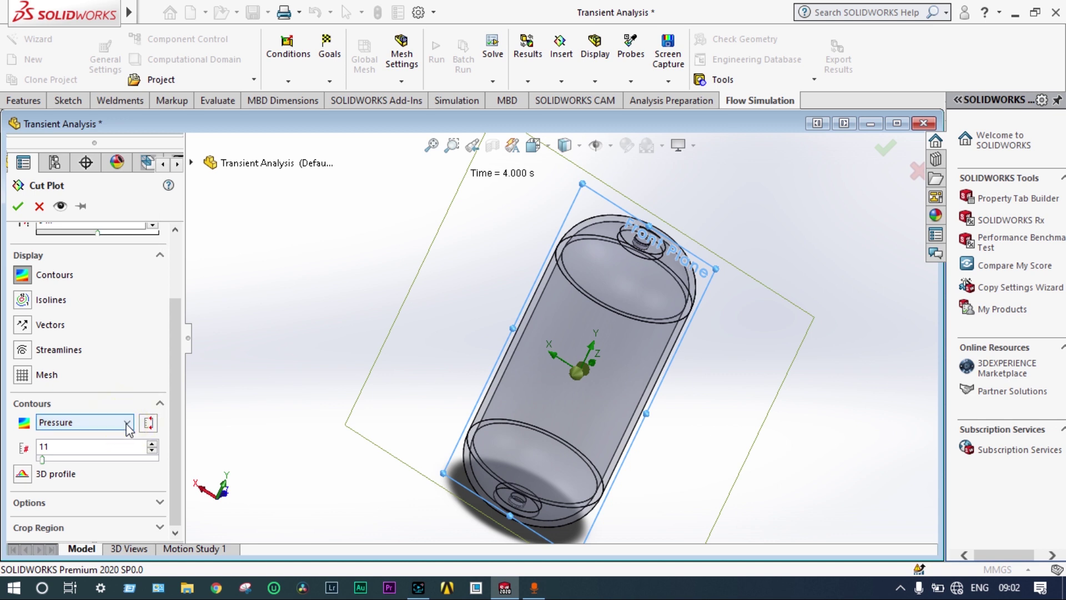
{"action": "left_click", "coordinate": [127, 425]}
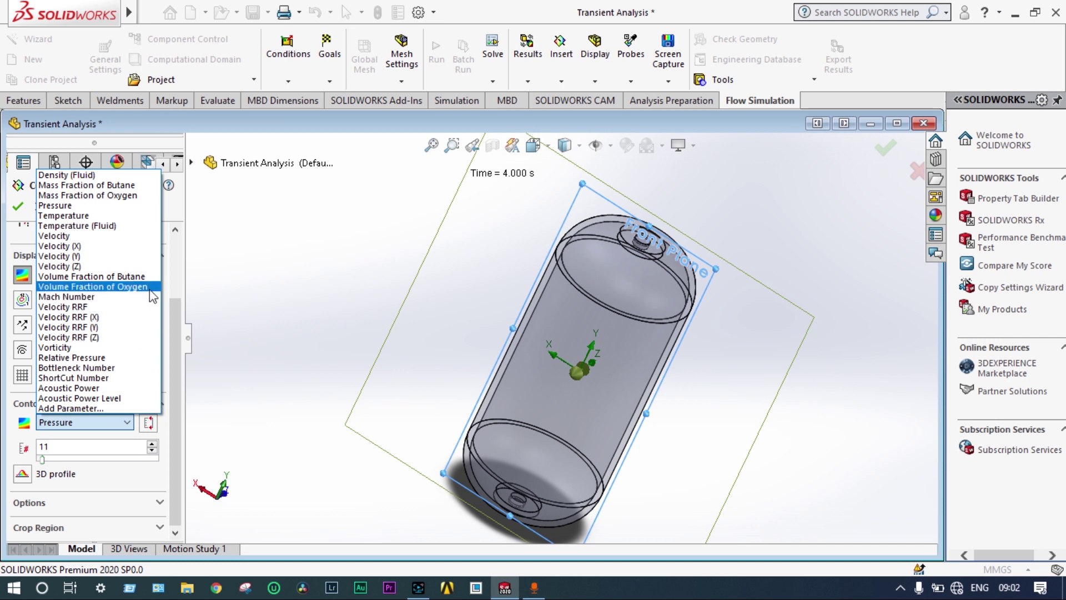
{"action": "left_click", "coordinate": [141, 288]}
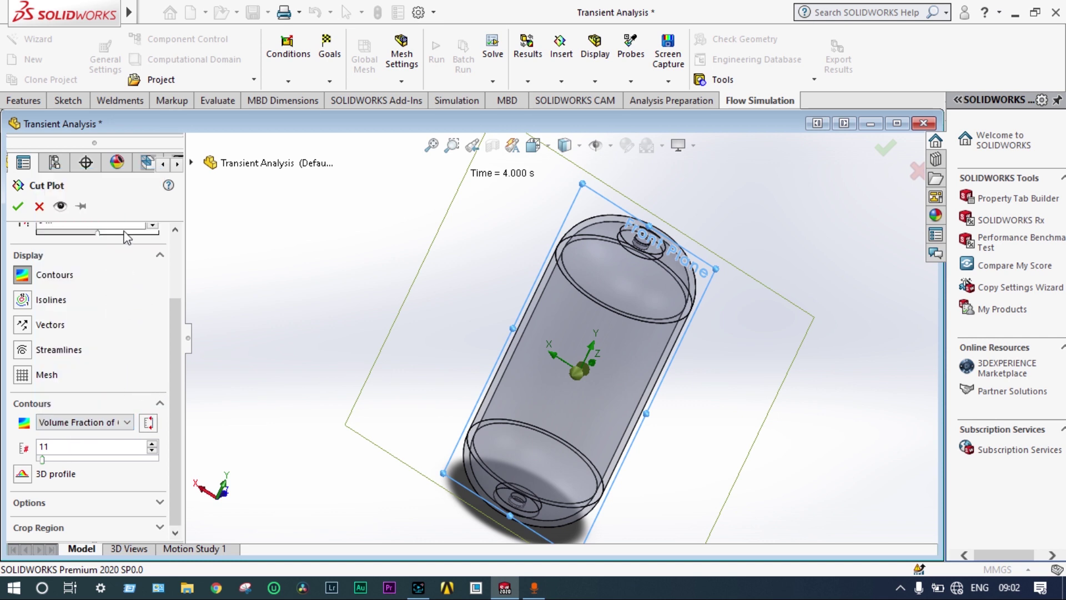
{"action": "left_click", "coordinate": [19, 207]}
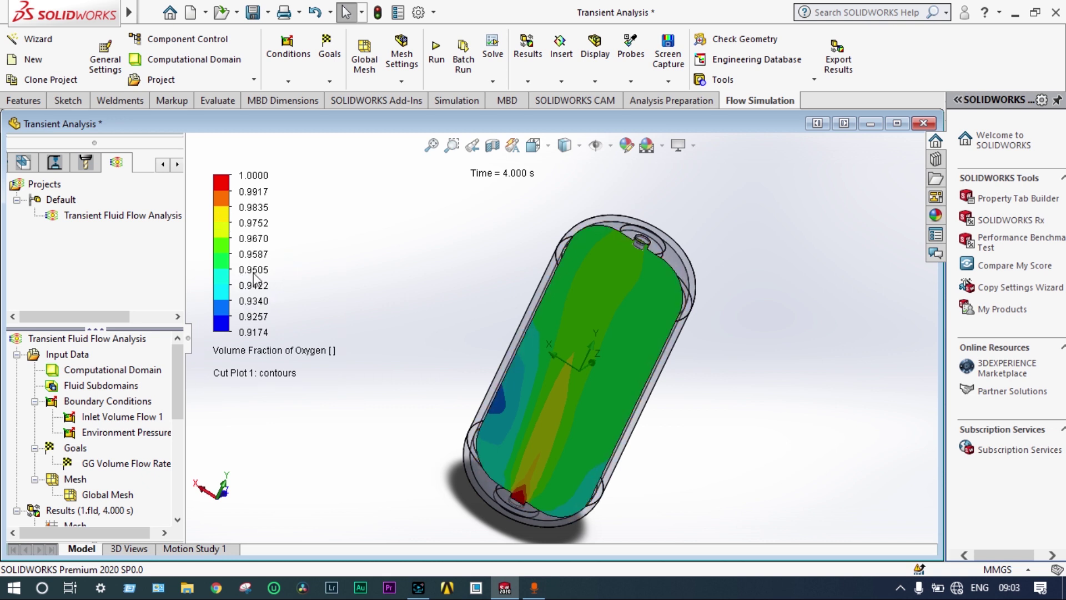
Step: Switch the cut plot's displayed parameter to Volume Fraction of Butane
{"action": "left_click", "coordinate": [237, 351]}
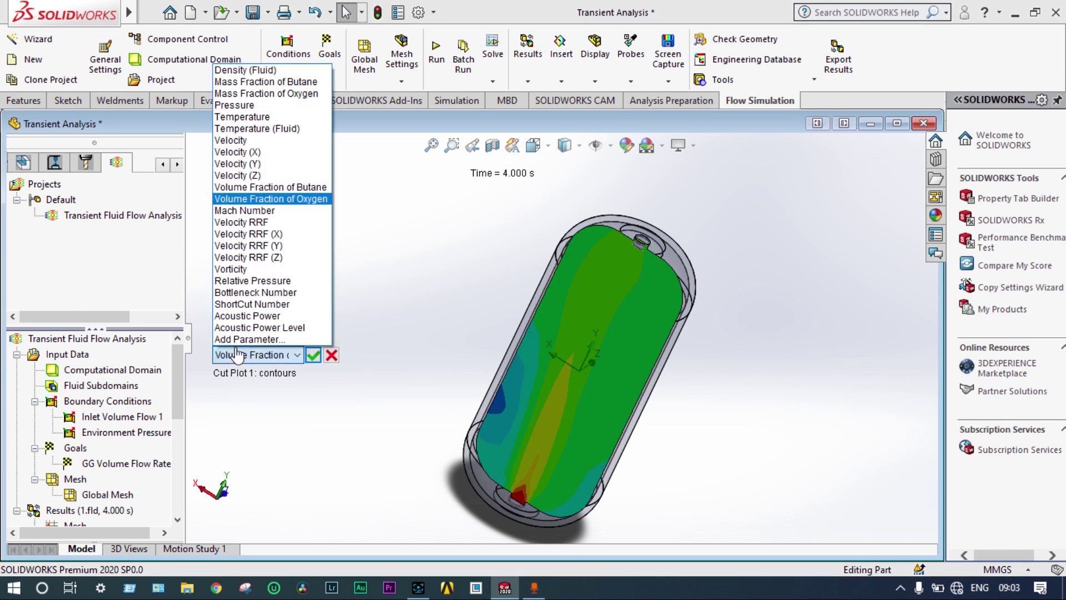
{"action": "left_click", "coordinate": [284, 187]}
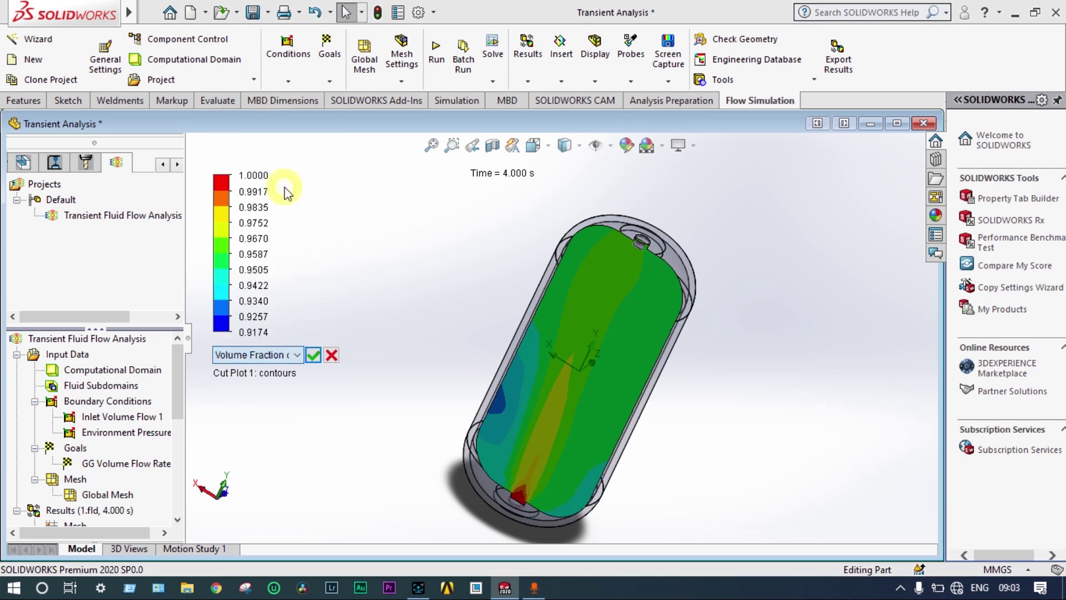
{"action": "left_click", "coordinate": [313, 356]}
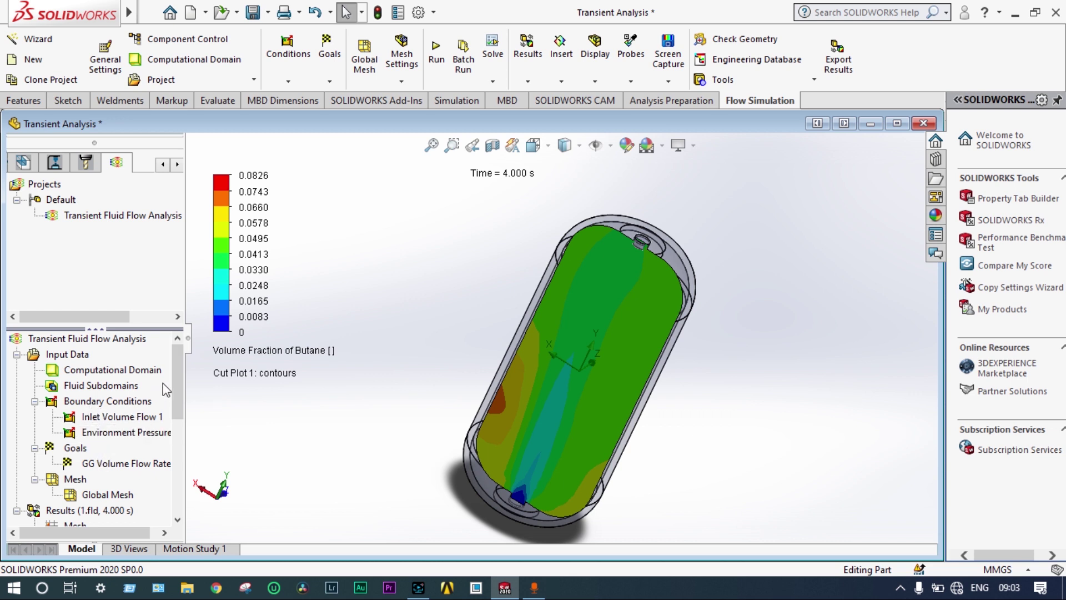
Step: Clear and hide Cut Plot 1, and play it as an animation moving through the vessel
{"action": "left_click_drag", "start_coordinate": [181, 376], "coordinate": [181, 388]}
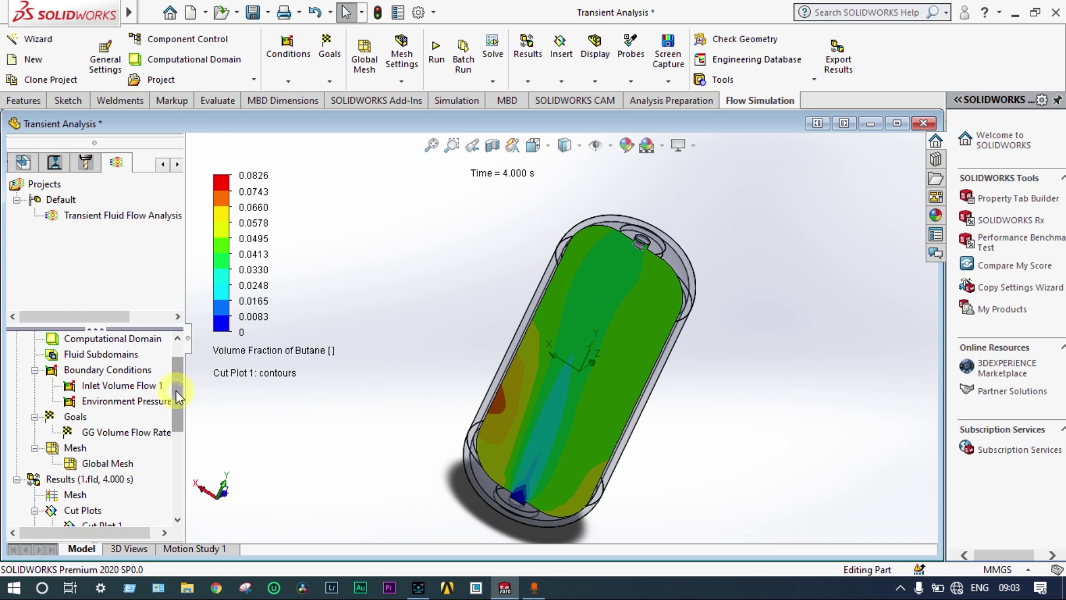
{"action": "left_click_drag", "start_coordinate": [177, 391], "coordinate": [176, 429]}
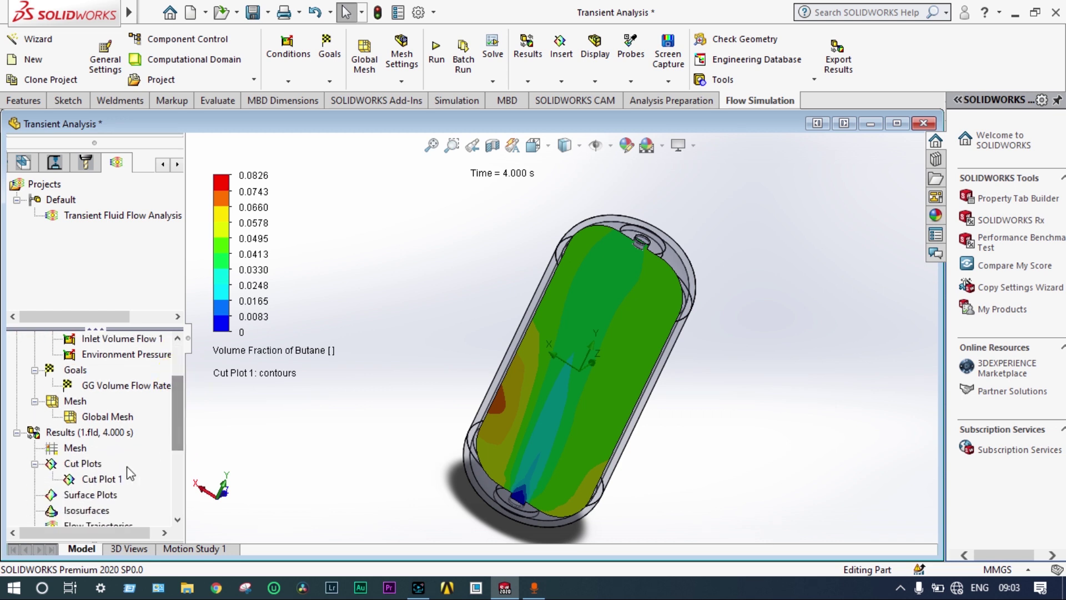
{"action": "right_click", "coordinate": [102, 479]}
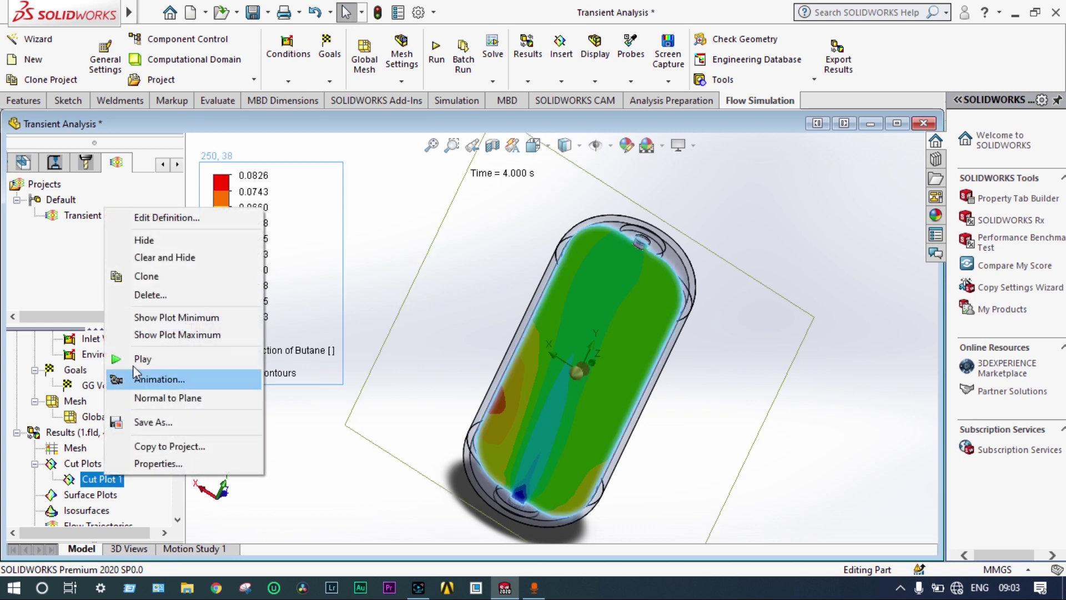
{"action": "left_click", "coordinate": [167, 257]}
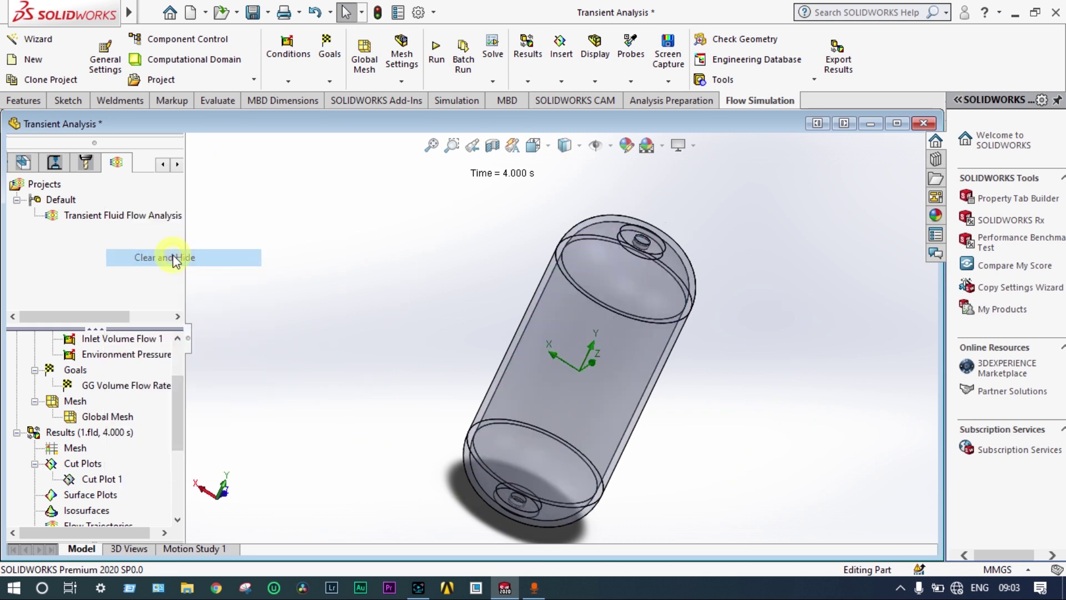
{"action": "right_click", "coordinate": [92, 482]}
{"action": "left_click", "coordinate": [127, 366]}
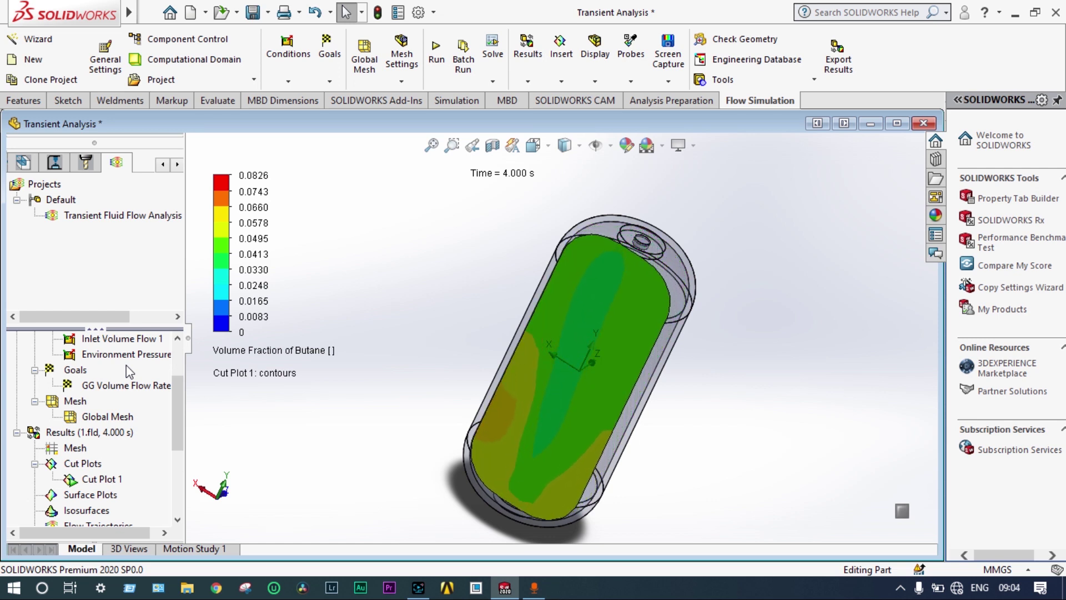
Step: End the cut plot playback by clearing and hiding Cut Plot 1
{"action": "left_click", "coordinate": [102, 480]}
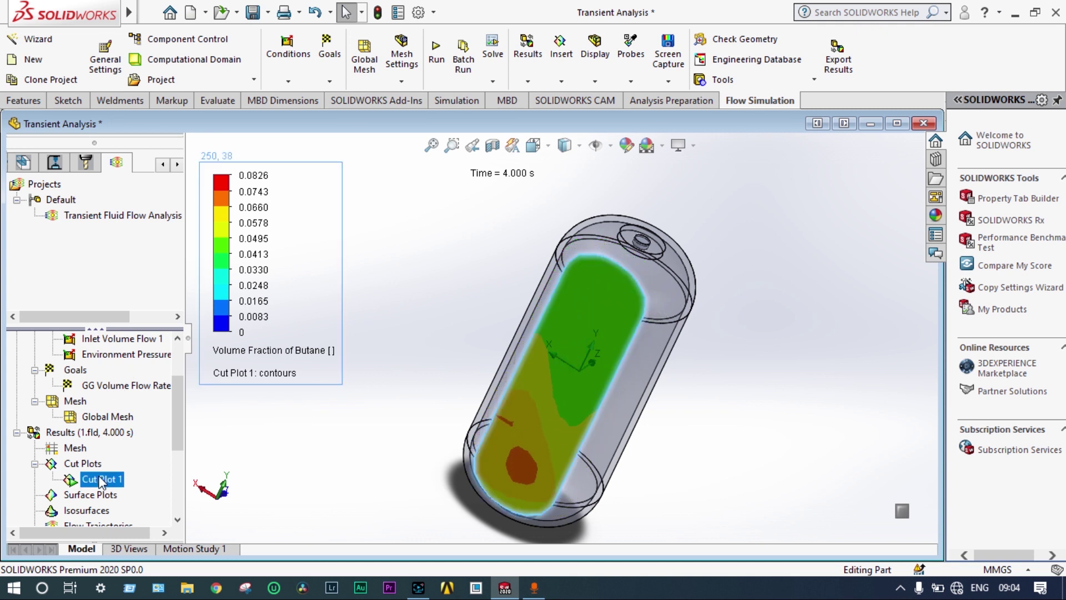
{"action": "right_click", "coordinate": [101, 480]}
{"action": "left_click", "coordinate": [176, 259]}
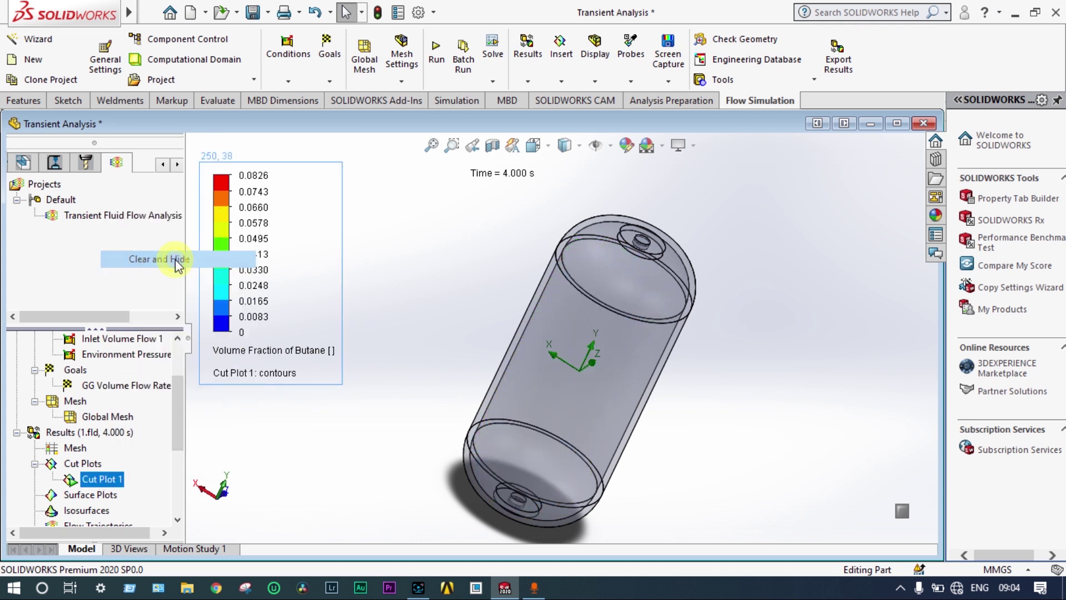
Step: Insert a Flow Trajectories plot and set its number of starting points to 40
{"action": "left_click_drag", "start_coordinate": [176, 421], "coordinate": [169, 451]}
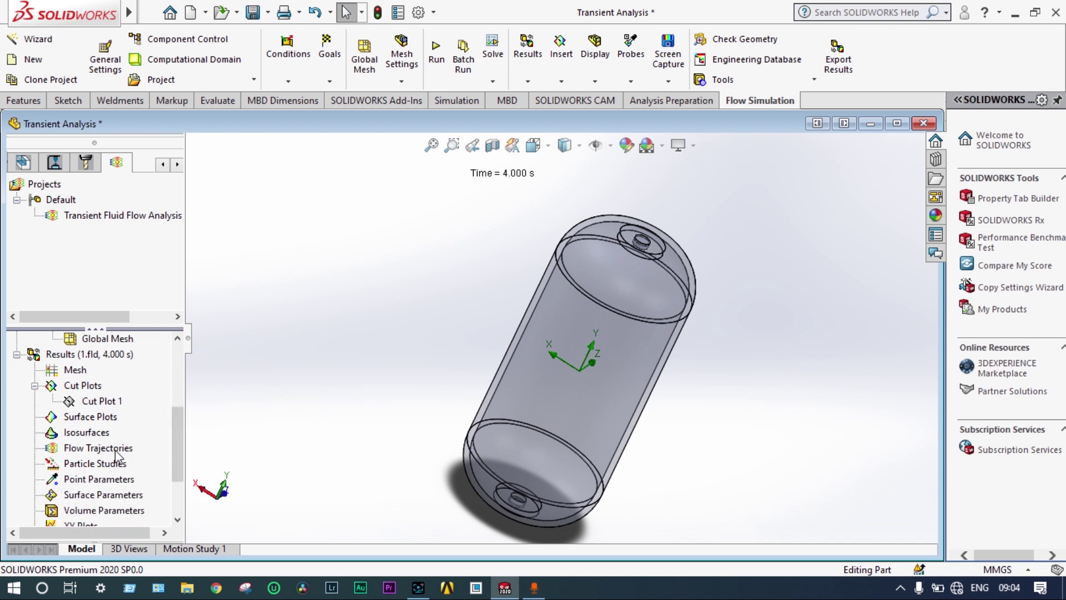
{"action": "right_click", "coordinate": [115, 450]}
{"action": "key", "text": "Escape"}
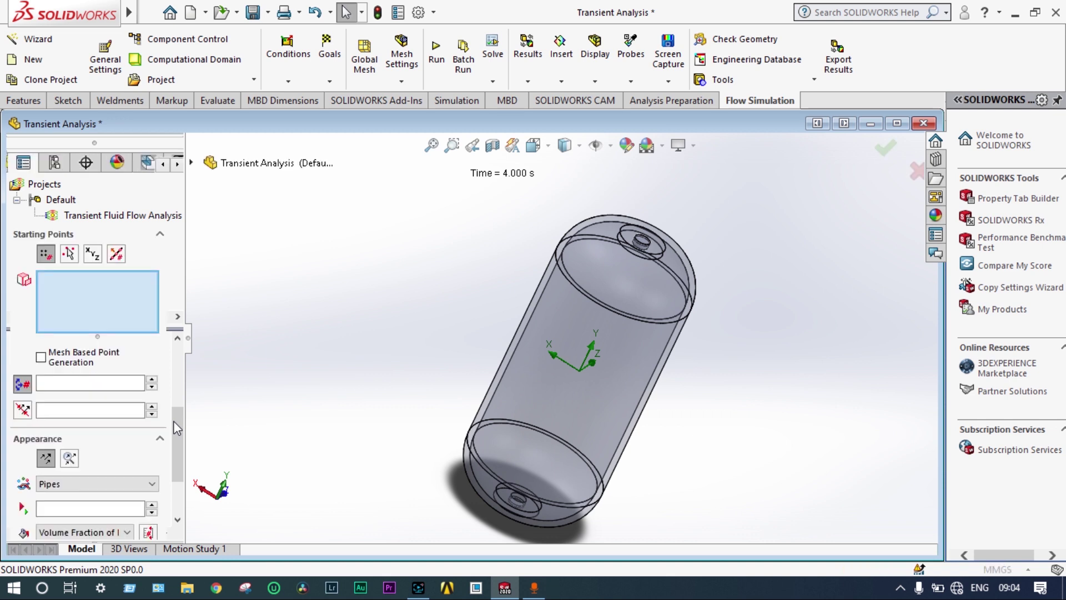
{"action": "left_click_drag", "start_coordinate": [177, 380], "coordinate": [177, 436]}
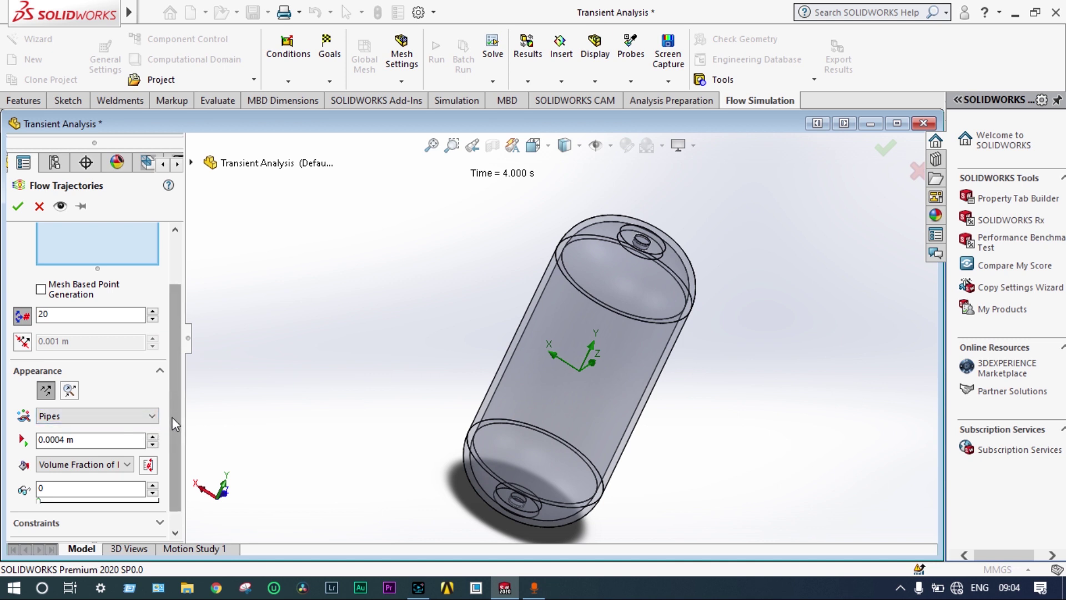
{"action": "scroll", "coordinate": [175, 425], "scroll_direction": "down", "scroll_amount": 1}
{"action": "left_click", "coordinate": [153, 291]}
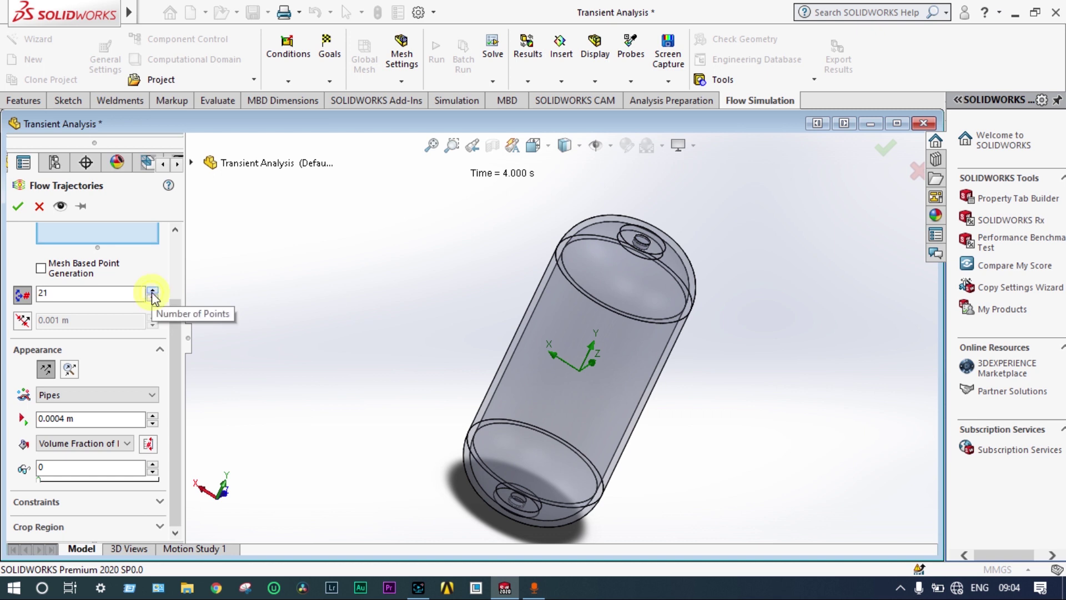
{"action": "left_click", "coordinate": [172, 411]}
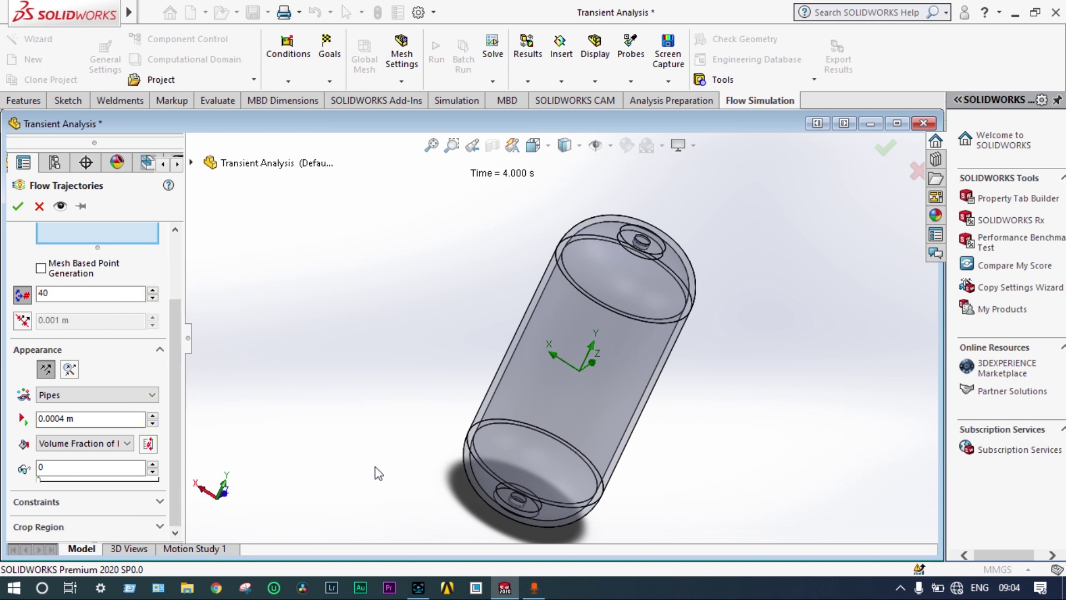
Step: Use Select Other on the small opening at the vessel's lower end to pick LID1 as the trajectories' starting reference
{"action": "middle_click_drag", "start_coordinate": [405, 495], "coordinate": [431, 372]}
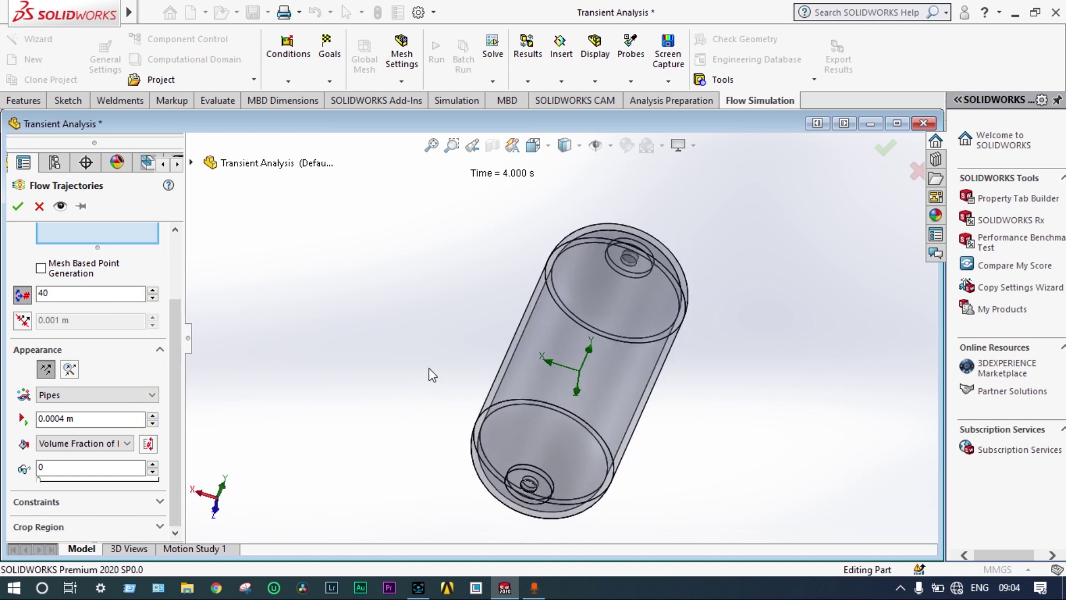
{"action": "scroll", "coordinate": [518, 506], "scroll_direction": "down", "scroll_amount": 5}
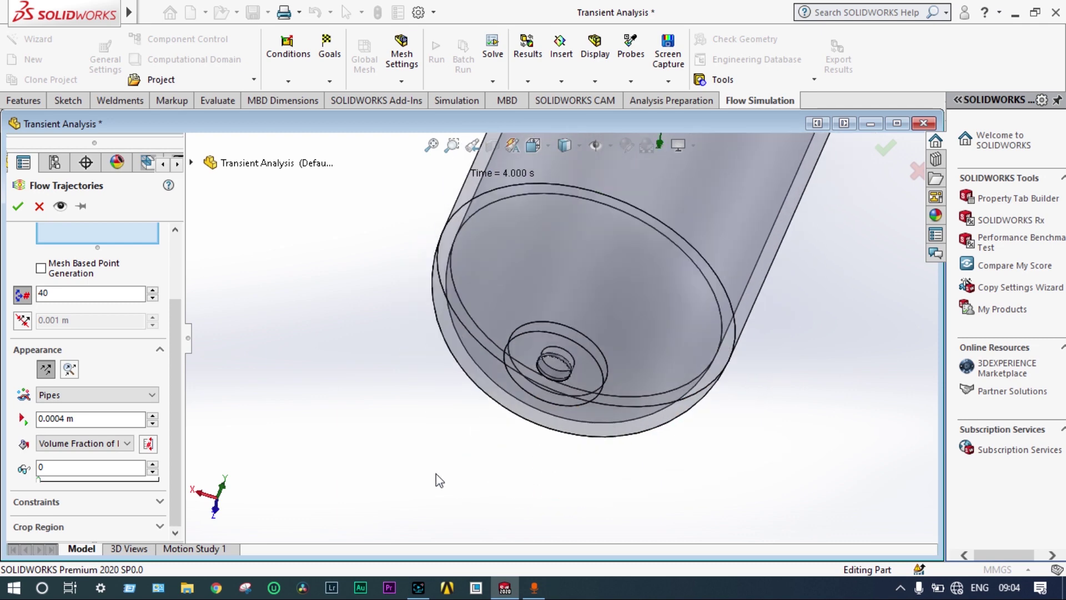
{"action": "right_click", "coordinate": [555, 370]}
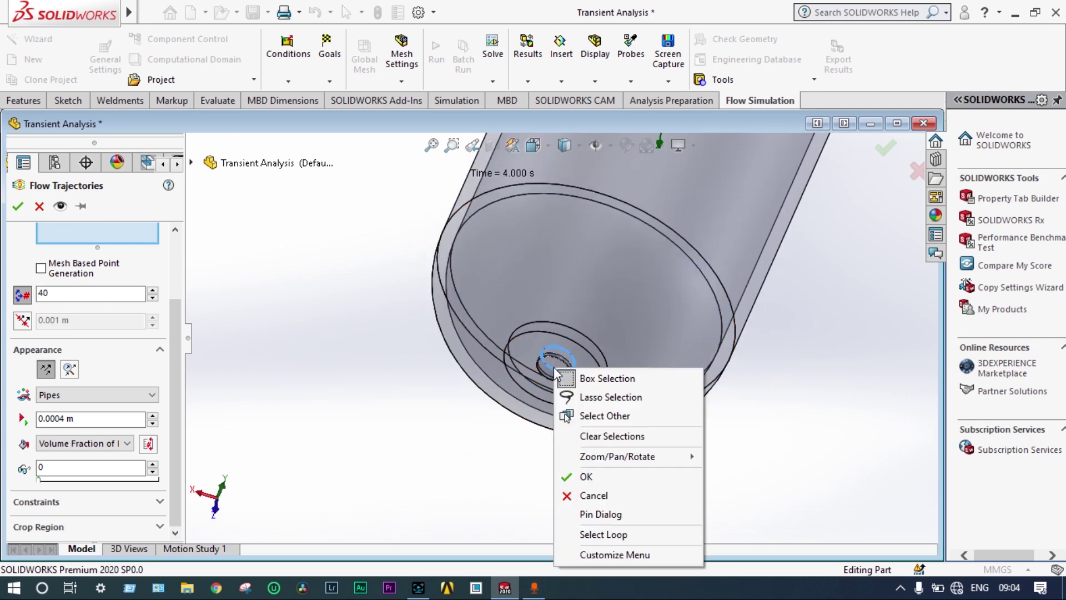
{"action": "left_click", "coordinate": [581, 416]}
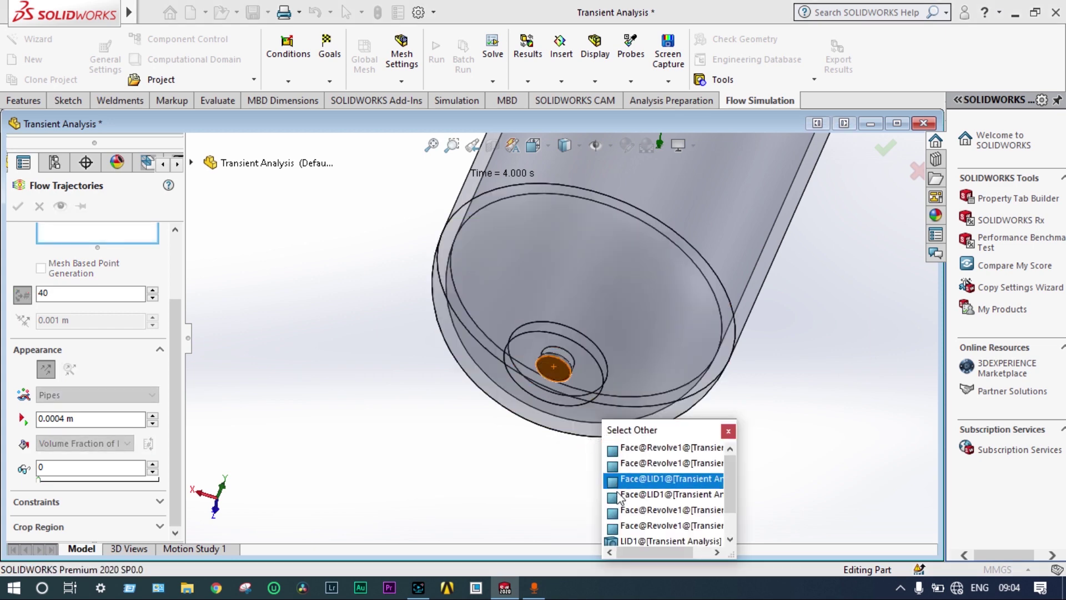
{"action": "left_click", "coordinate": [621, 541]}
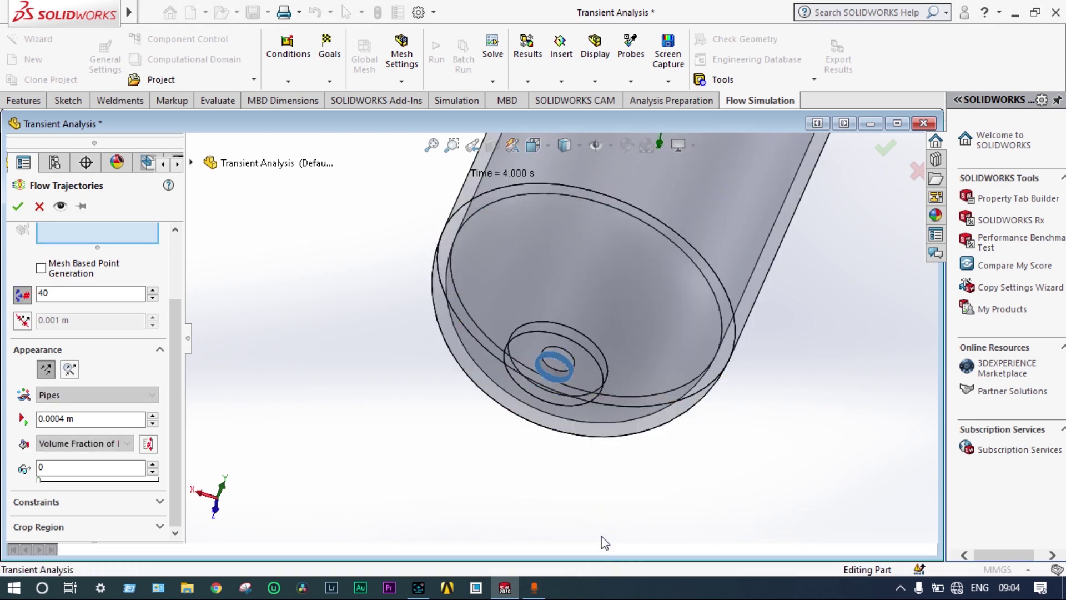
{"action": "mouse_move", "coordinate": [182, 361]}
{"action": "left_mouse_down"}
{"action": "mouse_move", "coordinate": [185, 316]}
{"action": "mouse_move", "coordinate": [184, 379]}
{"action": "left_mouse_up"}
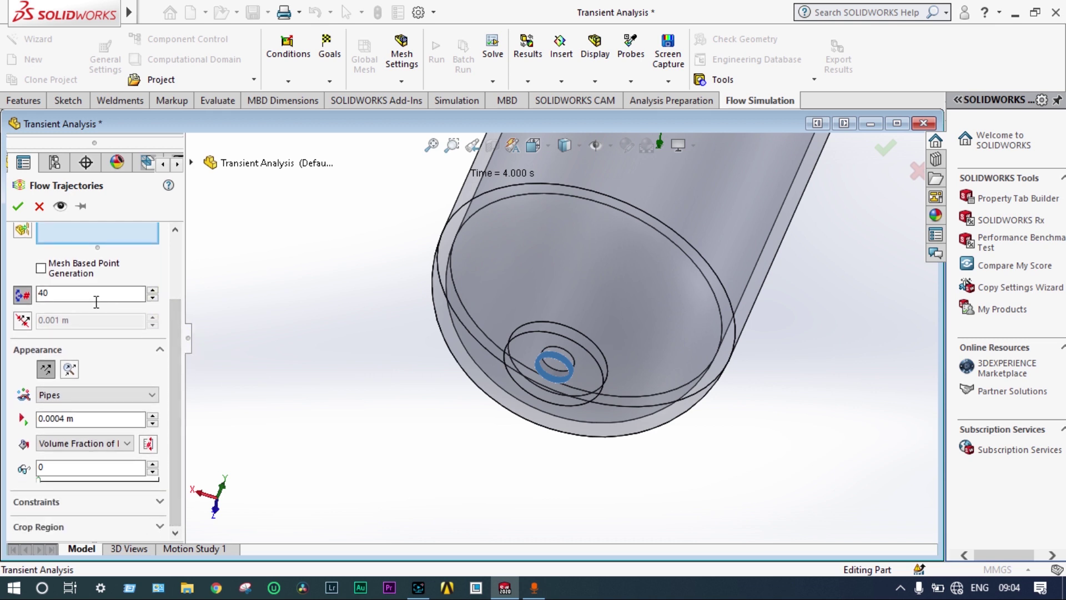
Step: Colour the flow trajectories by Volume Fraction of Oxygen and create the plot
{"action": "left_click", "coordinate": [127, 443]}
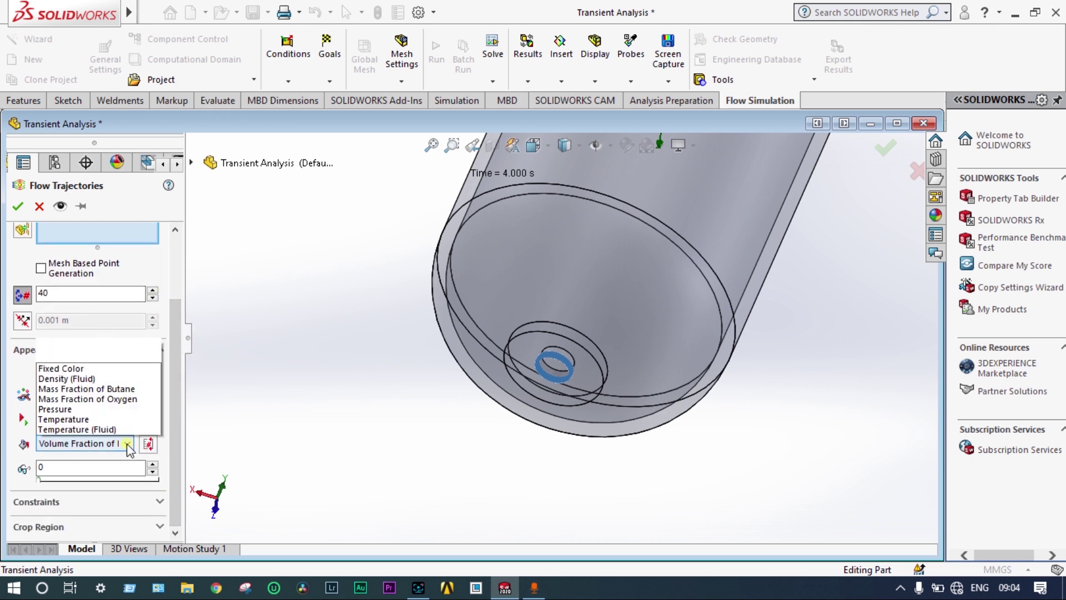
{"action": "left_click", "coordinate": [122, 309]}
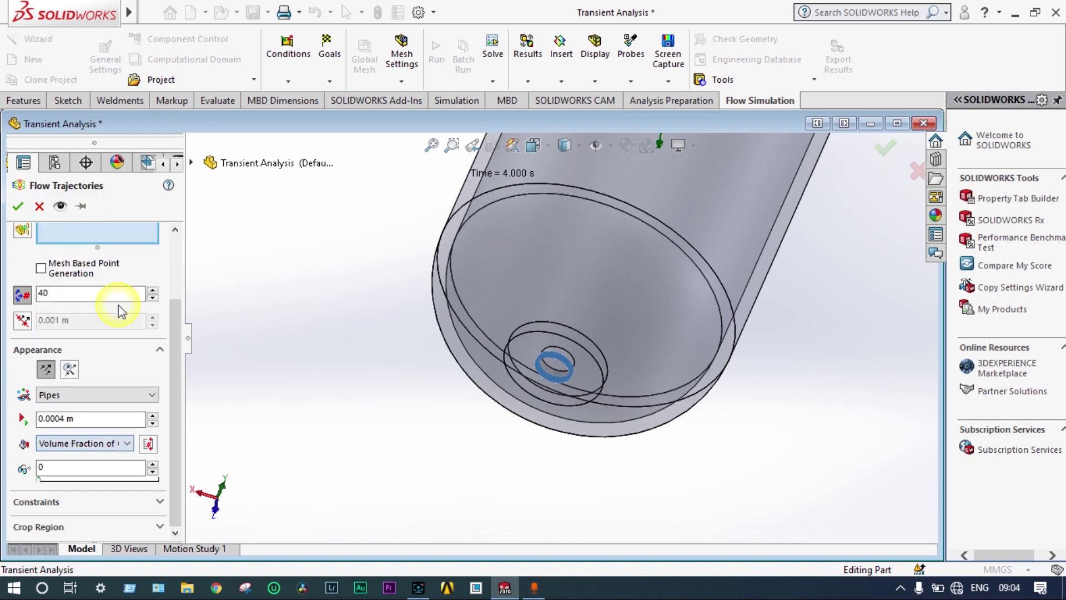
{"action": "left_click", "coordinate": [18, 208]}
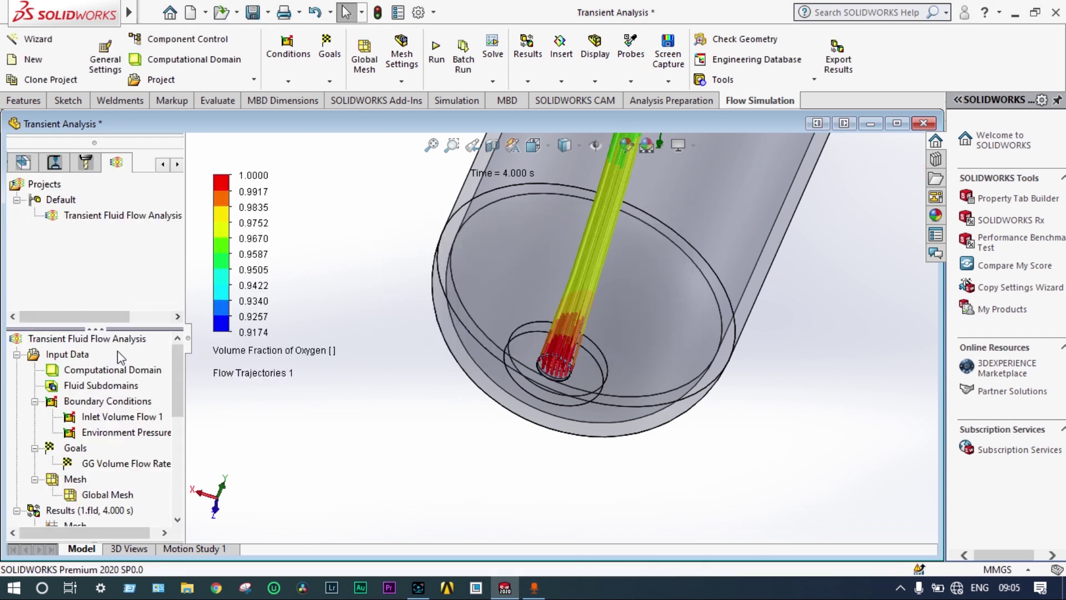
Step: Clear and hide Flow Trajectories 1, and play it as an animation seen from the front and at a slight angle
{"action": "left_click_drag", "start_coordinate": [171, 375], "coordinate": [161, 435]}
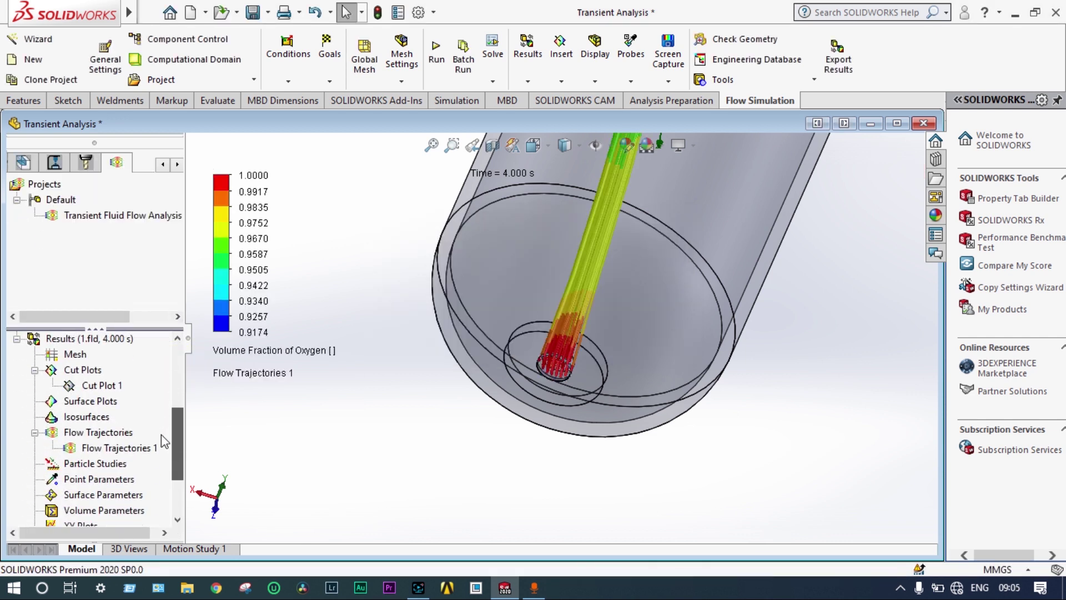
{"action": "right_click", "coordinate": [129, 448]}
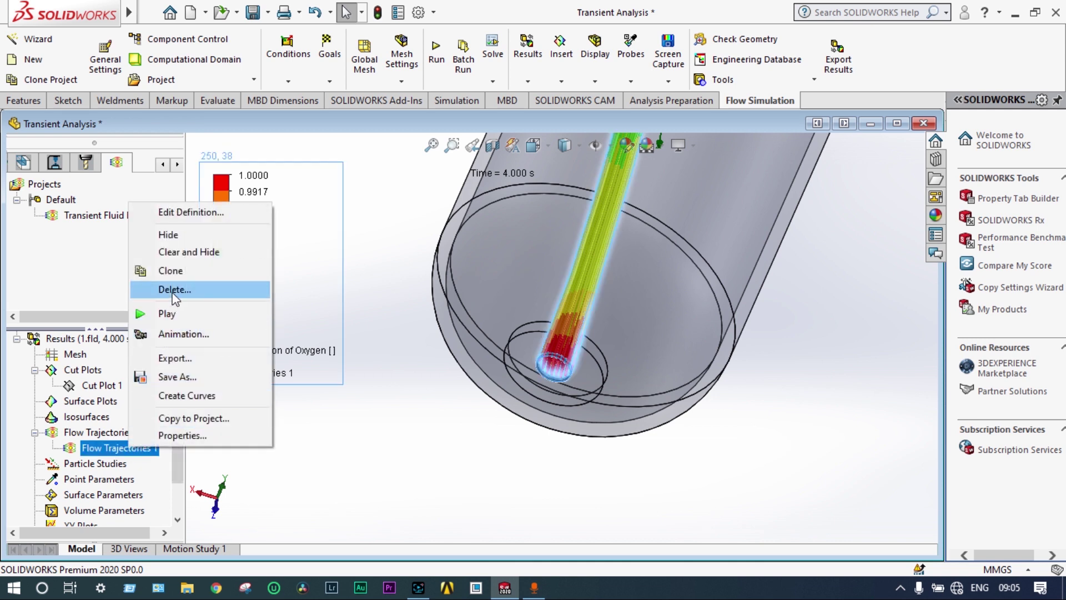
{"action": "left_click", "coordinate": [189, 251]}
{"action": "right_click", "coordinate": [135, 450]}
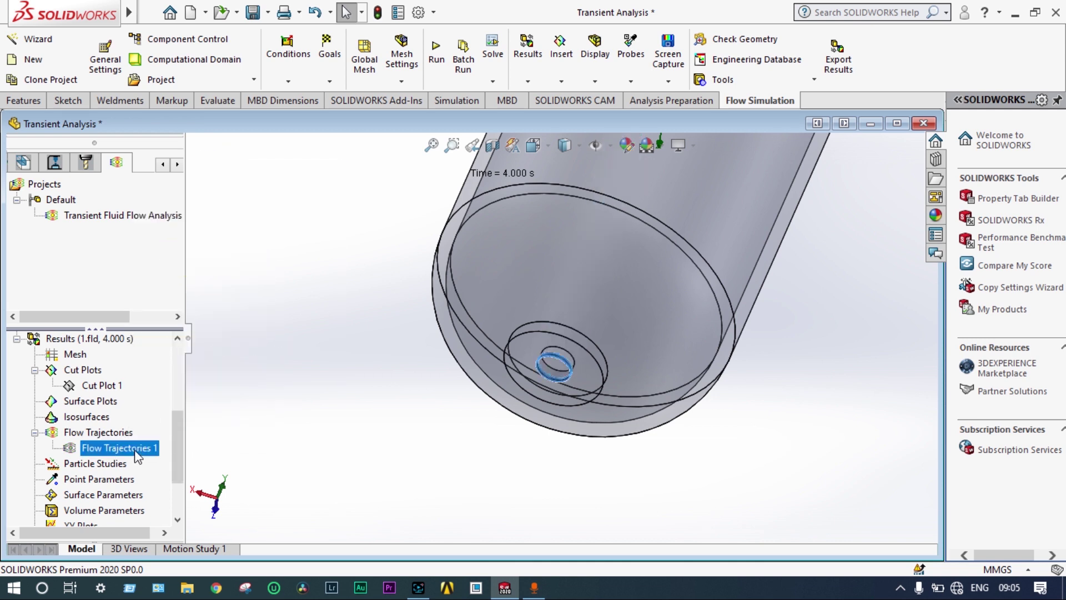
{"action": "left_click", "coordinate": [186, 319]}
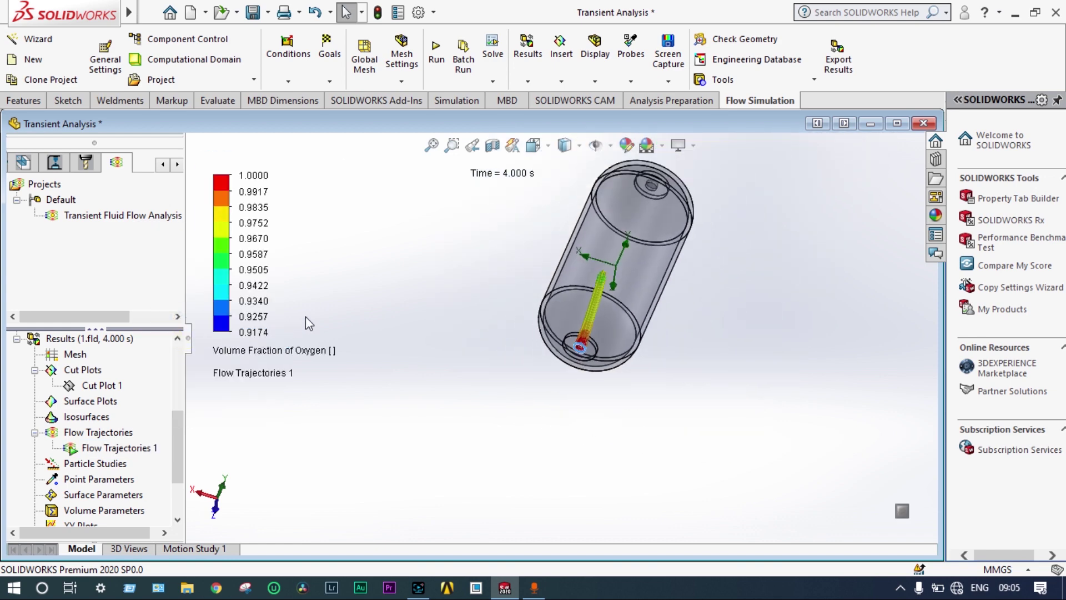
{"action": "middle_click_drag", "start_coordinate": [468, 368], "coordinate": [502, 357]}
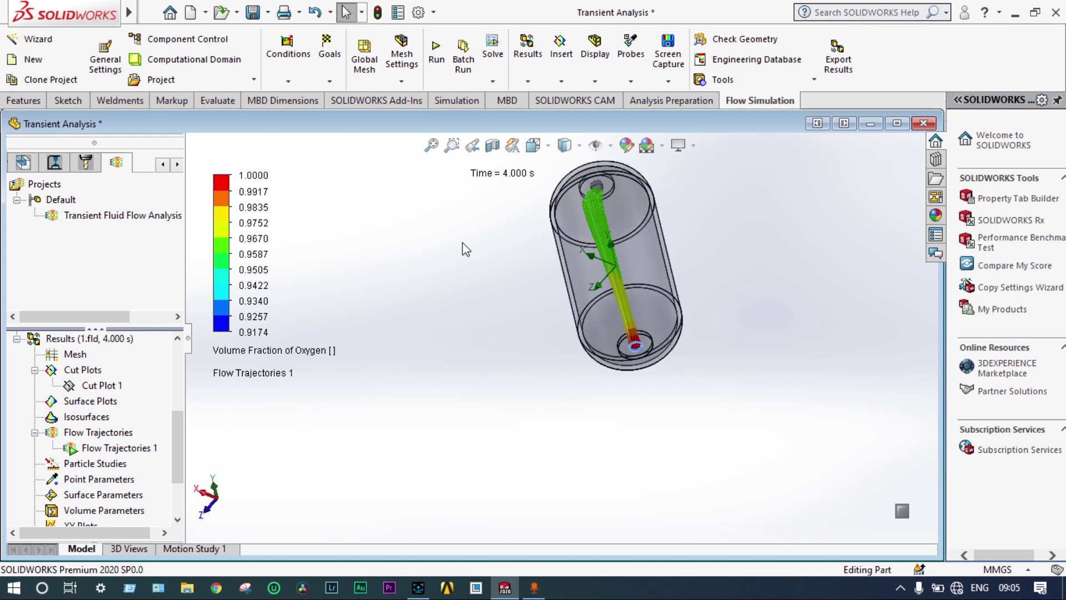
{"action": "left_click", "coordinate": [532, 147]}
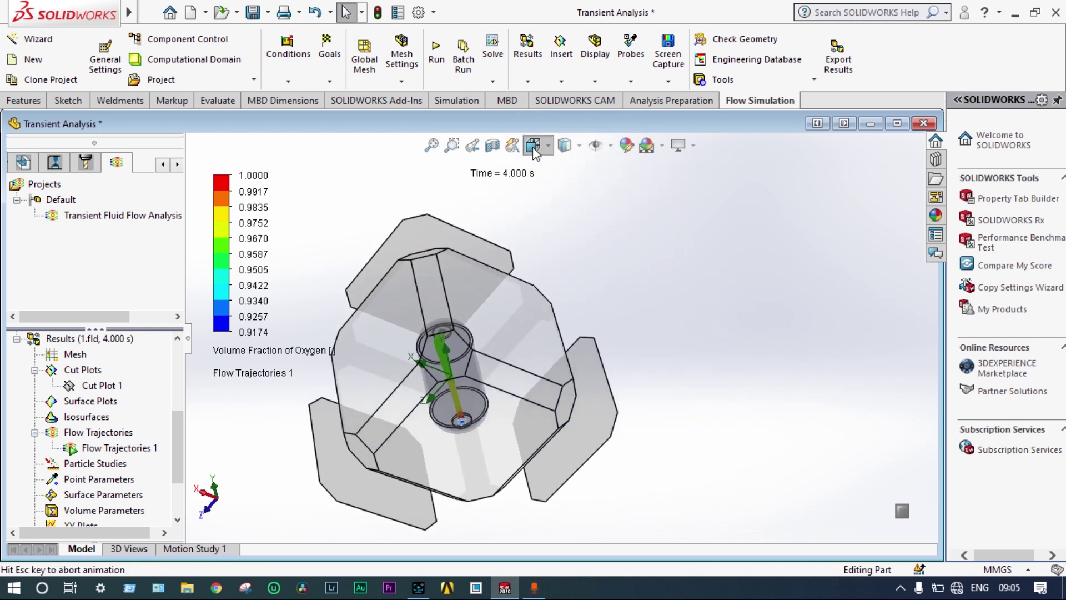
{"action": "left_click", "coordinate": [556, 211]}
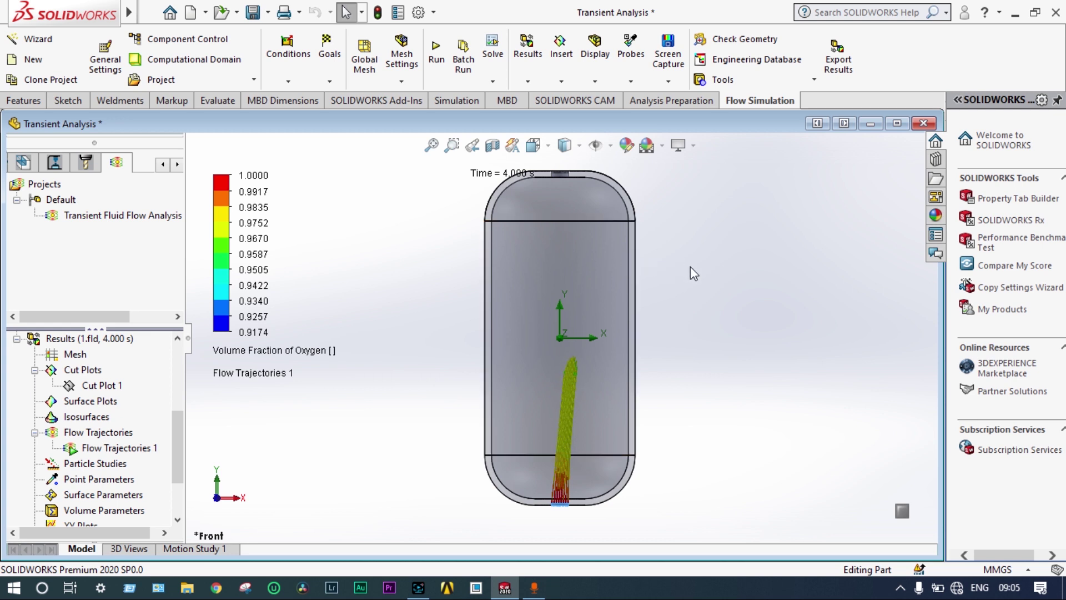
{"action": "middle_click_drag", "start_coordinate": [704, 264], "coordinate": [595, 292]}
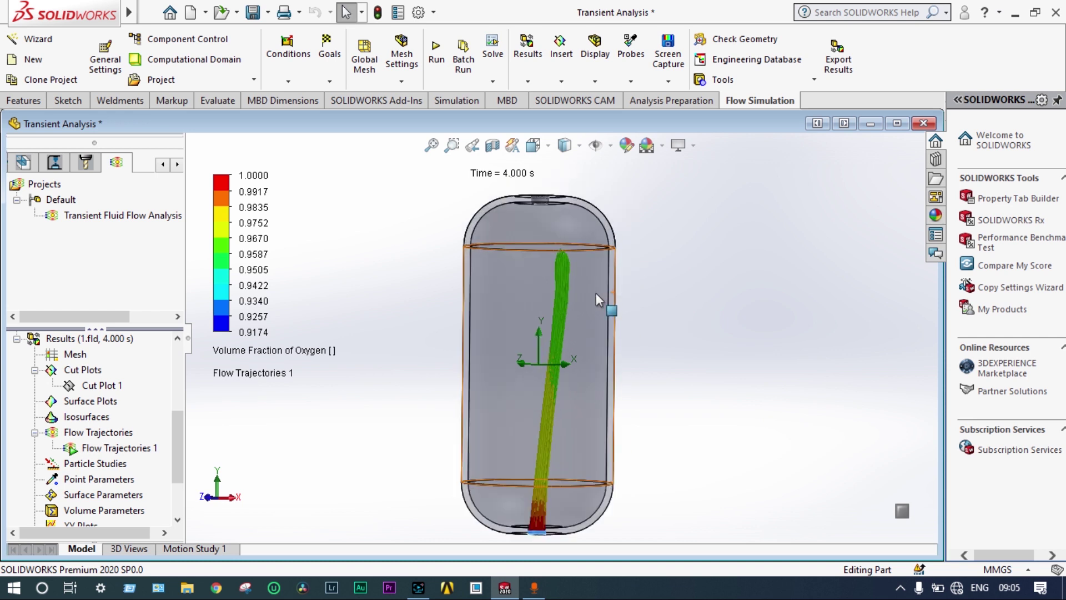
{"action": "scroll", "coordinate": [561, 301], "scroll_direction": "down", "scroll_amount": 3}
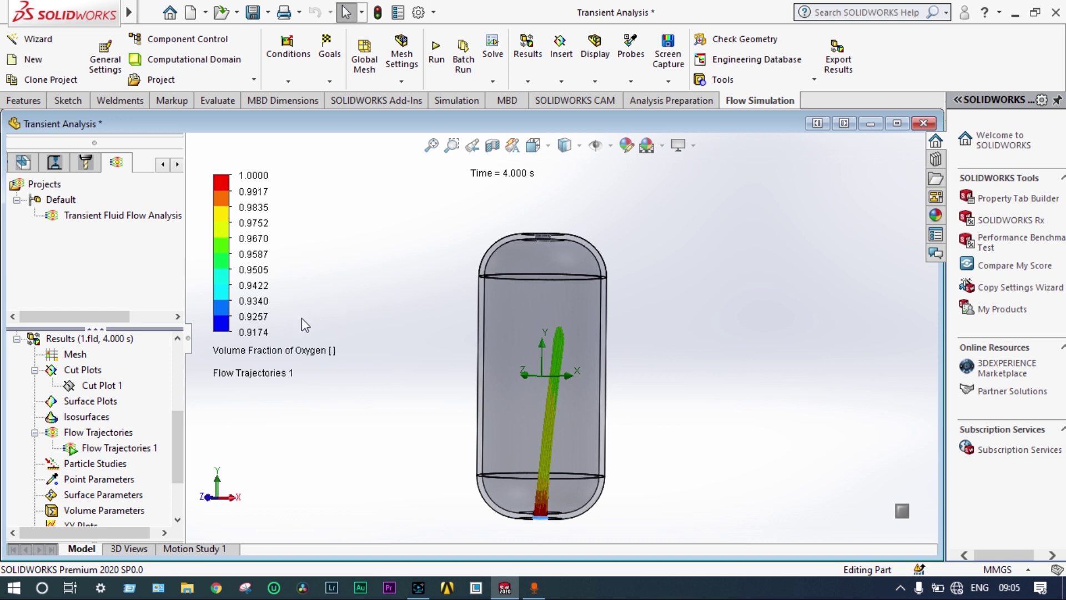
Step: End the trajectories playback by clearing and hiding Flow Trajectories 1, and load the results for the 3 s time moment
{"action": "right_click", "coordinate": [129, 448]}
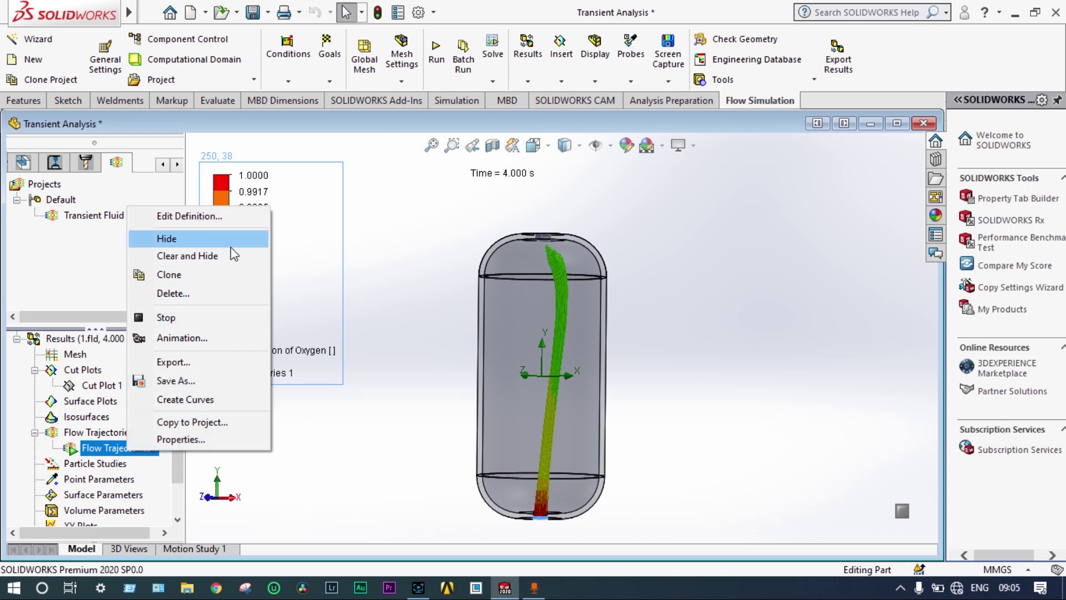
{"action": "left_click", "coordinate": [228, 255]}
{"action": "left_click_drag", "start_coordinate": [178, 425], "coordinate": [190, 395]}
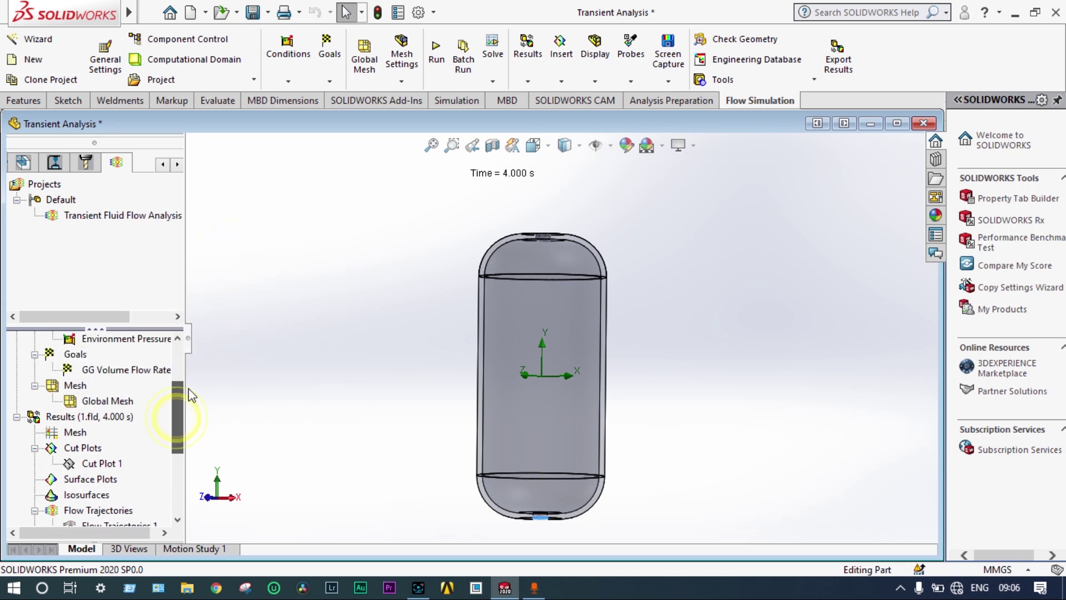
{"action": "right_click", "coordinate": [122, 415]}
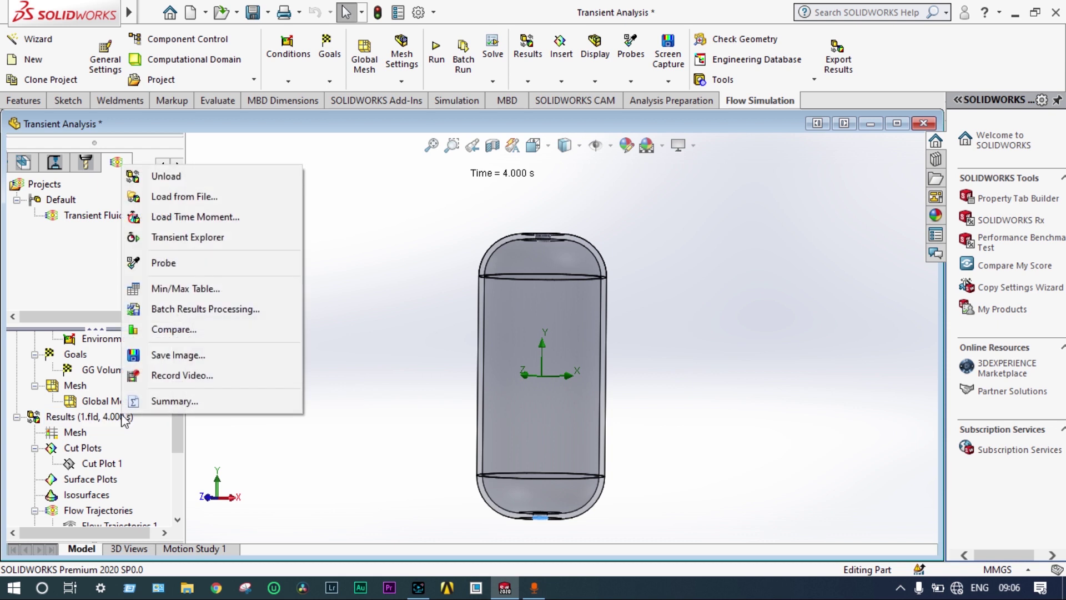
{"action": "left_click", "coordinate": [218, 217]}
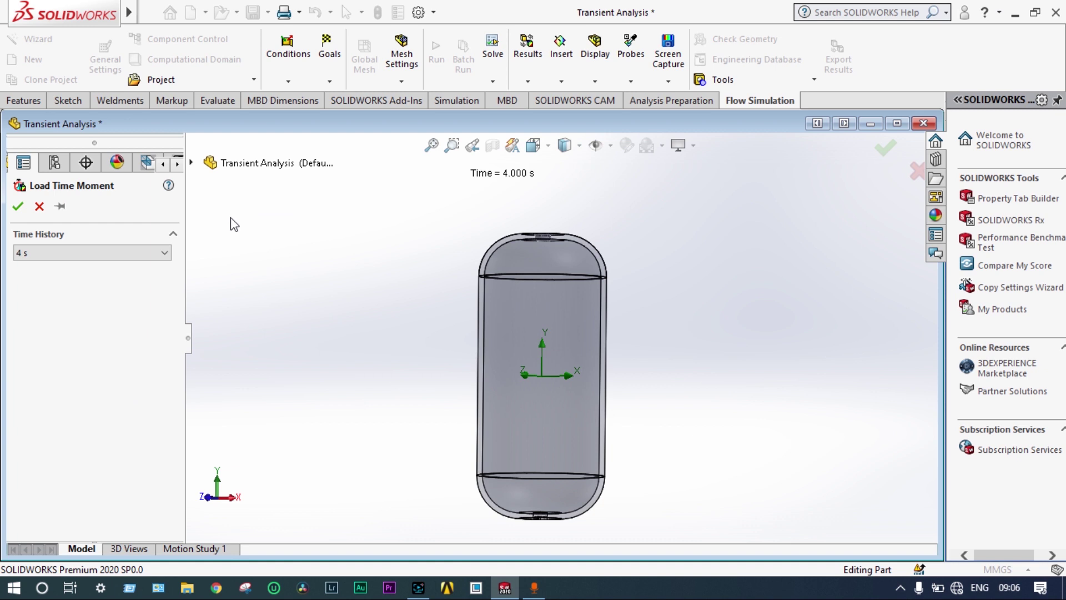
{"action": "left_click", "coordinate": [166, 254]}
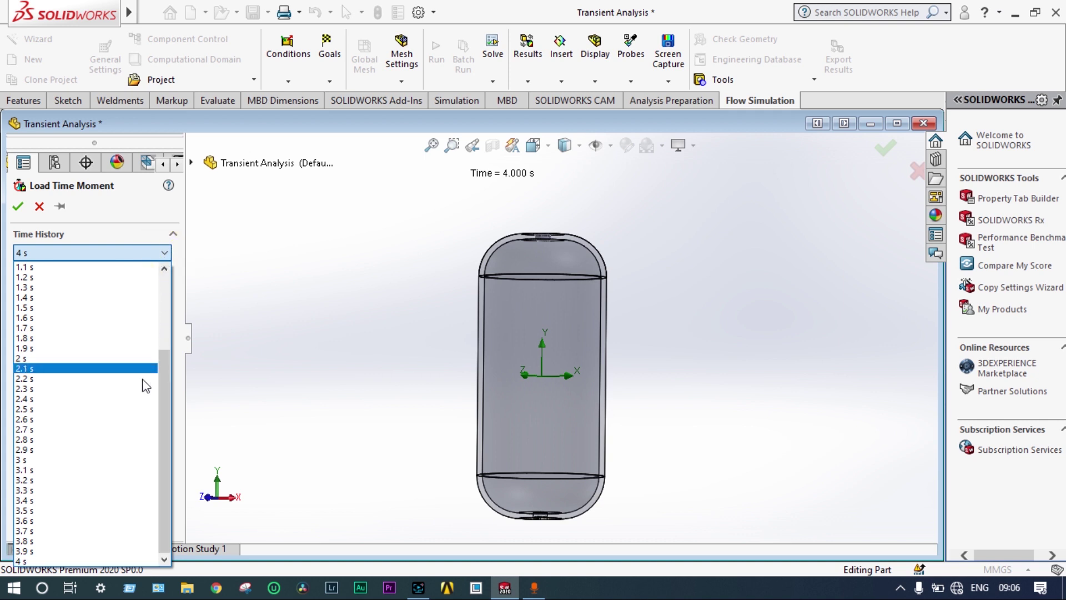
{"action": "left_click", "coordinate": [51, 459]}
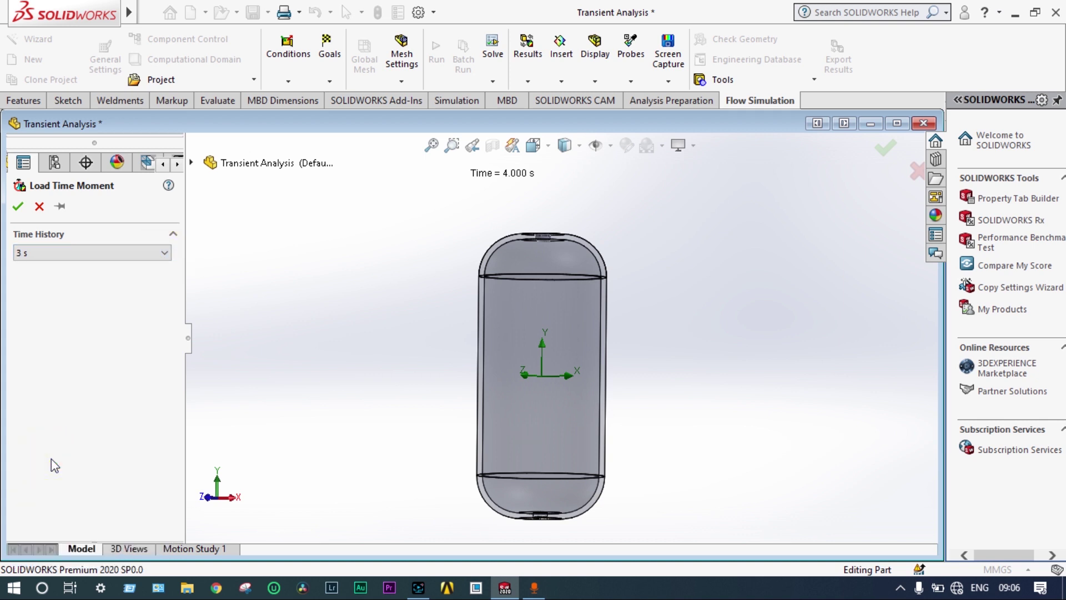
{"action": "left_click", "coordinate": [18, 207]}
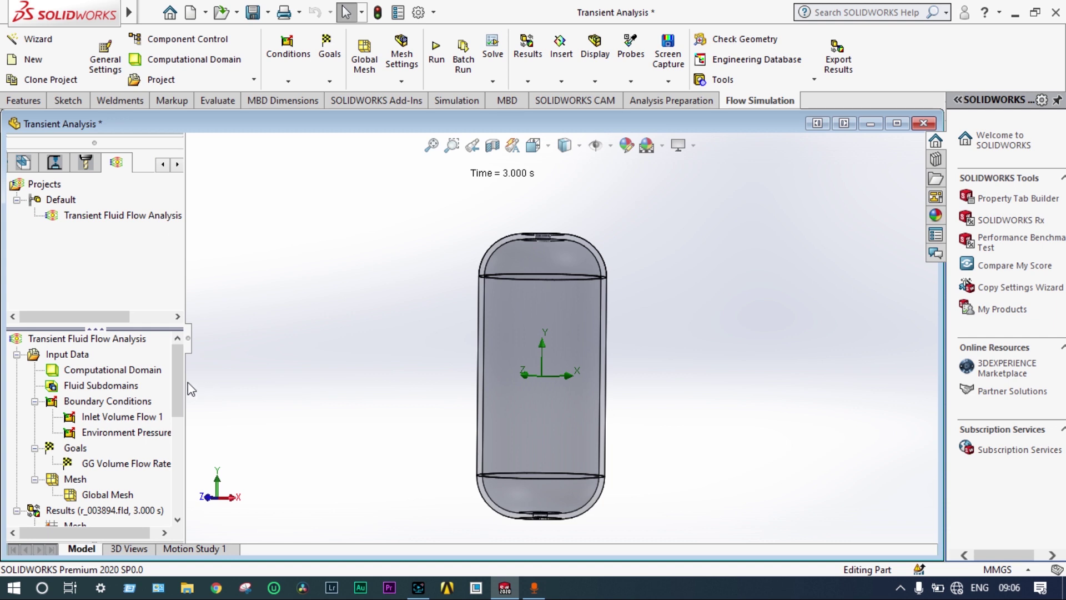
Step: Play Cut Plot 1 for the 3 s results and switch its displayed parameter to Volume Fraction of Oxygen
{"action": "left_click_drag", "start_coordinate": [181, 382], "coordinate": [185, 437]}
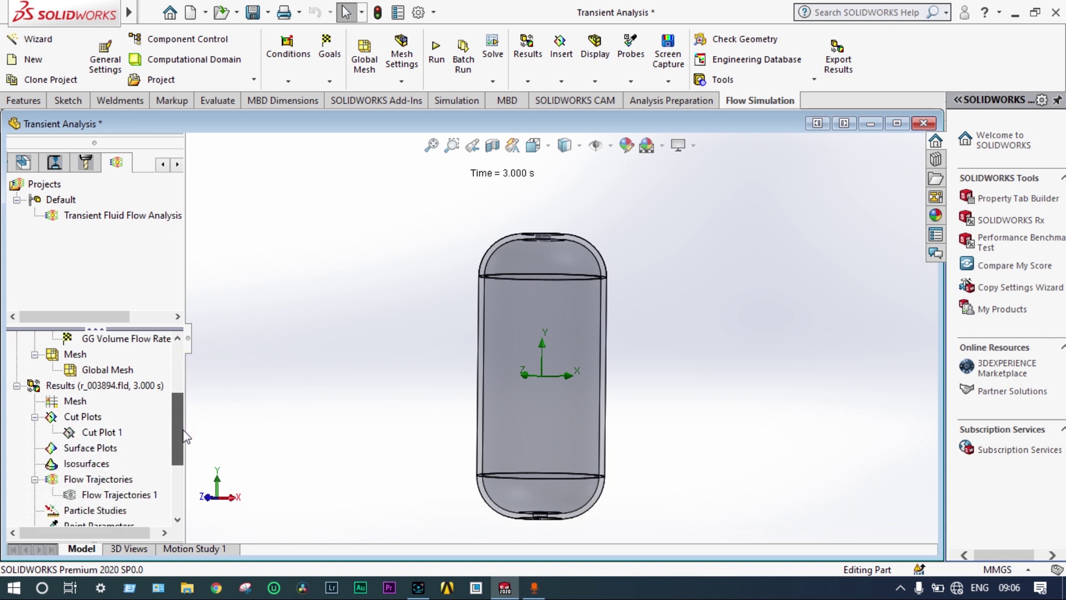
{"action": "right_click", "coordinate": [111, 433]}
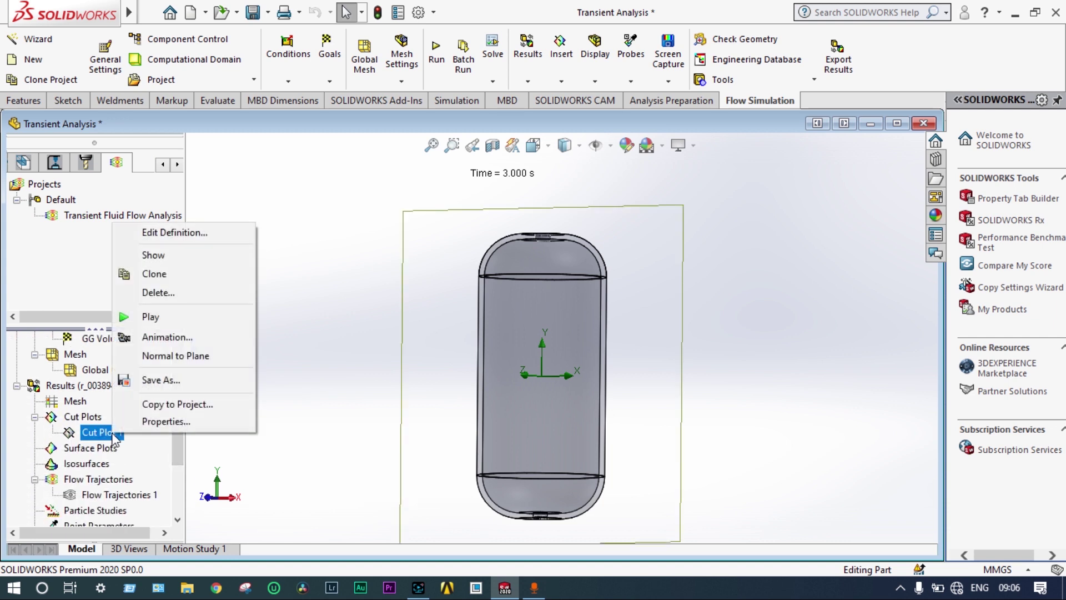
{"action": "left_click", "coordinate": [164, 317]}
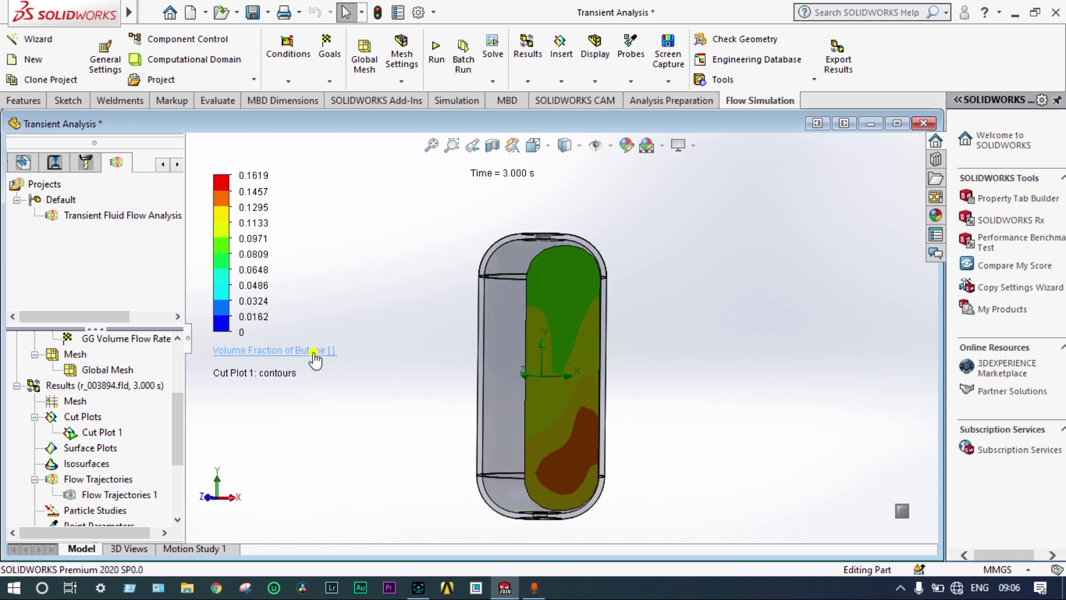
{"action": "left_click", "coordinate": [313, 354]}
{"action": "left_click", "coordinate": [277, 198]}
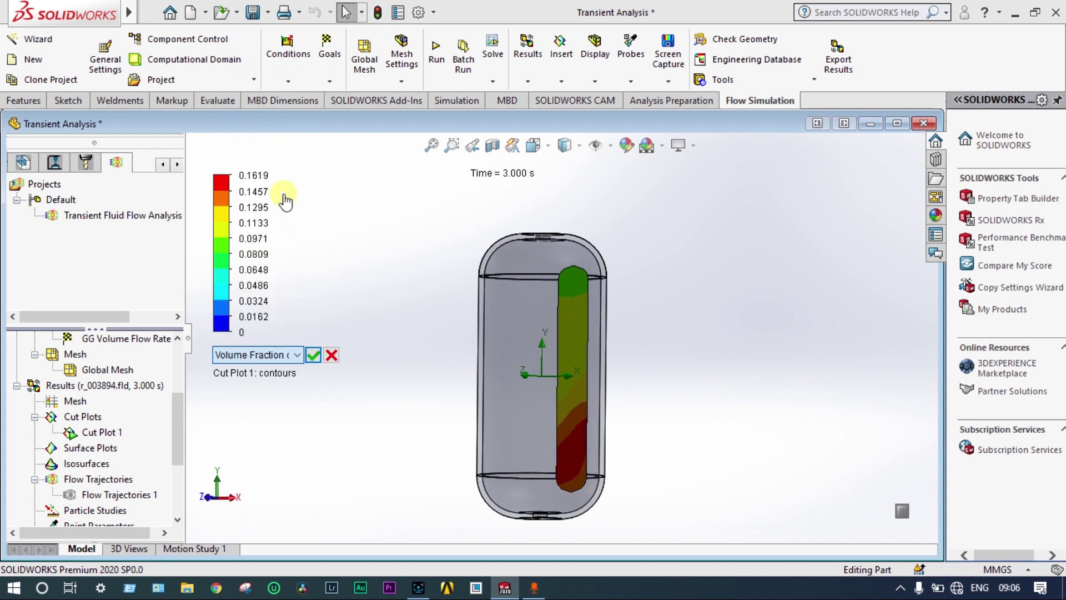
{"action": "left_click", "coordinate": [314, 355]}
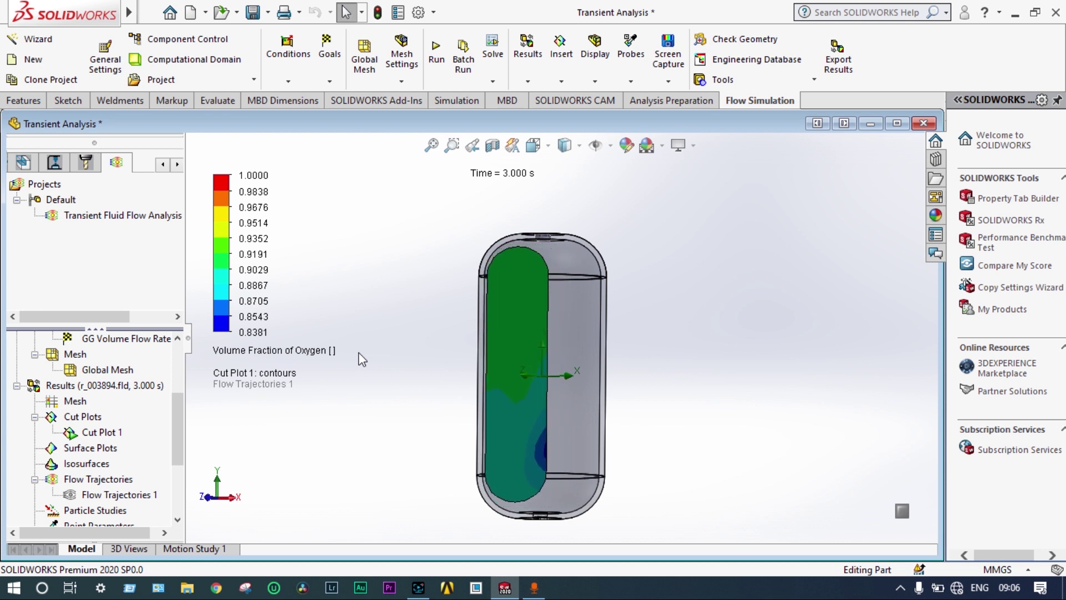
Step: Stop the 3 s cut plot animation by clearing and hiding Cut Plot 1
{"action": "left_click", "coordinate": [108, 432]}
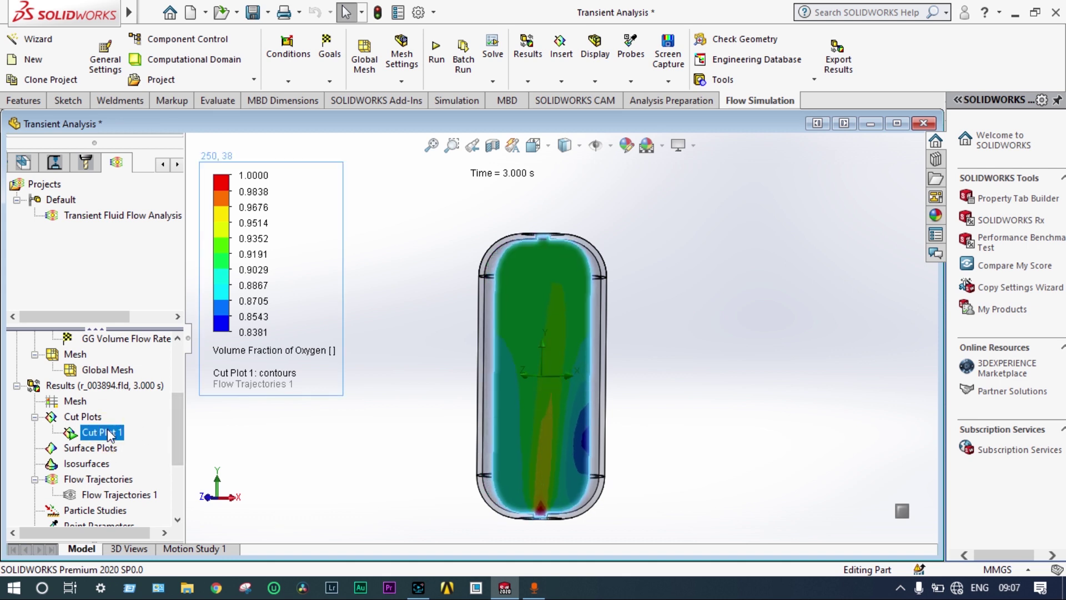
{"action": "right_click", "coordinate": [109, 434]}
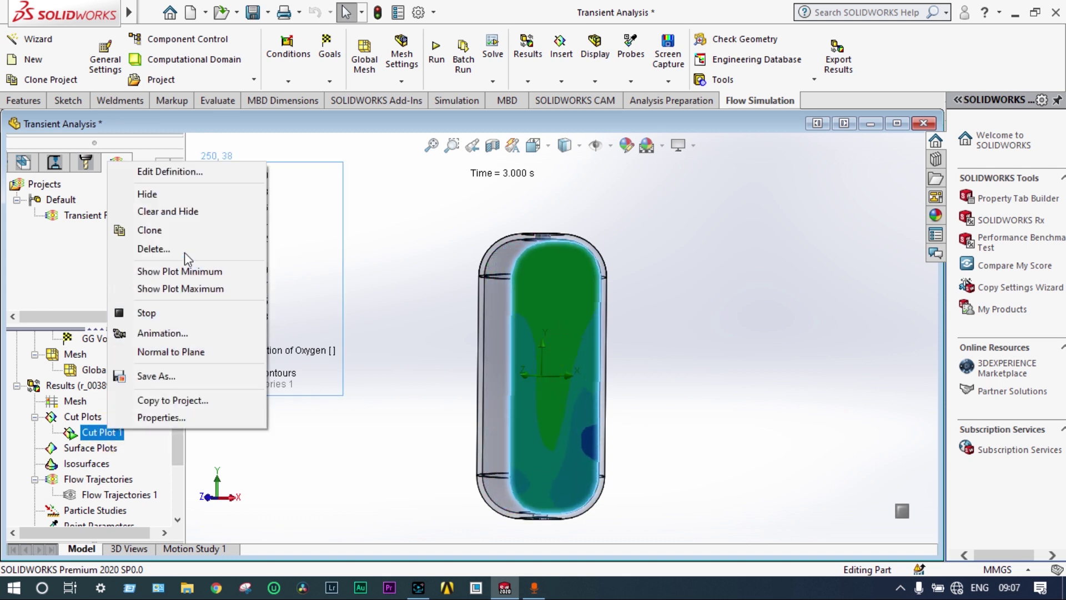
{"action": "left_click", "coordinate": [203, 211]}
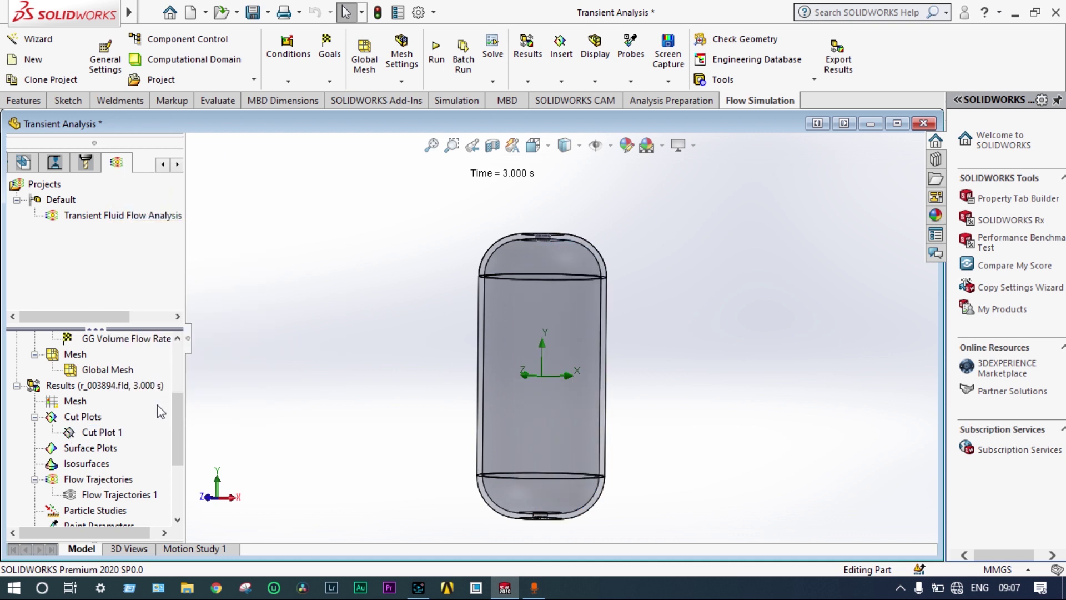
Step: Start a particle study with the wizard, keeping the name Particle Study 1, and advance to the definition of Injection 1
{"action": "left_click_drag", "start_coordinate": [177, 405], "coordinate": [175, 437]}
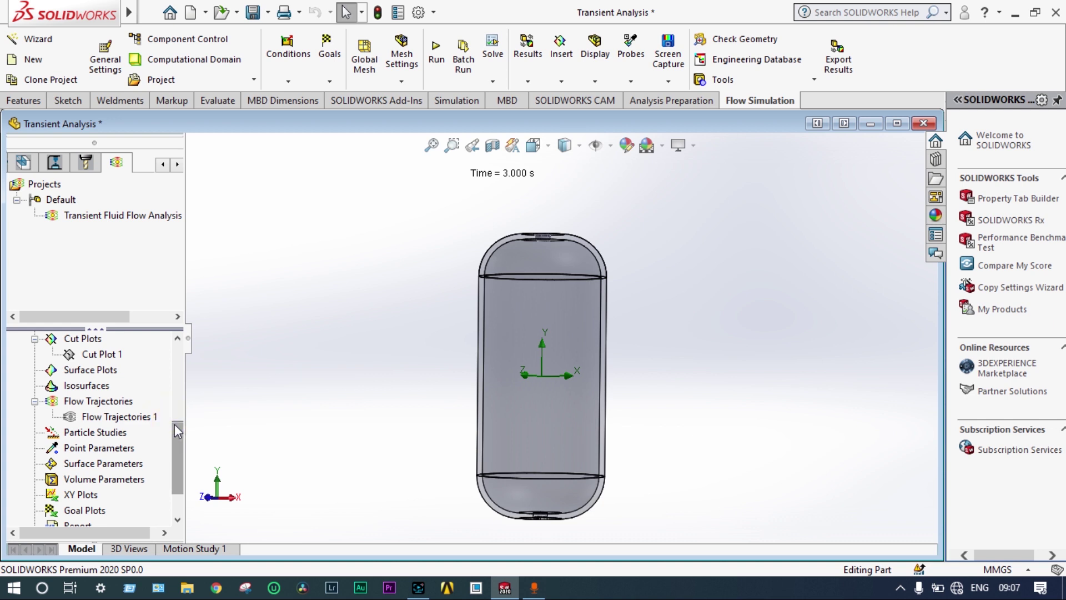
{"action": "left_click_drag", "start_coordinate": [174, 424], "coordinate": [181, 395]}
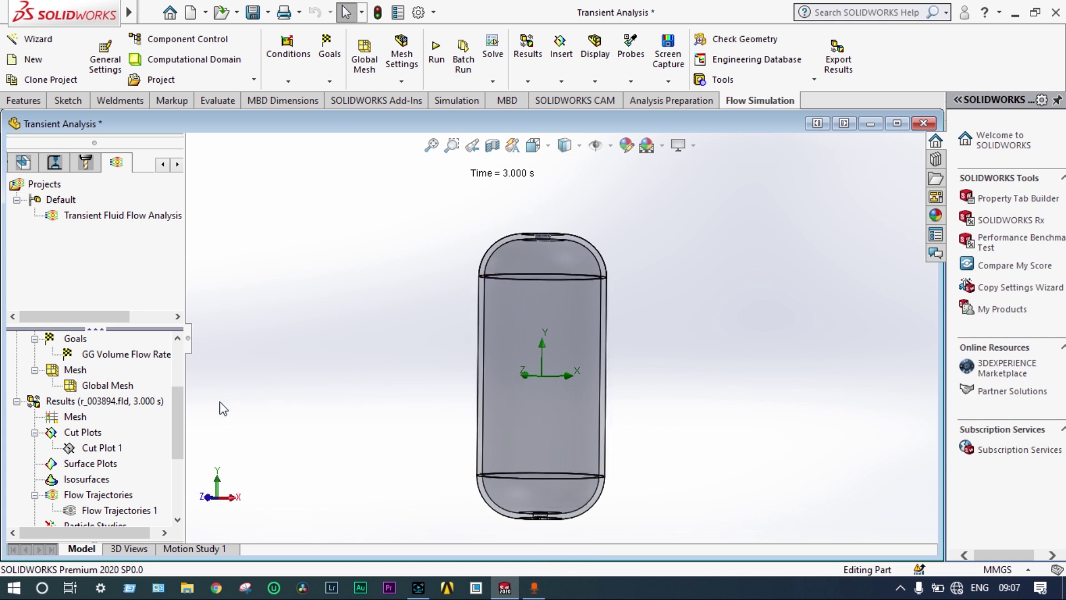
{"action": "left_click_drag", "start_coordinate": [174, 423], "coordinate": [179, 459]}
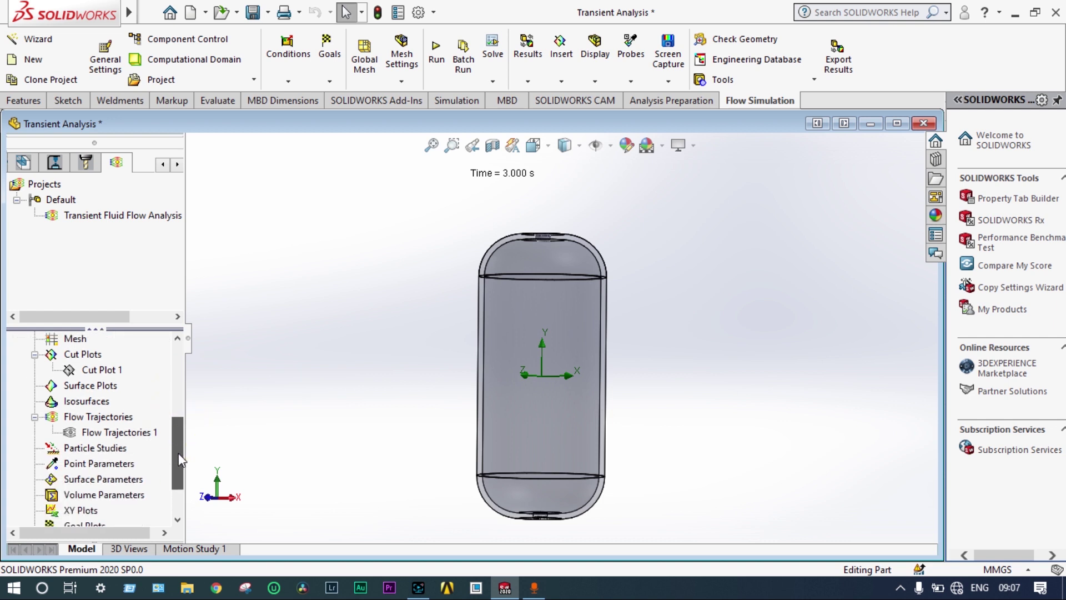
{"action": "right_click", "coordinate": [118, 452]}
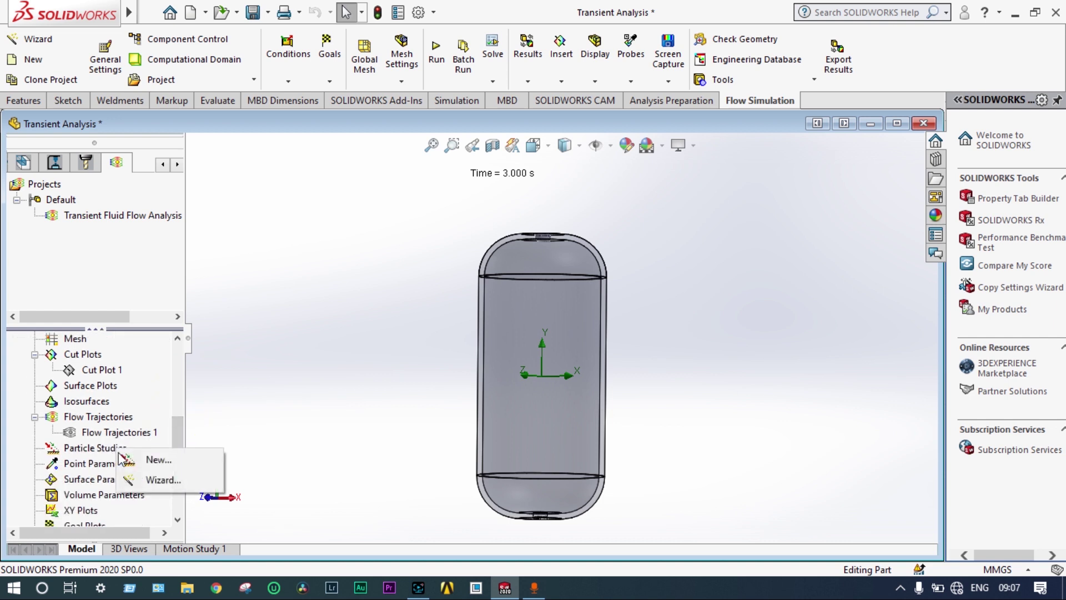
{"action": "left_click", "coordinate": [147, 481]}
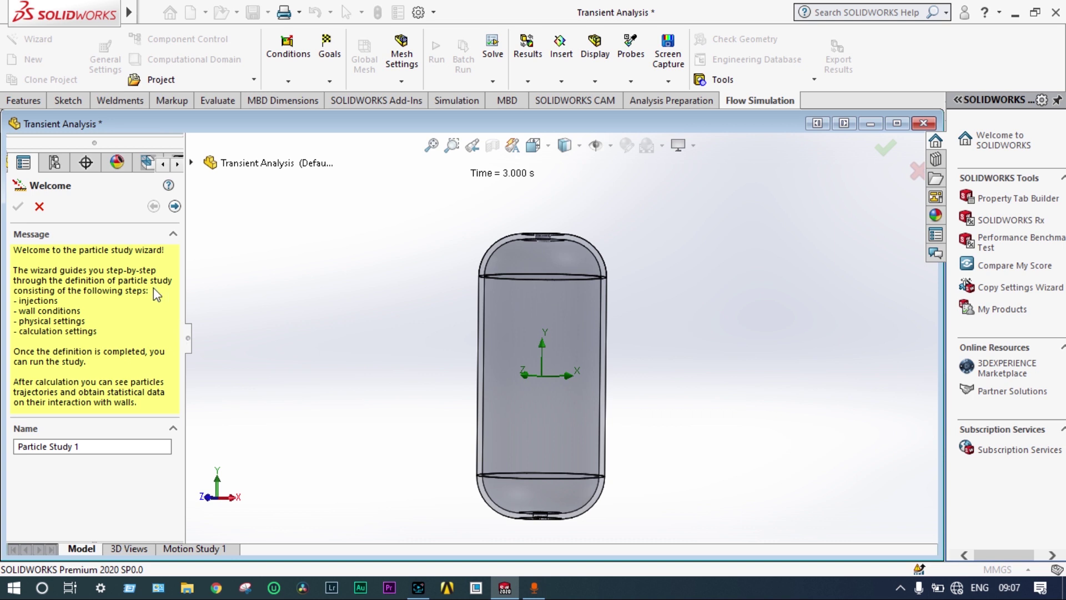
{"action": "left_click", "coordinate": [173, 209]}
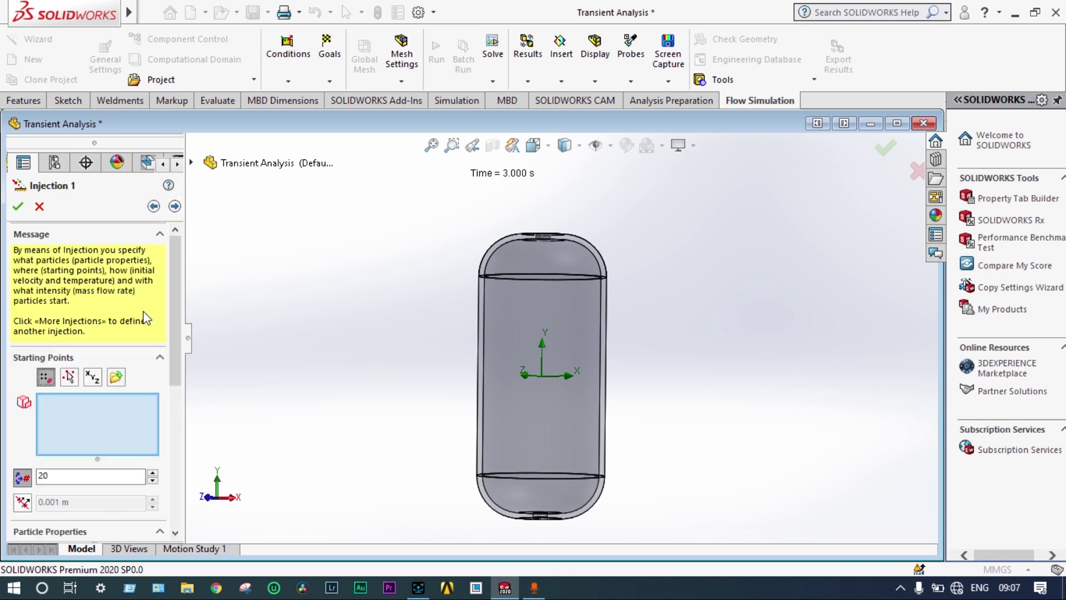
Step: Define Injection 1 with liquid Oxygen particles, using the lid face at the vessel's bottom opening for the starting points, and accept it
{"action": "scroll", "coordinate": [115, 377], "scroll_direction": "down", "scroll_amount": 4}
{"action": "left_click_drag", "start_coordinate": [151, 395], "coordinate": [153, 422]}
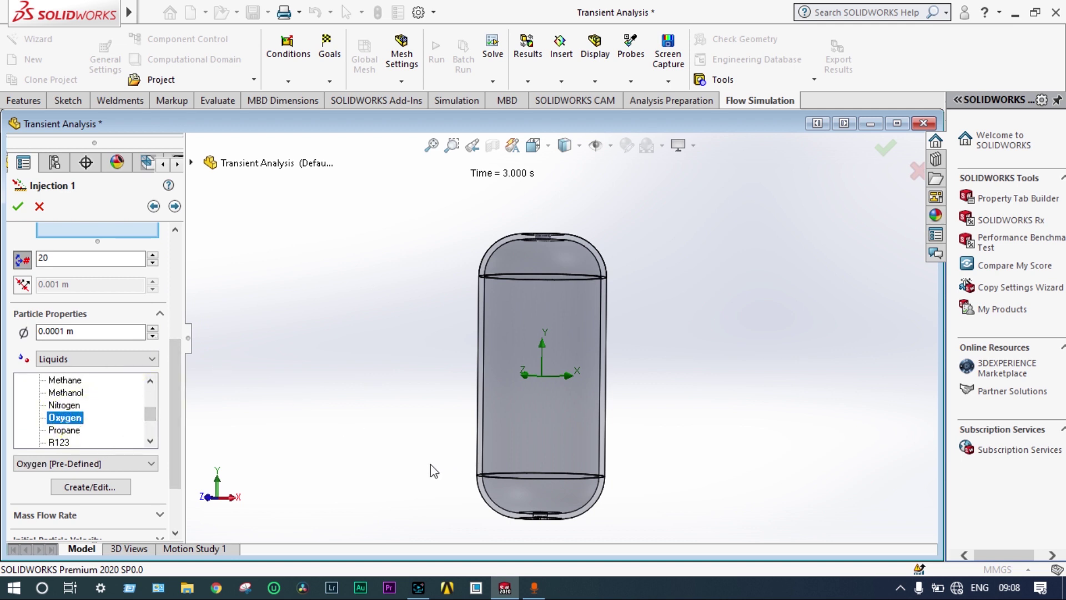
{"action": "middle_click_drag", "start_coordinate": [434, 470], "coordinate": [544, 400]}
{"action": "scroll", "coordinate": [542, 424], "scroll_direction": "down", "scroll_amount": 3}
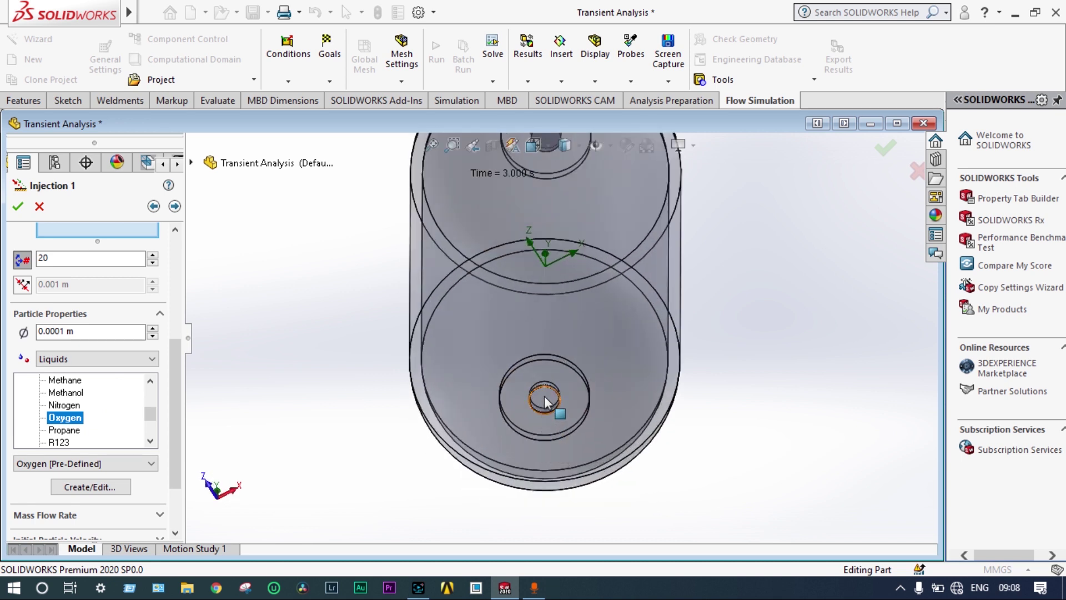
{"action": "right_click", "coordinate": [545, 401]}
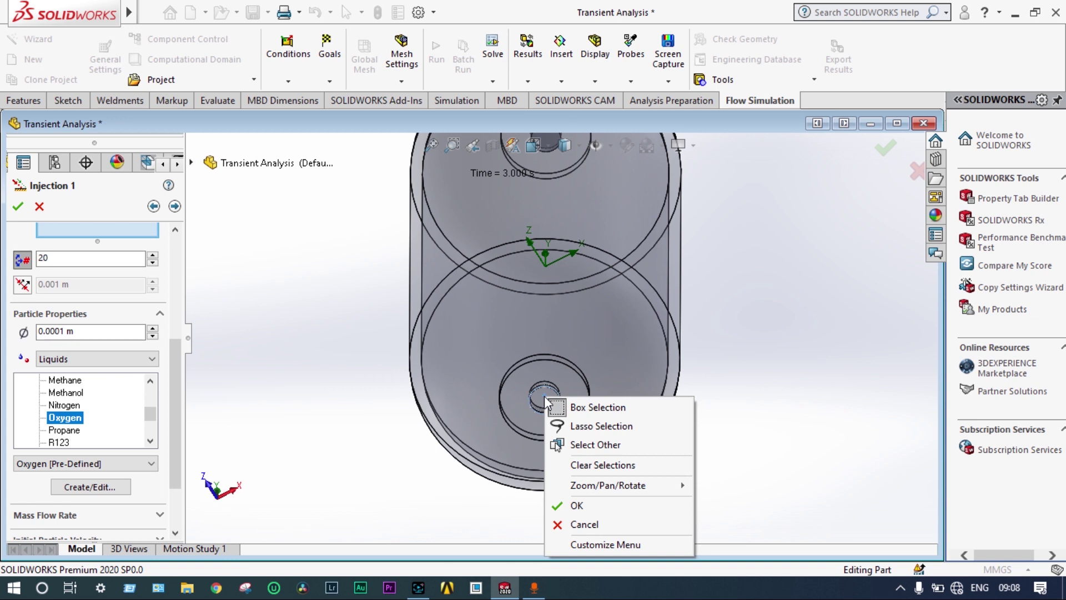
{"action": "left_click", "coordinate": [539, 397]}
{"action": "left_click", "coordinate": [540, 397]}
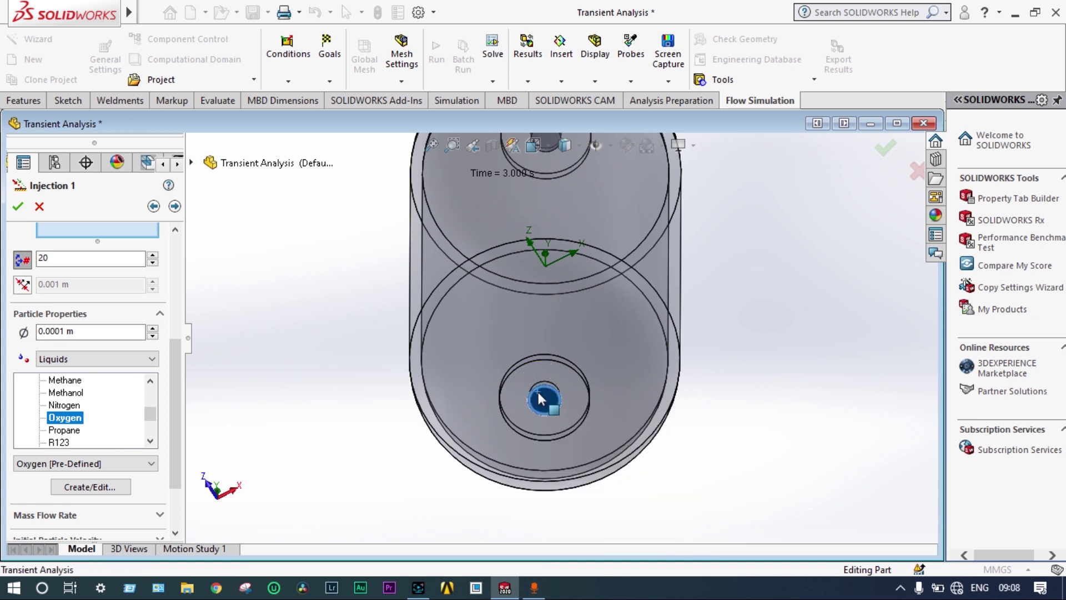
{"action": "right_click", "coordinate": [540, 399]}
{"action": "left_click", "coordinate": [570, 440]}
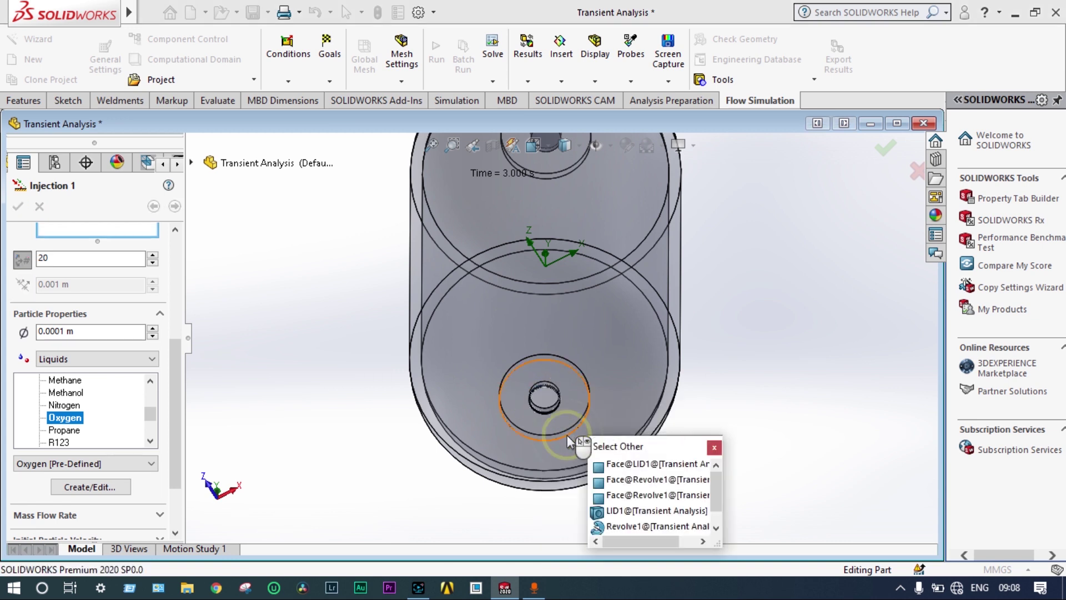
{"action": "left_click", "coordinate": [608, 511]}
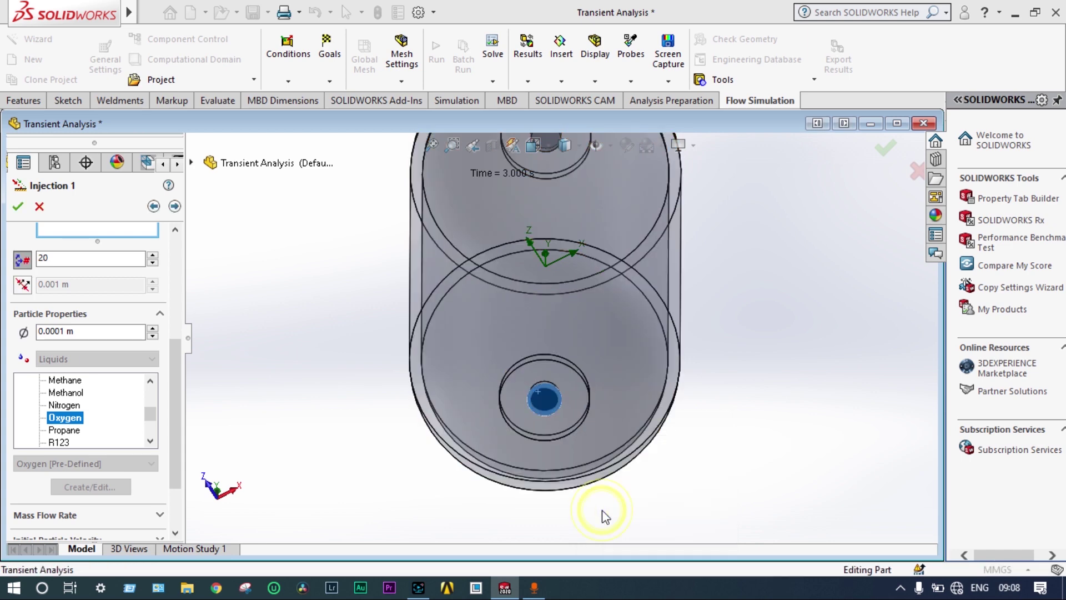
{"action": "left_click", "coordinate": [18, 207]}
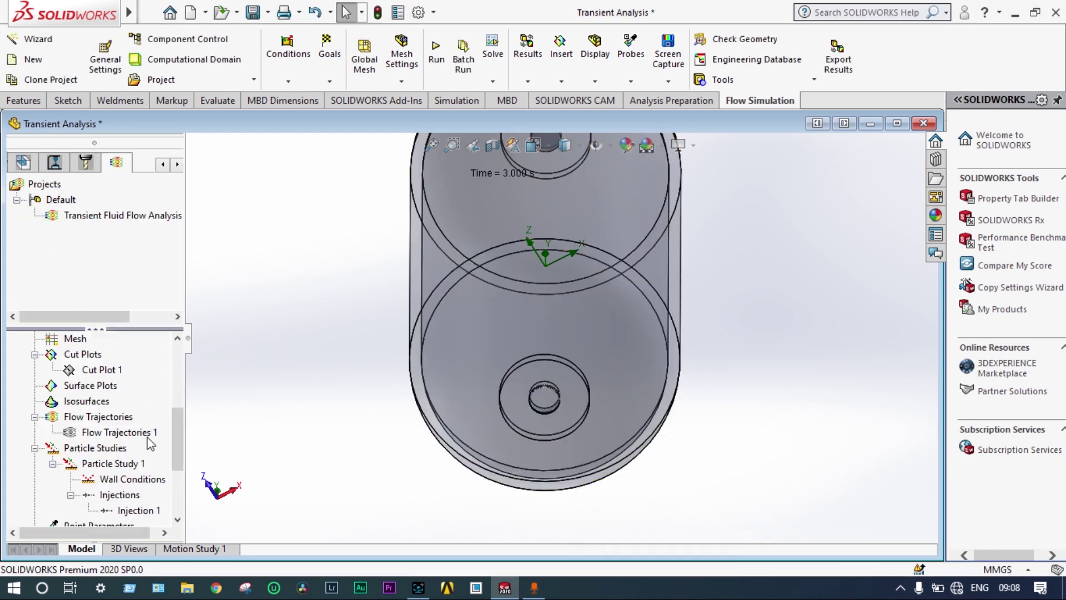
Step: Run Particle Study 1 and play the Injection 1 particle animation in the Front view
{"action": "right_click", "coordinate": [135, 467]}
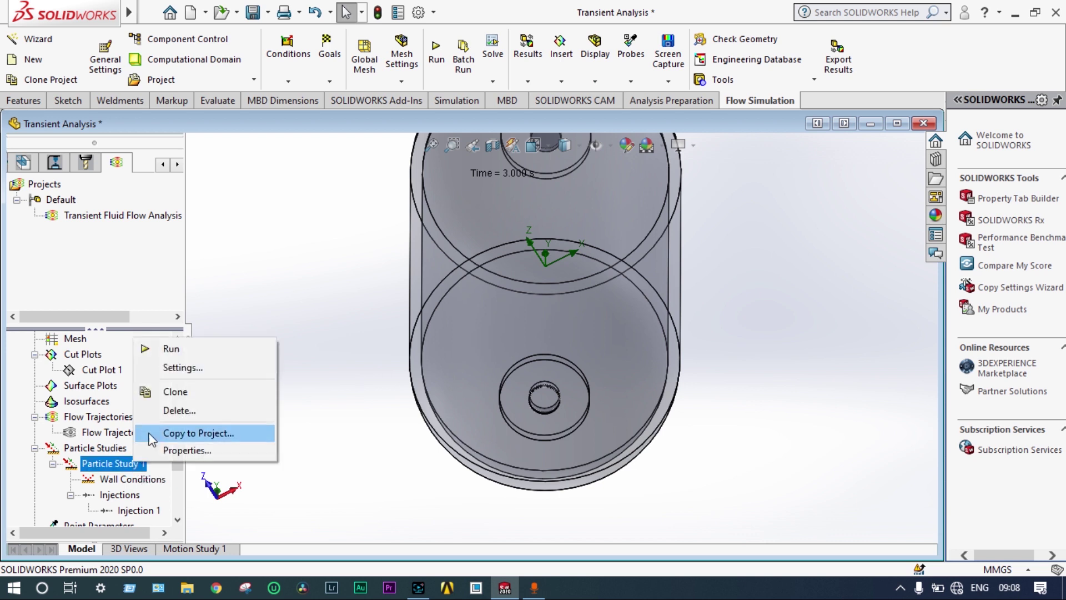
{"action": "left_click", "coordinate": [179, 345]}
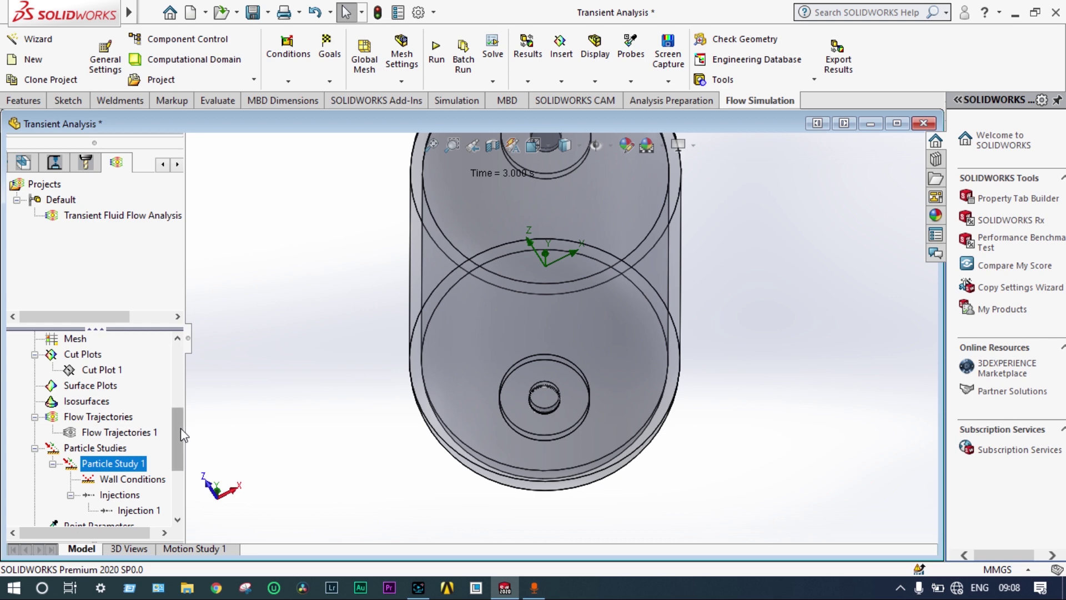
{"action": "right_click", "coordinate": [137, 512]}
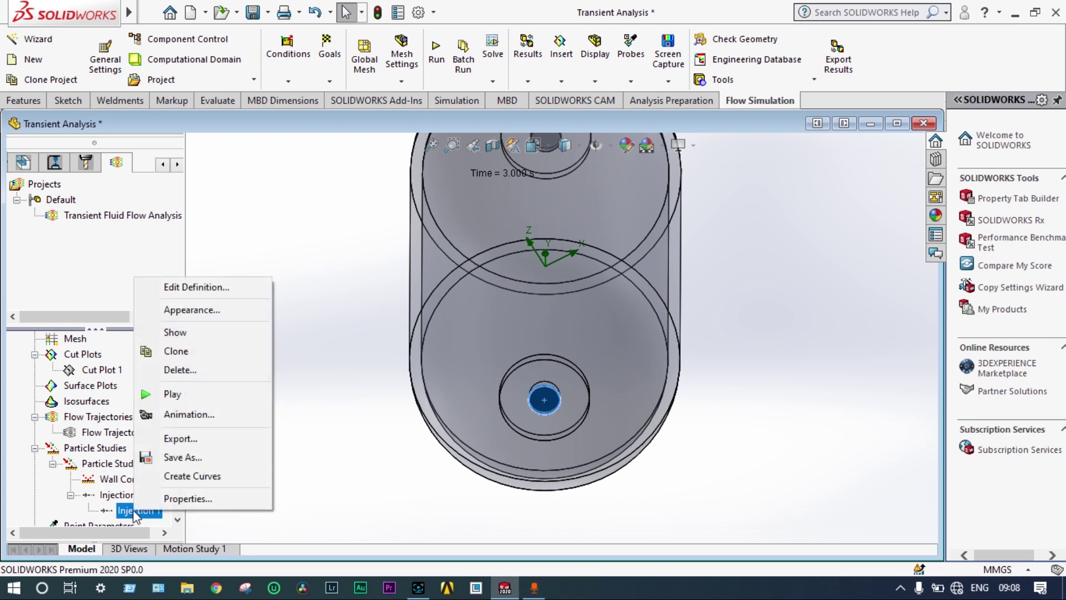
{"action": "left_click", "coordinate": [172, 394]}
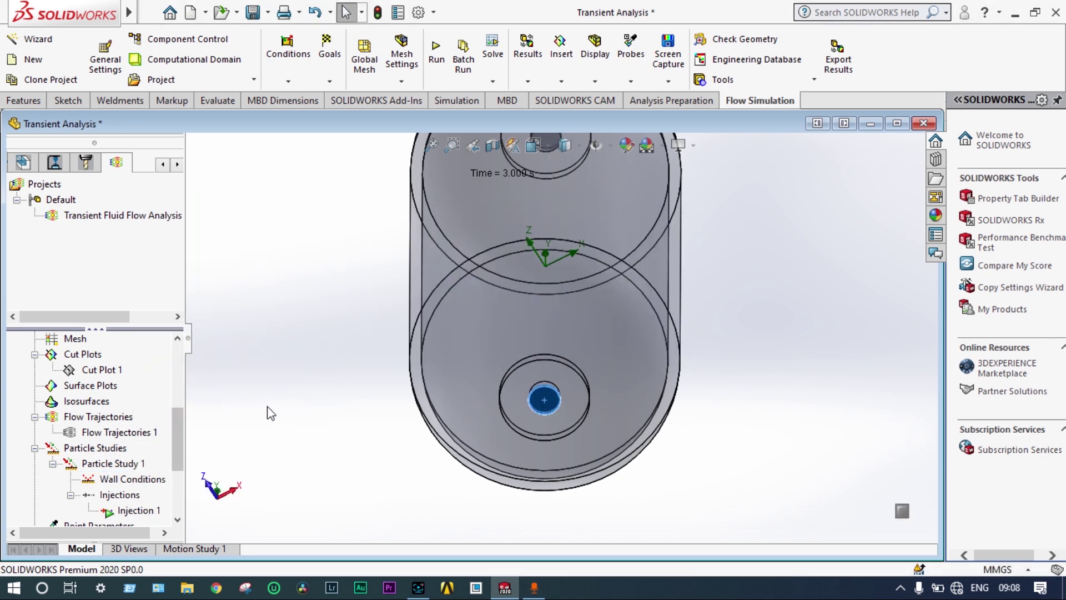
{"action": "mouse_move", "coordinate": [290, 390]}
{"action": "middle_mouse_down"}
{"action": "mouse_move", "coordinate": [364, 278]}
{"action": "mouse_move", "coordinate": [345, 358]}
{"action": "mouse_move", "coordinate": [439, 263]}
{"action": "middle_mouse_up"}
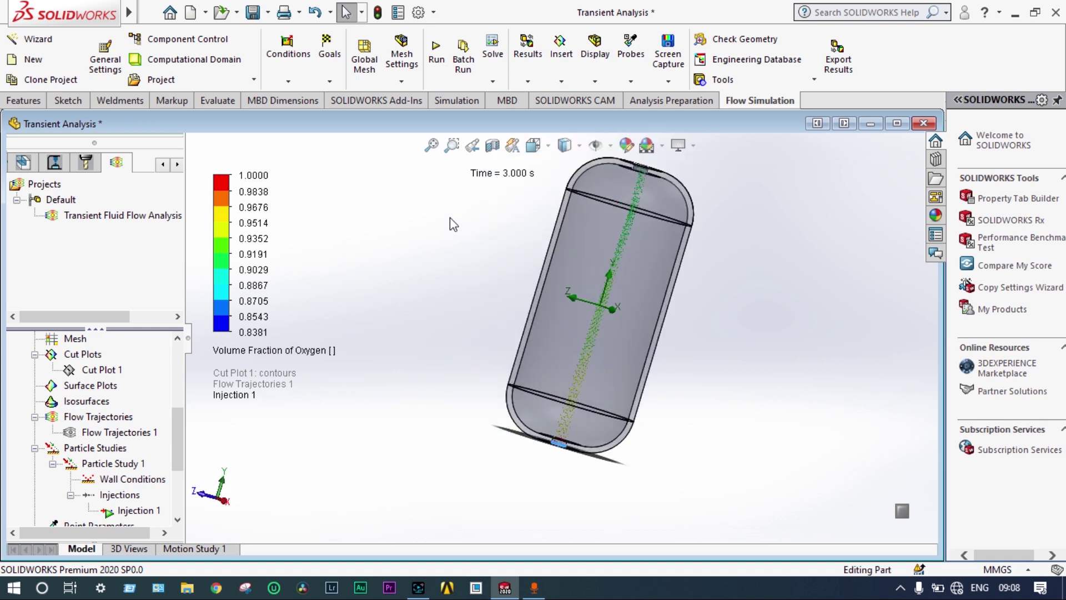
{"action": "left_click", "coordinate": [533, 146]}
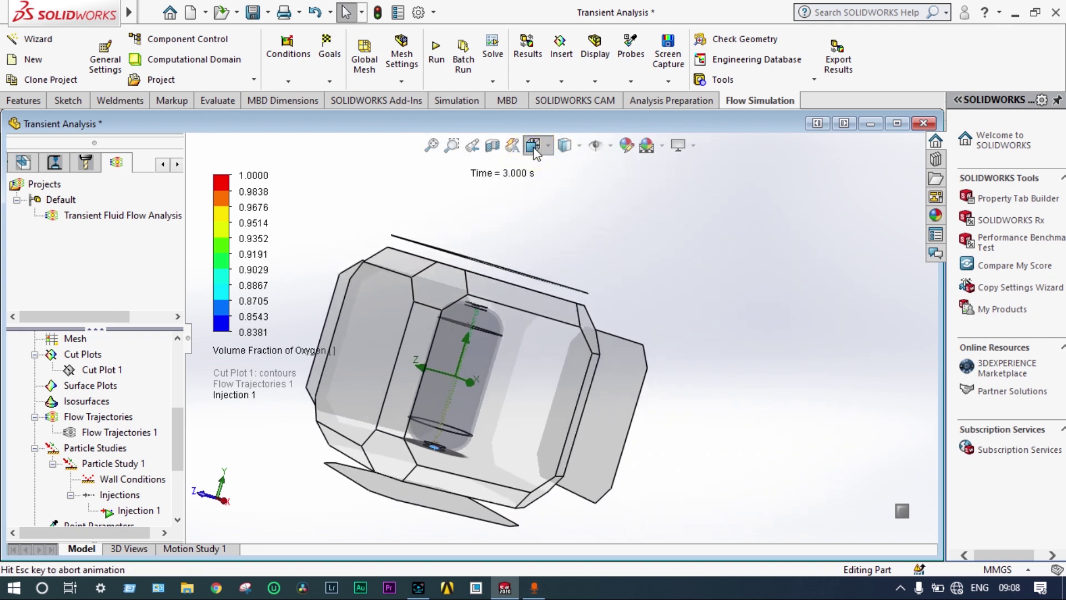
{"action": "left_click", "coordinate": [555, 210]}
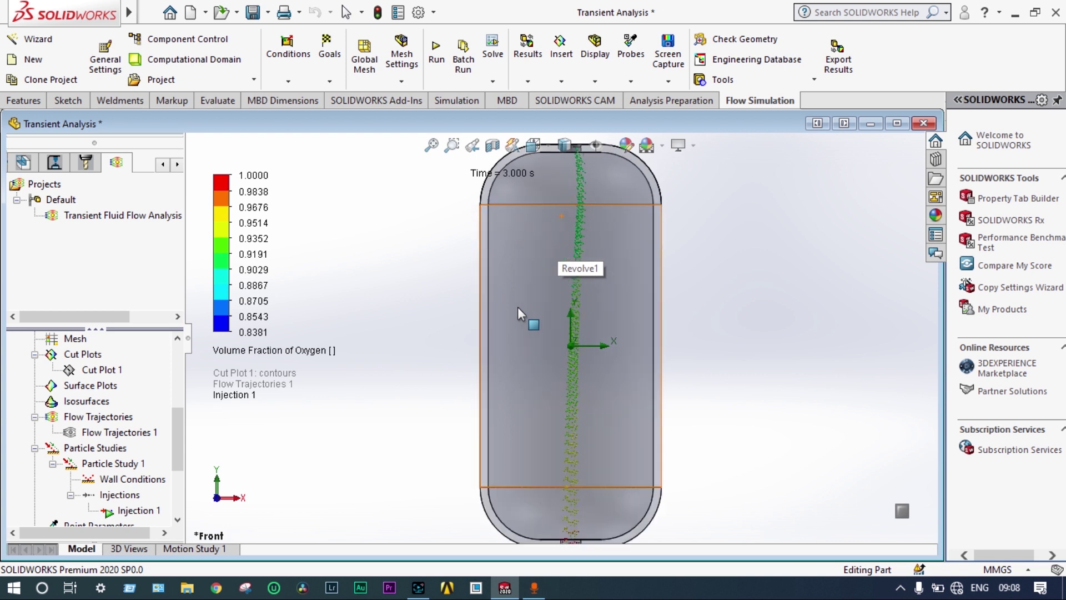
{"action": "scroll", "coordinate": [517, 307], "scroll_direction": "down", "scroll_amount": 2}
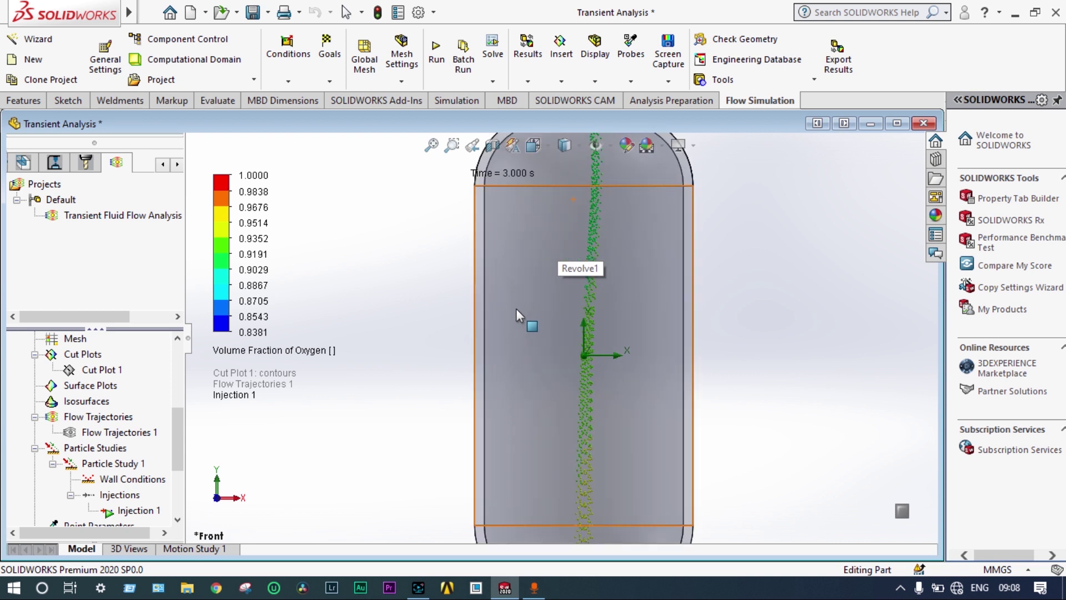